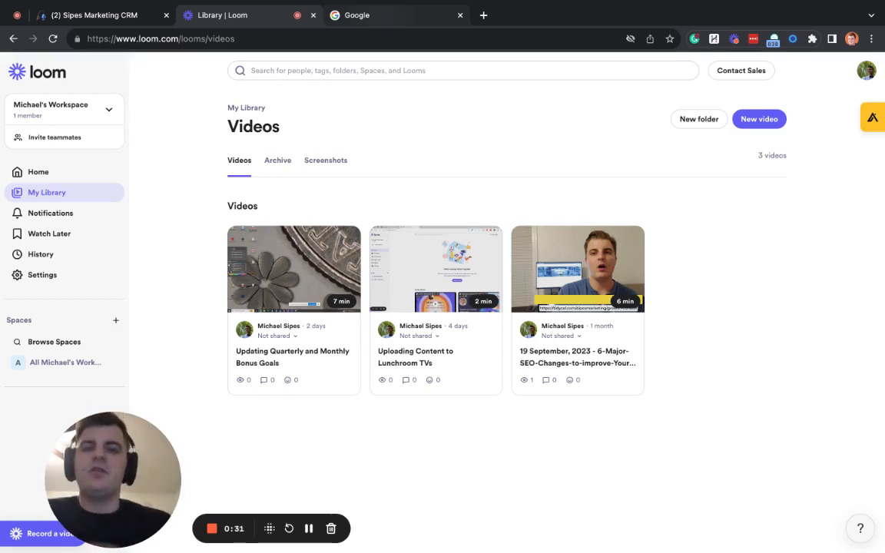
# Step: Switch to the Google tab and open the Google Ads site at ads.google.com
pyautogui.click(395, 16)
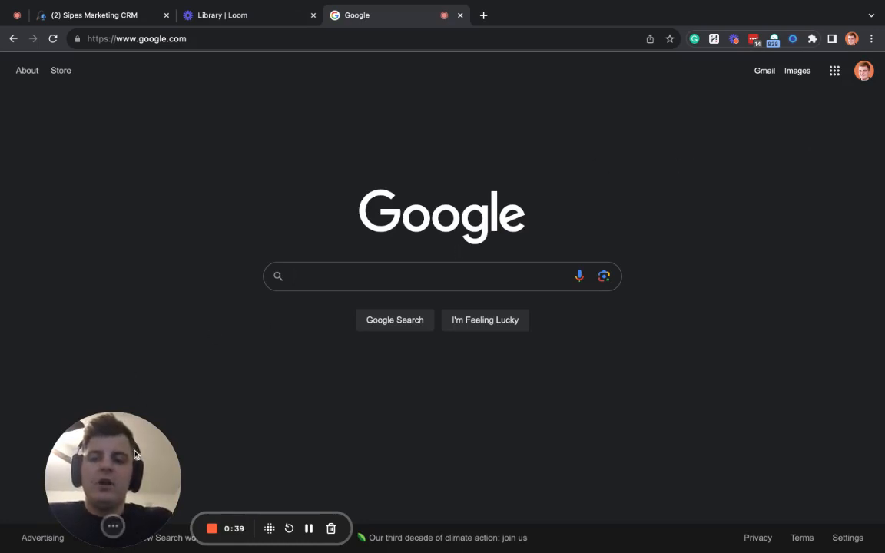
pyautogui.click(123, 528)
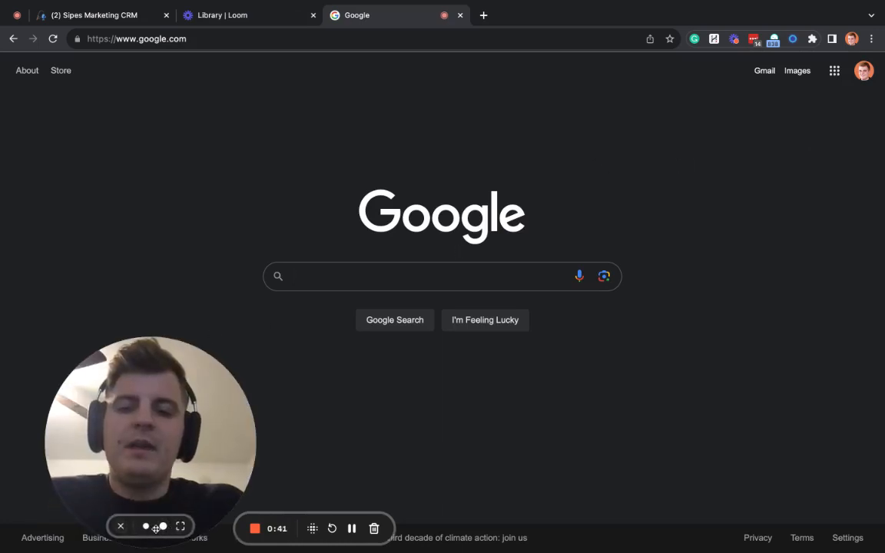
pyautogui.click(150, 528)
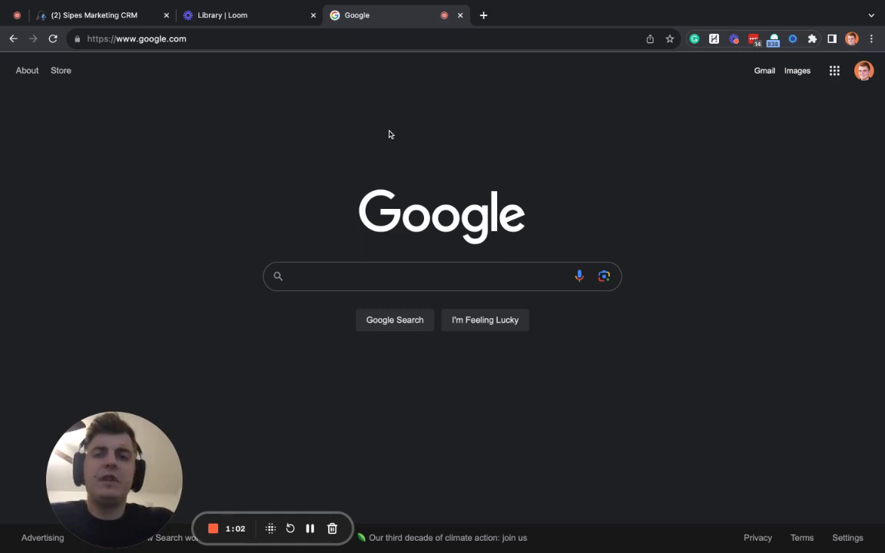
pyautogui.click(538, 39)
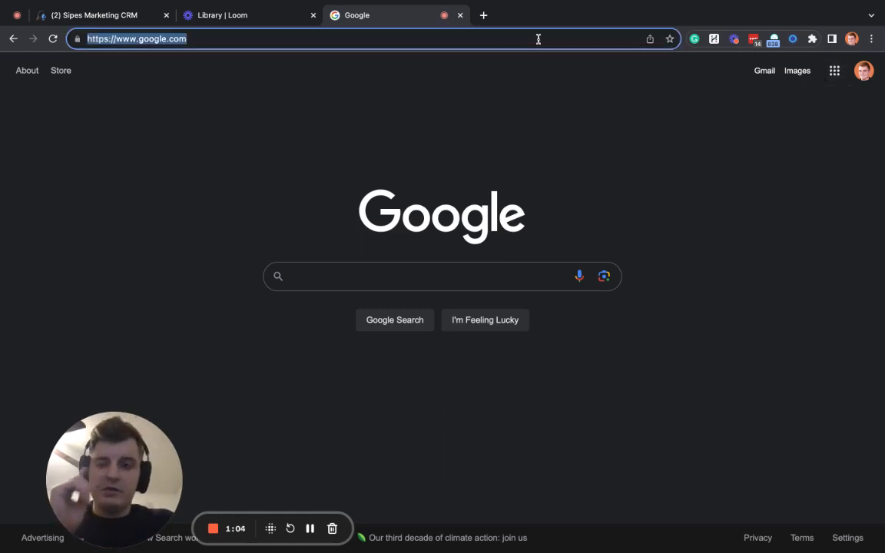
pyautogui.write('g')
pyautogui.press('BackSpace')
pyautogui.press('BackSpace')
pyautogui.write('ads')
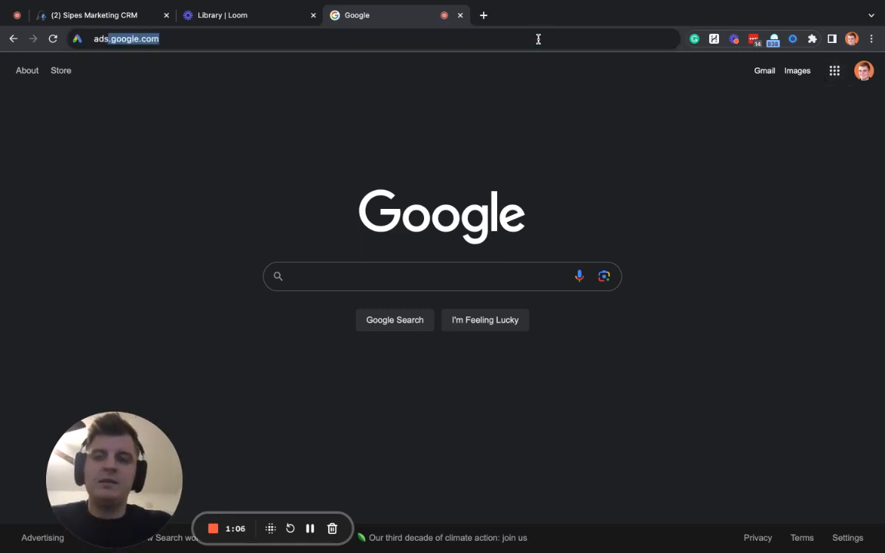
pyautogui.press('Return')
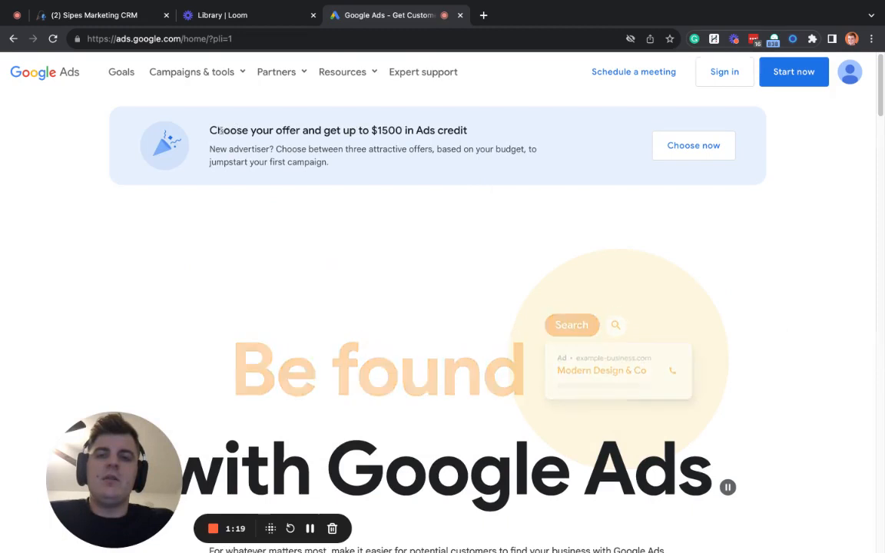
# Step: Start setting up a new Google Ads account and skip the creation of a first campaign
pyautogui.moveTo(339, 130); pyautogui.dragTo(455, 131)
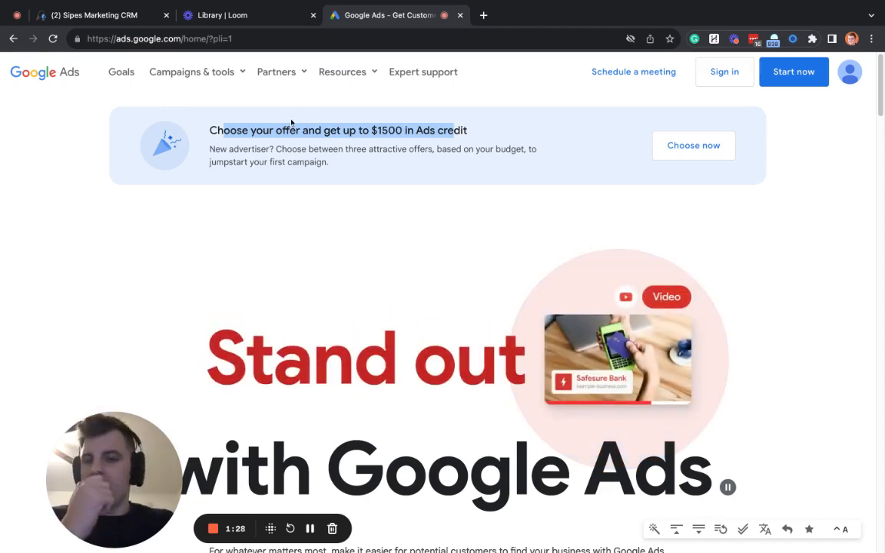
pyautogui.click(795, 85)
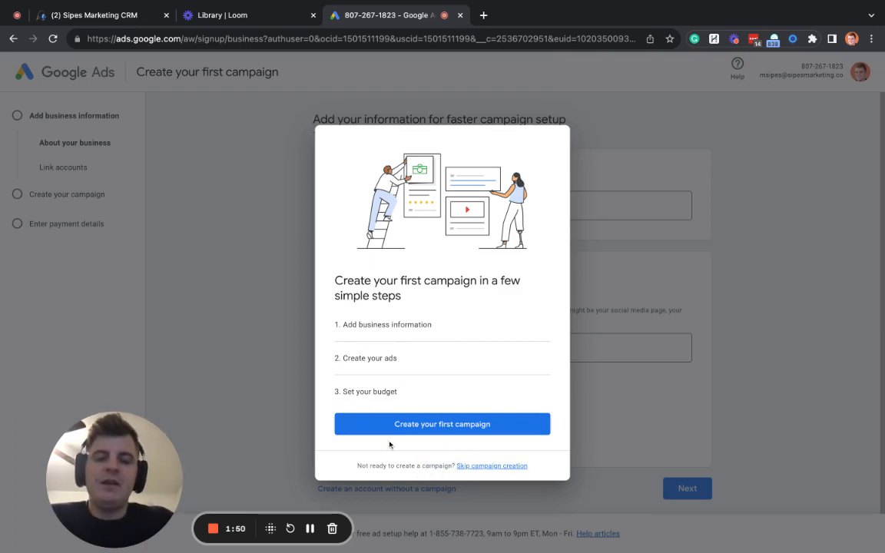
pyautogui.click(483, 470)
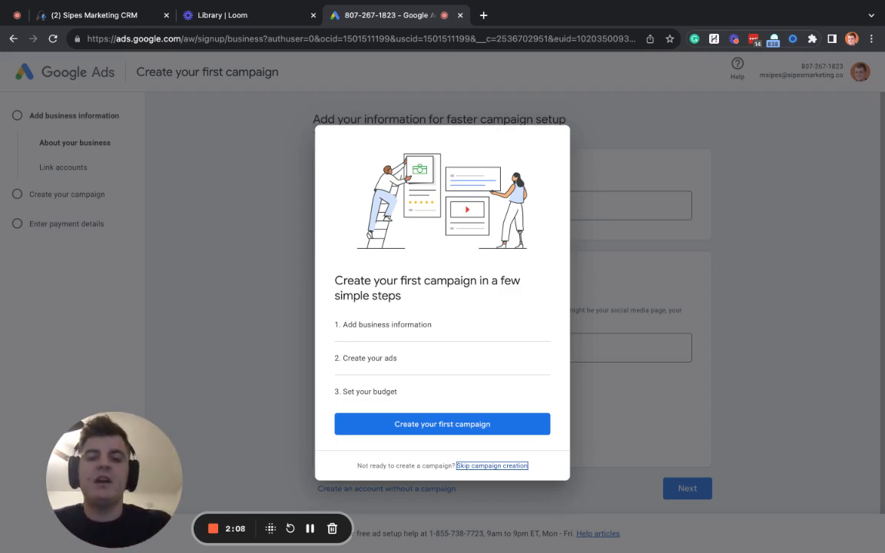
pyautogui.click(507, 466)
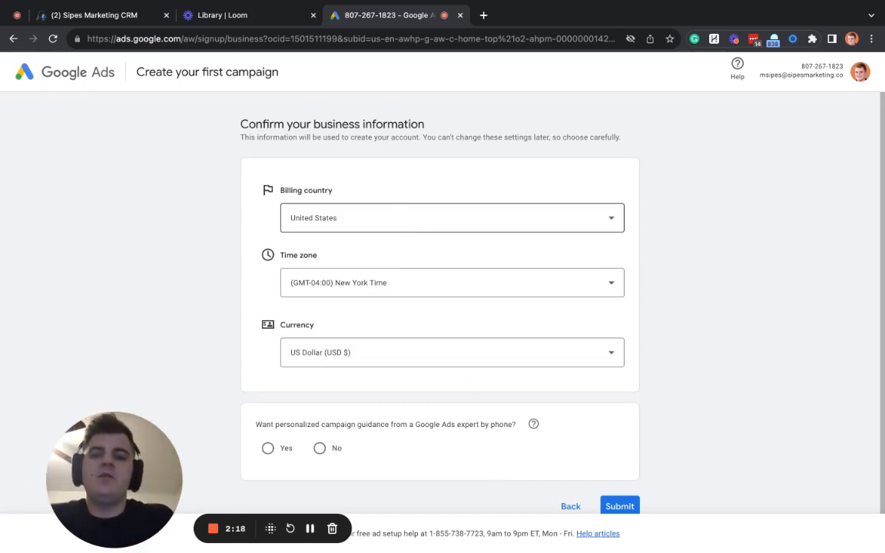
# Step: Select United States as the billing country and US Dollar (USD $) as the currency in the business information
pyautogui.moveTo(280, 190); pyautogui.dragTo(349, 192)
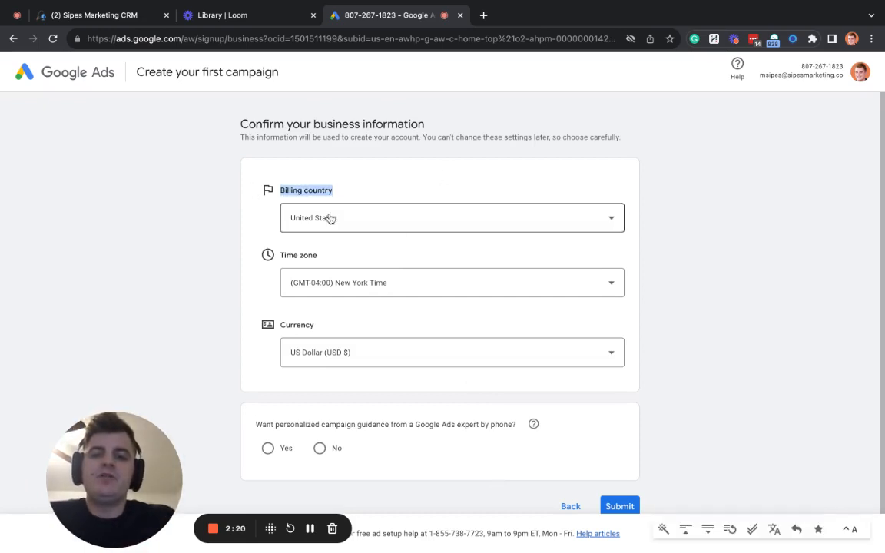
pyautogui.click(331, 220)
pyautogui.click(387, 190)
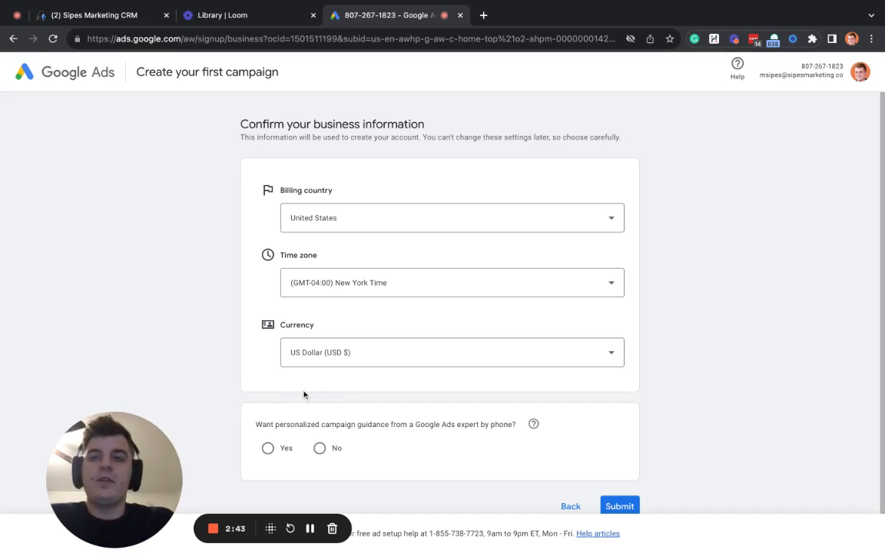
pyautogui.click(350, 361)
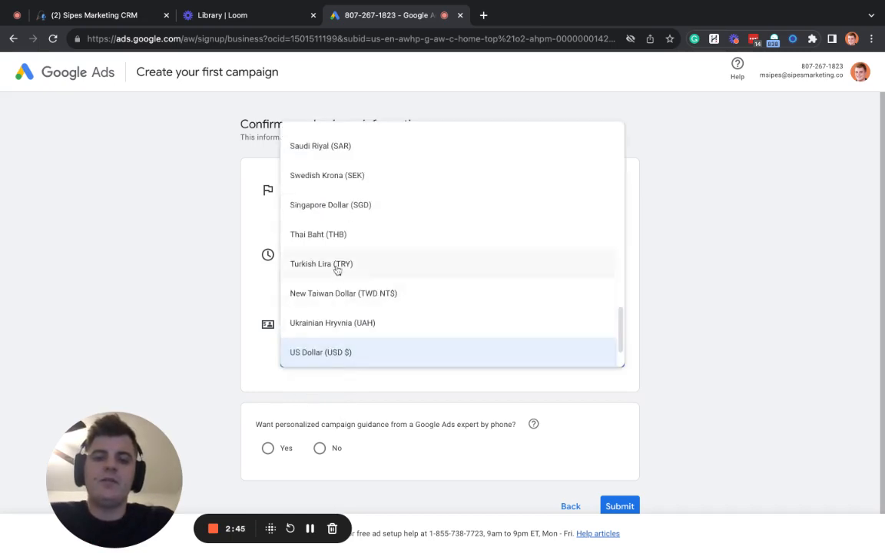
pyautogui.click(311, 353)
# Step: Decline personalized campaign guidance by phone from a Google Ads expert and submit the business information
pyautogui.scroll(-1, 313, 341)
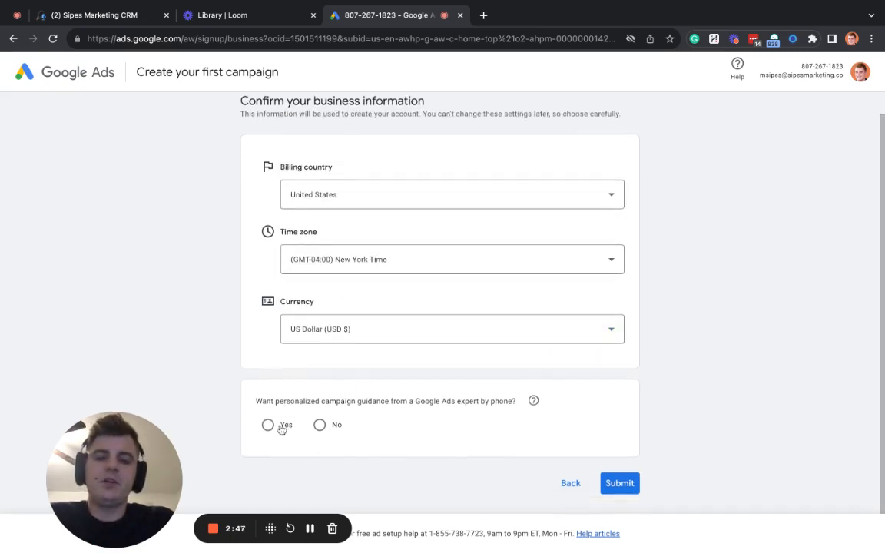
pyautogui.moveTo(275, 401); pyautogui.dragTo(376, 401)
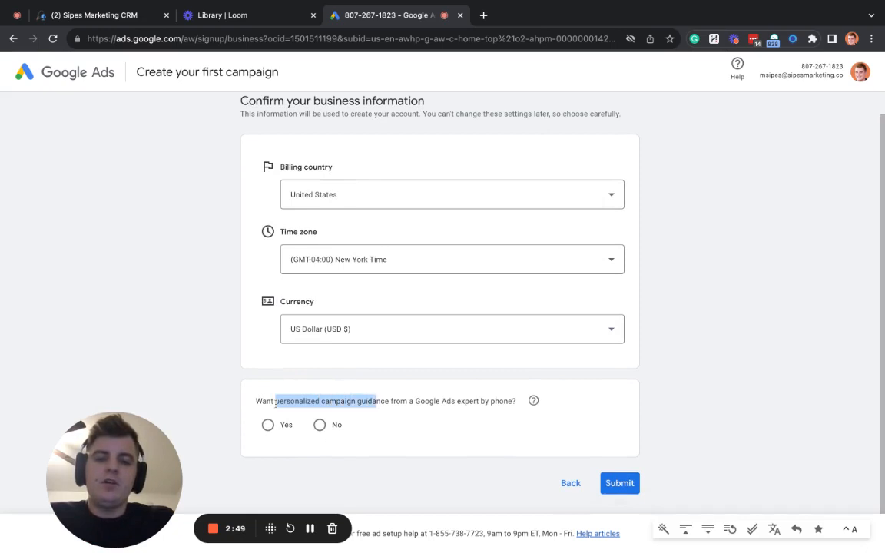
pyautogui.click(261, 402)
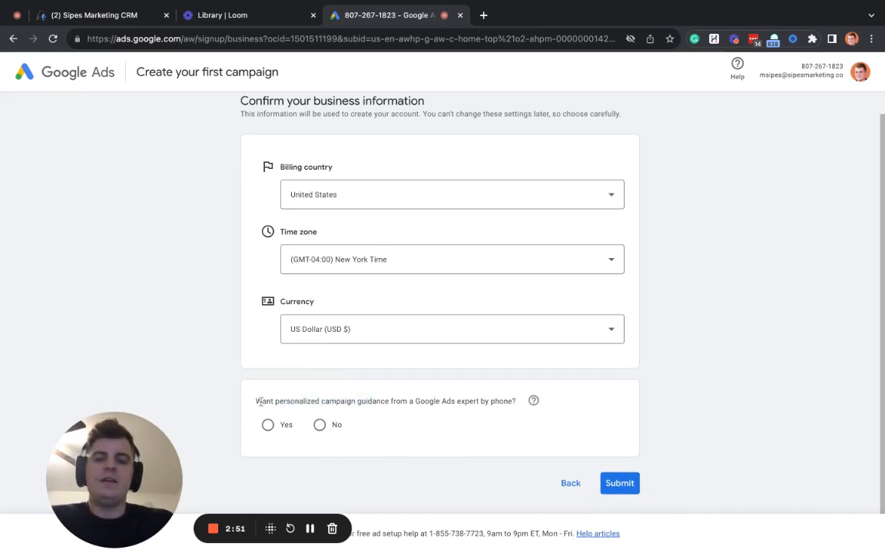
pyautogui.moveTo(261, 401); pyautogui.dragTo(361, 402)
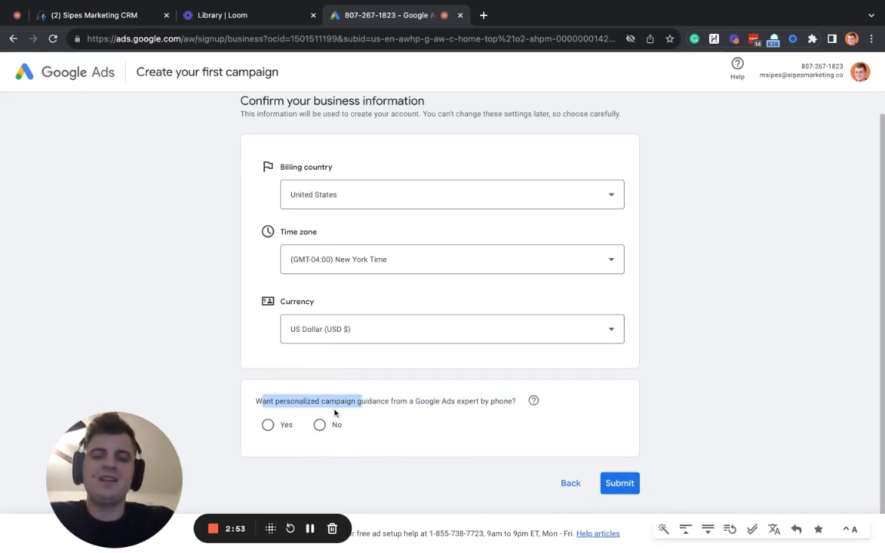
pyautogui.moveTo(416, 401); pyautogui.dragTo(417, 409)
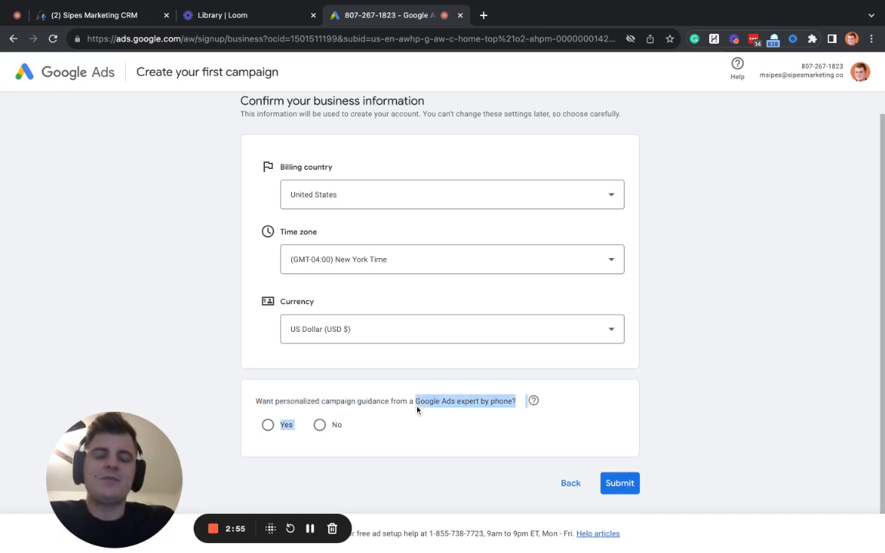
pyautogui.click(318, 425)
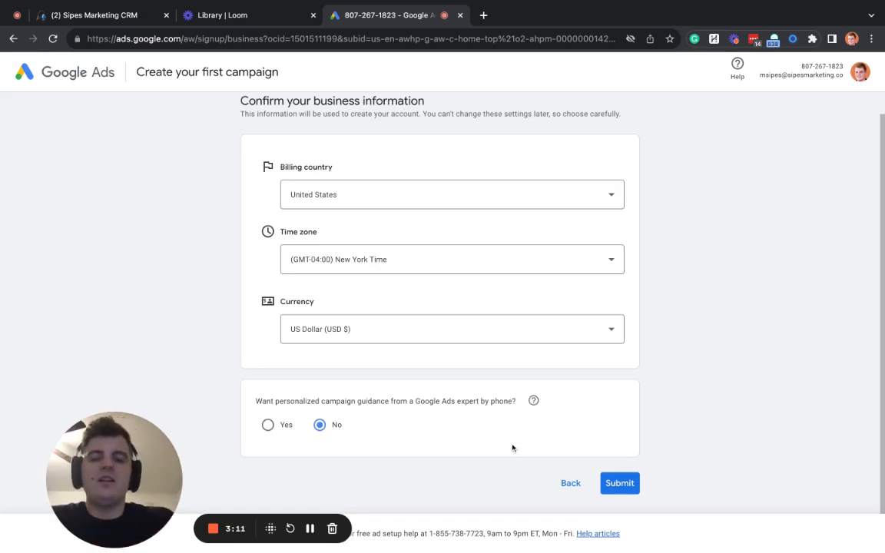
pyautogui.scroll(1, 513, 448)
pyautogui.scroll(-1, 605, 507)
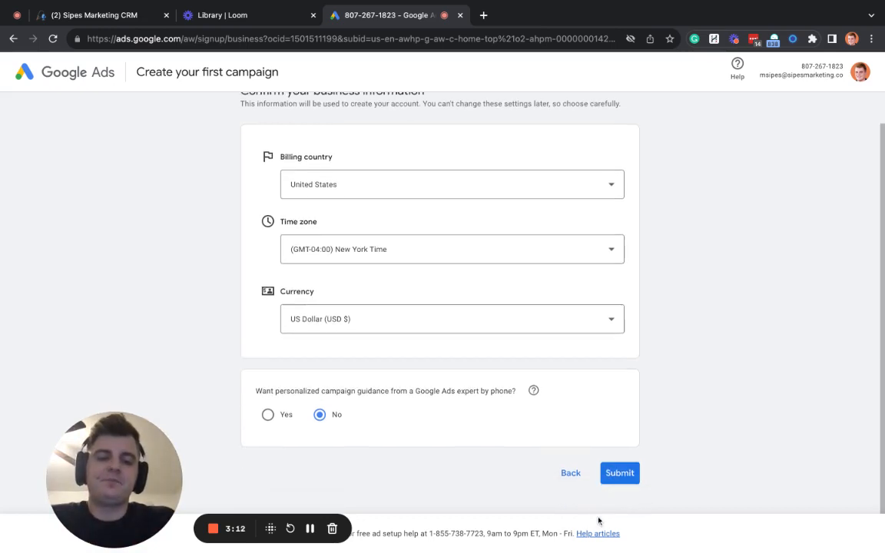
pyautogui.click(623, 473)
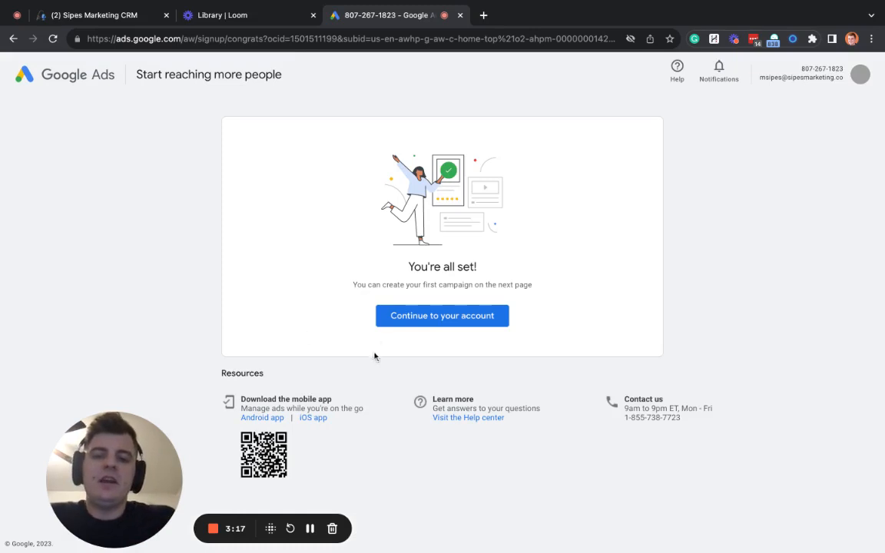
# Step: Continue to the new account and look over its Overview page
pyautogui.click(415, 324)
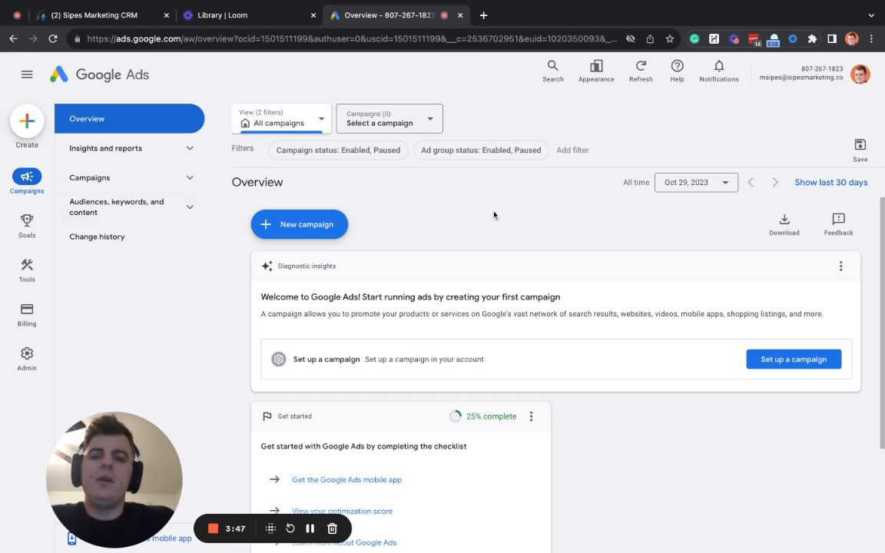
pyautogui.scroll(-2, 616, 397)
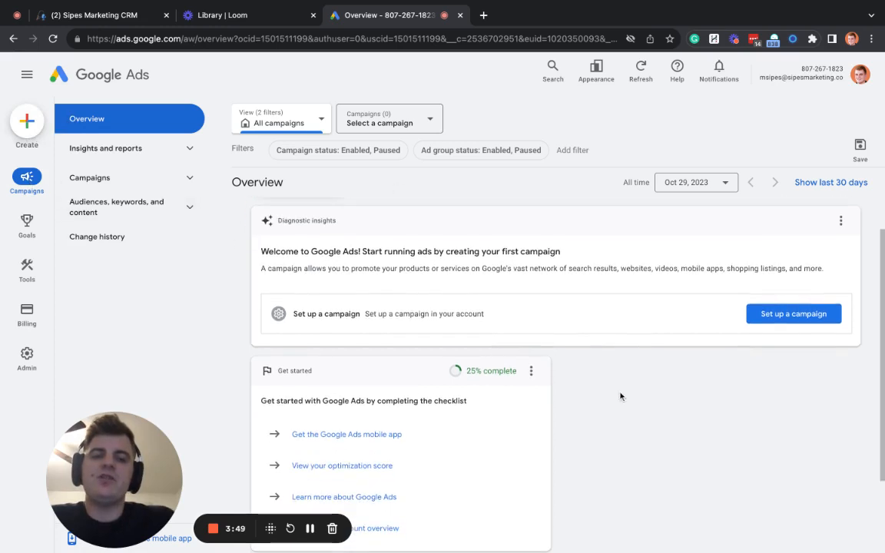
pyautogui.scroll(2, 399, 320)
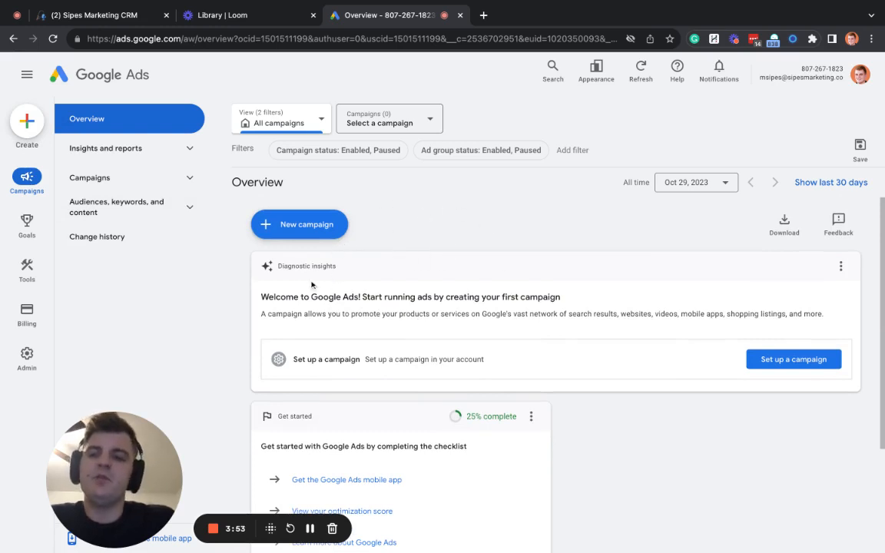
# Step: Create a new campaign with Website traffic as its objective
pyautogui.click(29, 123)
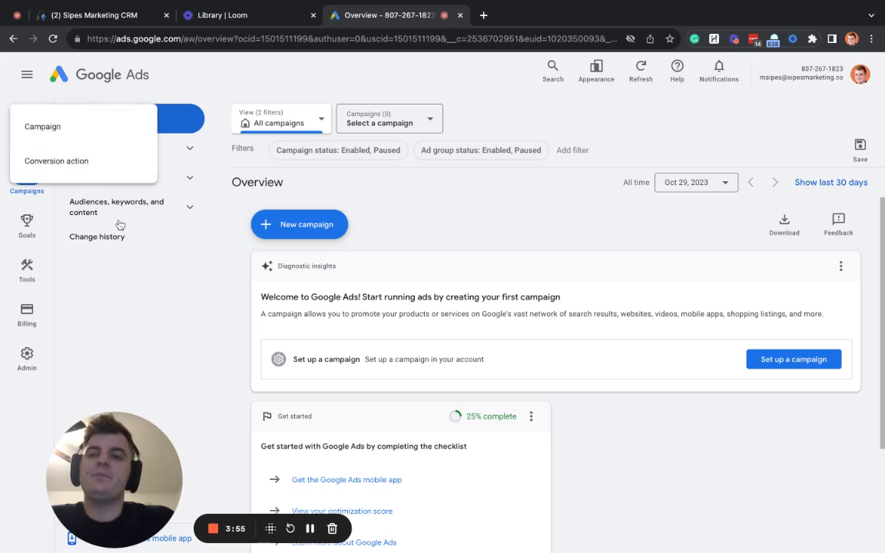
pyautogui.click(71, 127)
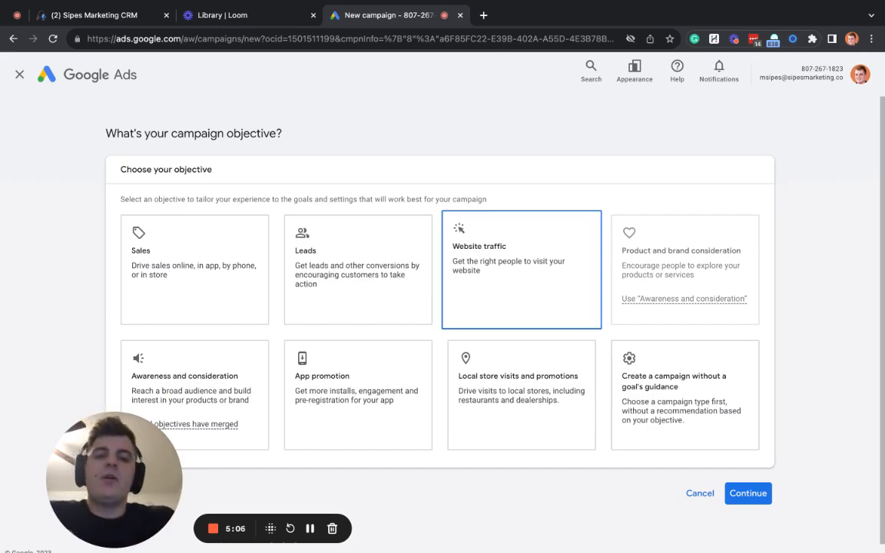
pyautogui.click(592, 315)
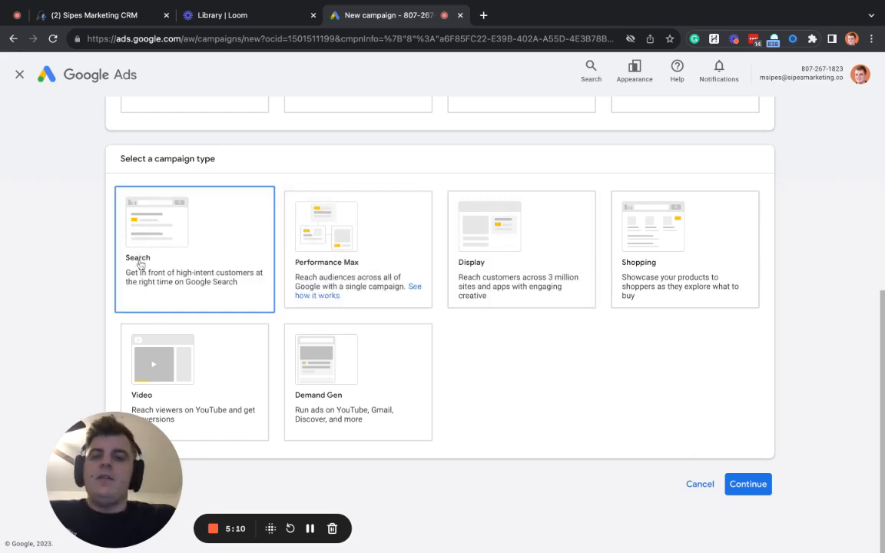
# Step: Review the available campaign types: Search, Performance Max, Display, Shopping, Video and Demand Gen
pyautogui.click(178, 357)
pyautogui.click(301, 380)
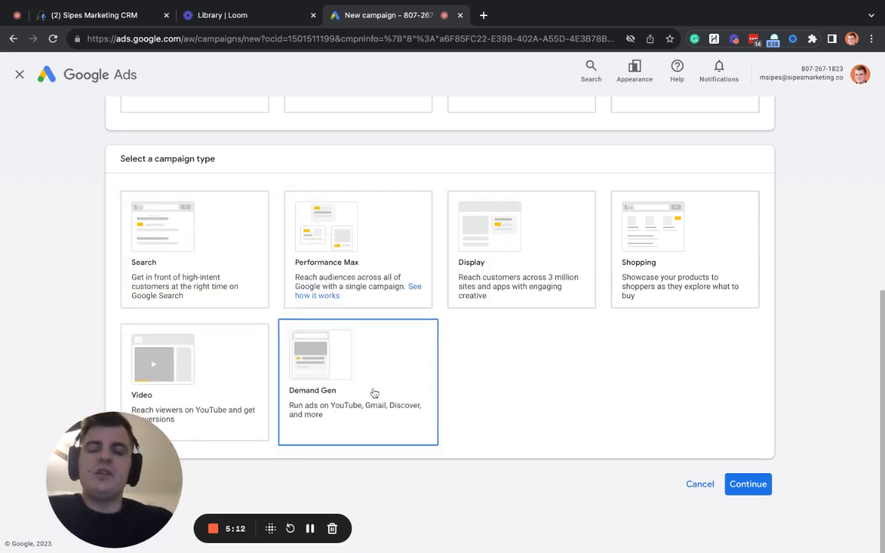
pyautogui.click(229, 288)
pyautogui.click(354, 254)
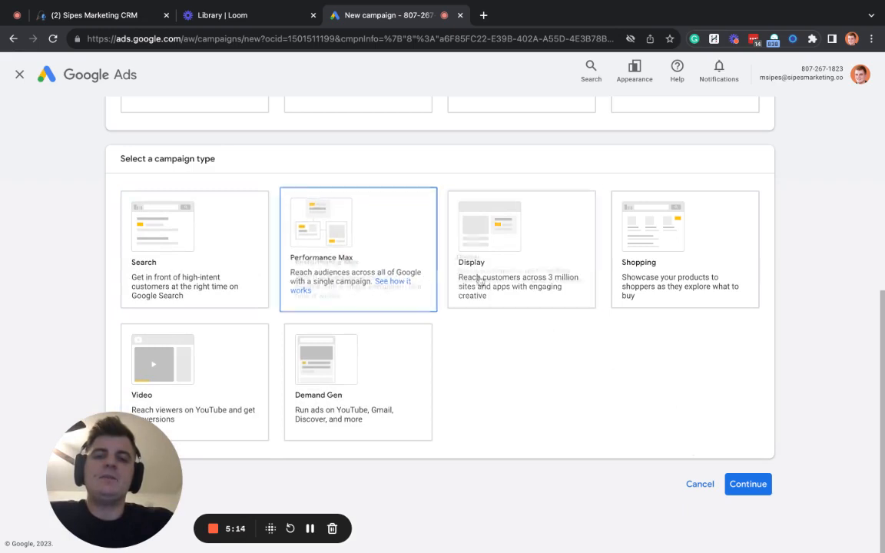
pyautogui.click(645, 284)
pyautogui.click(329, 369)
pyautogui.click(229, 373)
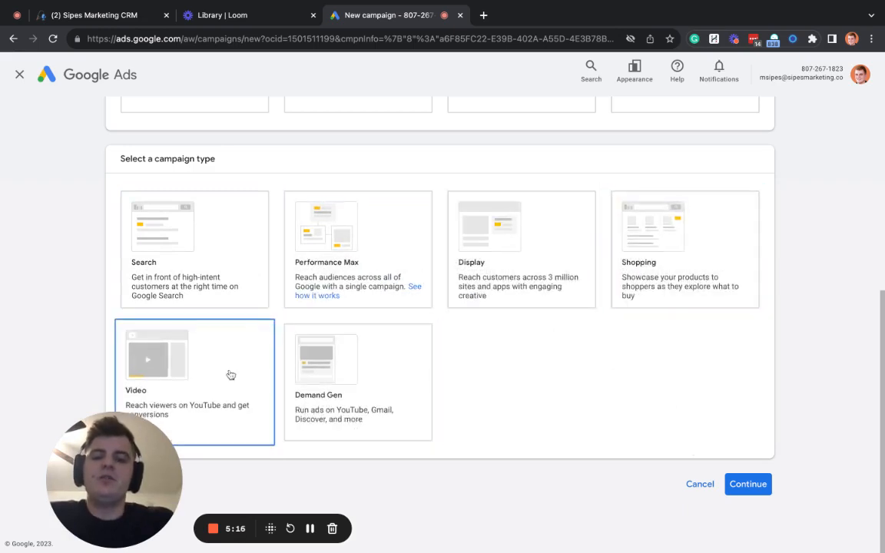
pyautogui.click(208, 267)
pyautogui.press('Right')
pyautogui.press('Right')
pyautogui.click(229, 253)
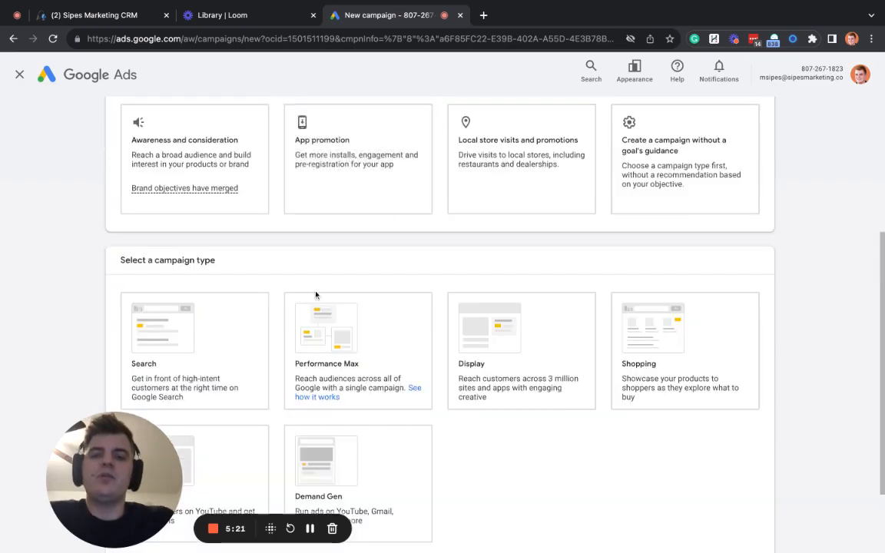
# Step: Open google.com in a new browser tab and get its search field ready for a query
pyautogui.click(483, 15)
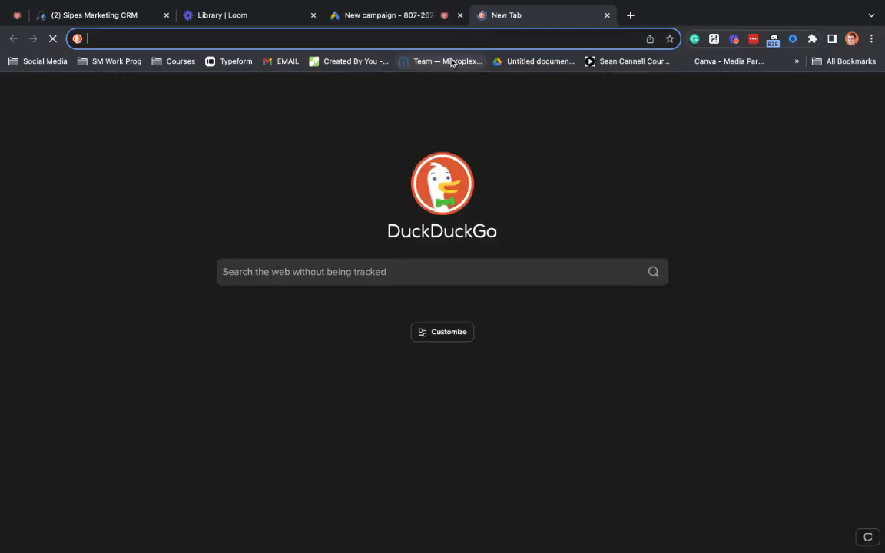
pyautogui.write('google.com')
pyautogui.press('Return')
pyautogui.click(510, 279)
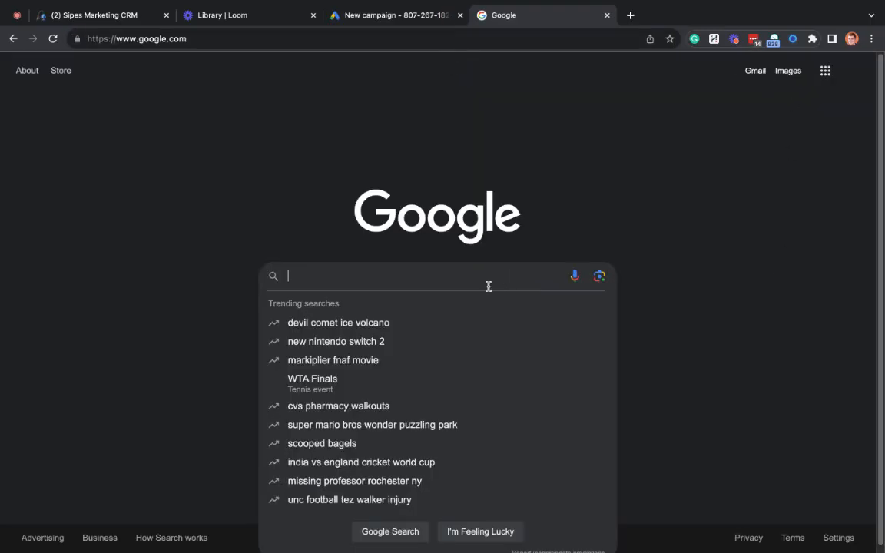
# Step: Search Google for "marketing services in trento"
pyautogui.write('fu')
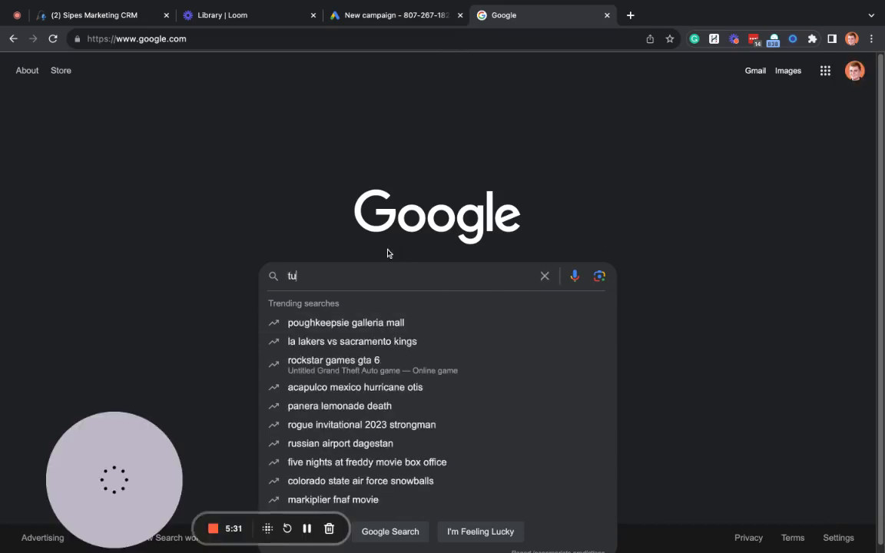
pyautogui.press('BackSpace')
pyautogui.press('BackSpace')
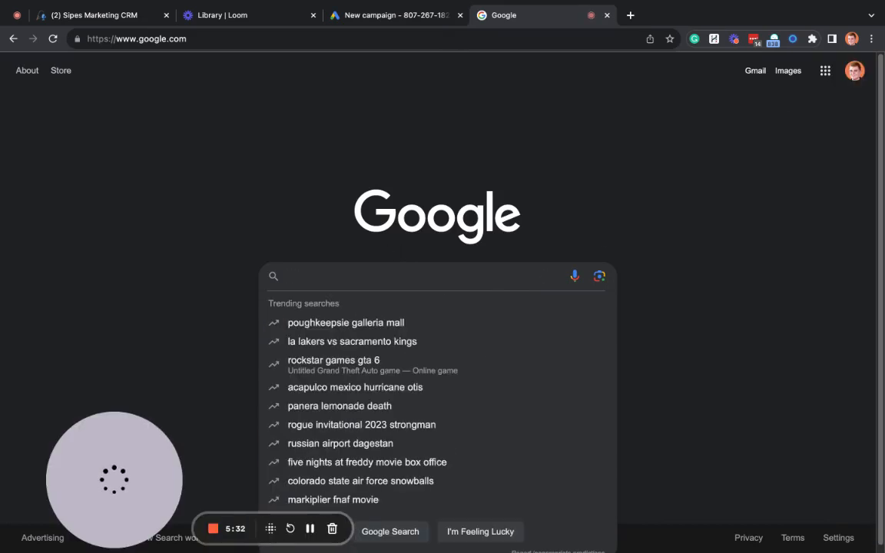
pyautogui.write('makre')
pyautogui.press('BackSpace')
pyautogui.press('BackSpace')
pyautogui.press('BackSpace')
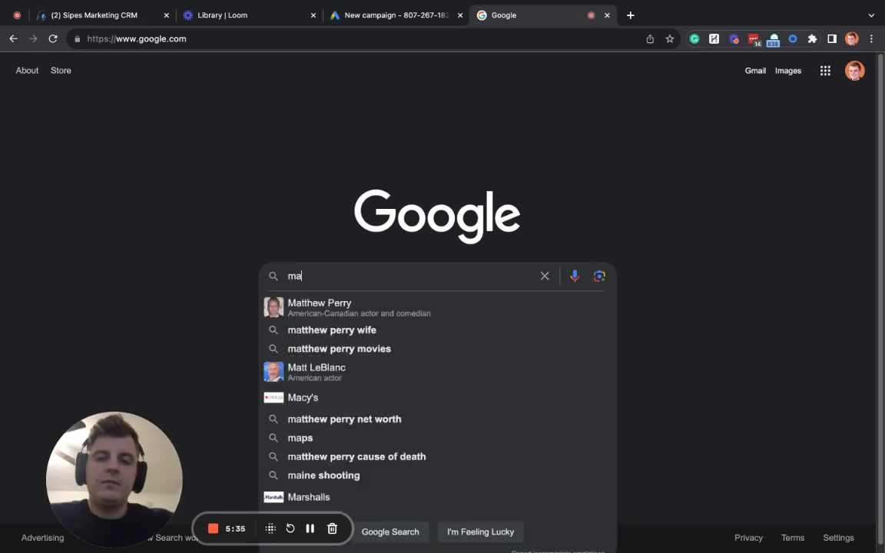
pyautogui.write('rketing ser')
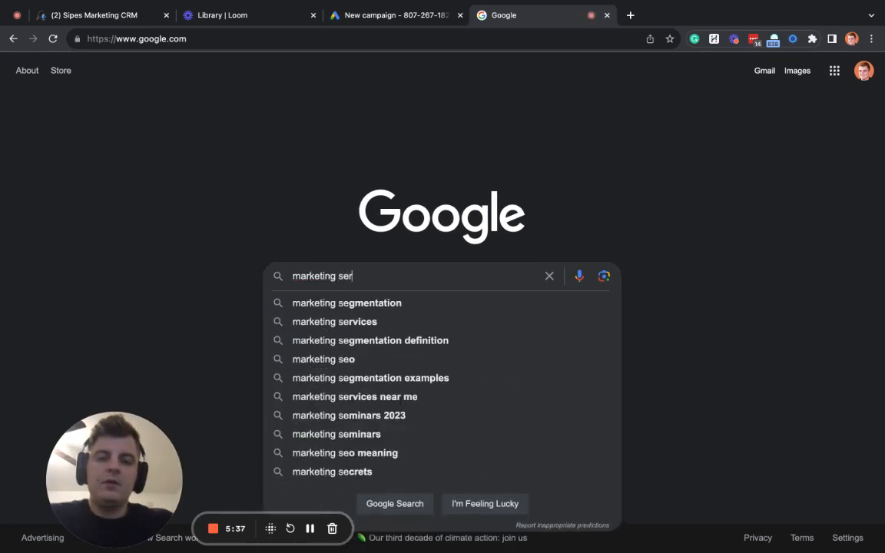
pyautogui.write('vices in ')
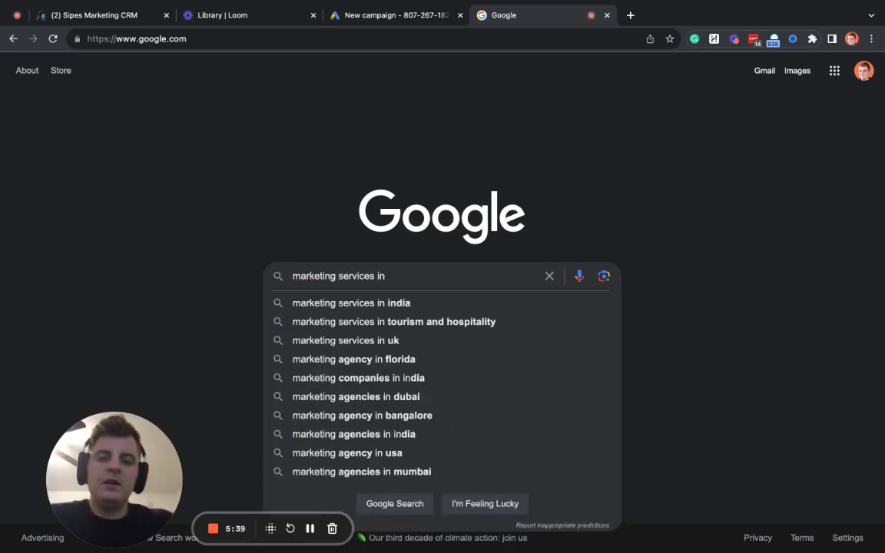
pyautogui.write('pho')
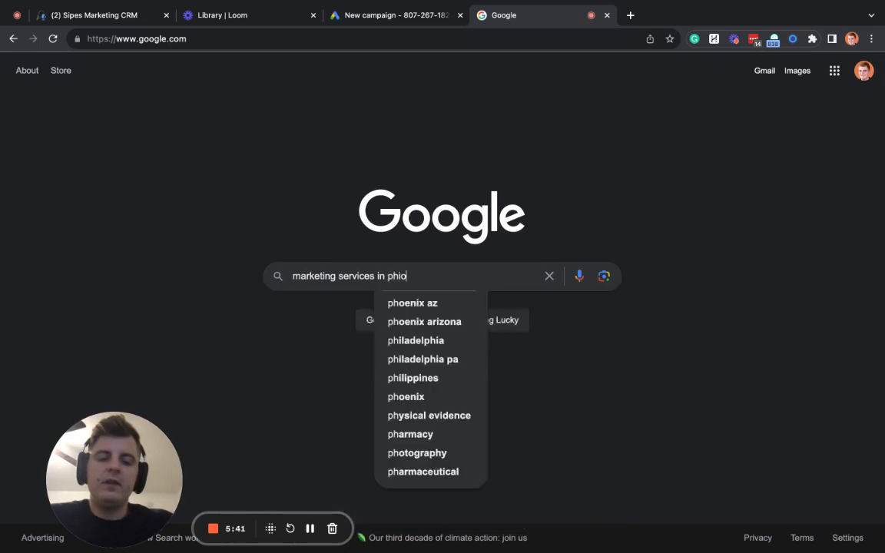
pyautogui.write('il')
pyautogui.press('BackSpace')
pyautogui.press('BackSpace')
pyautogui.press('BackSpace')
pyautogui.press('BackSpace')
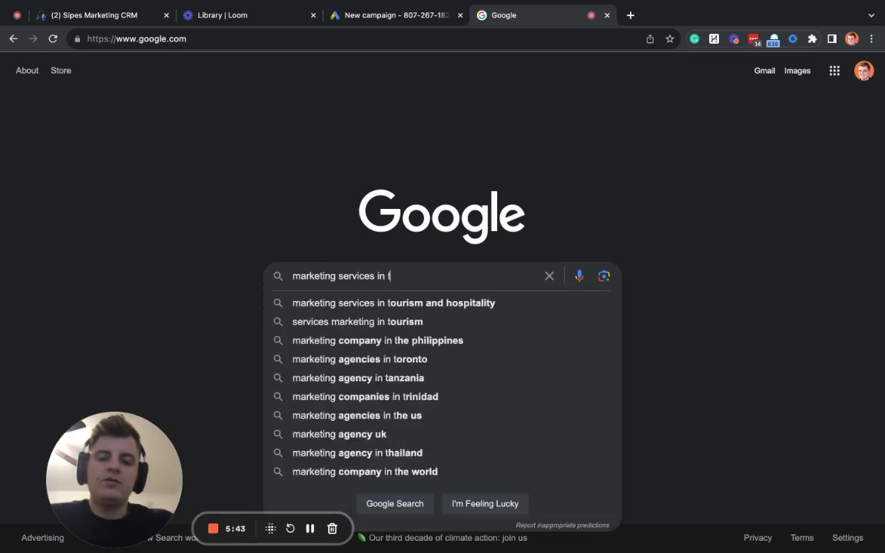
pyautogui.write('trento')
pyautogui.press('Return')
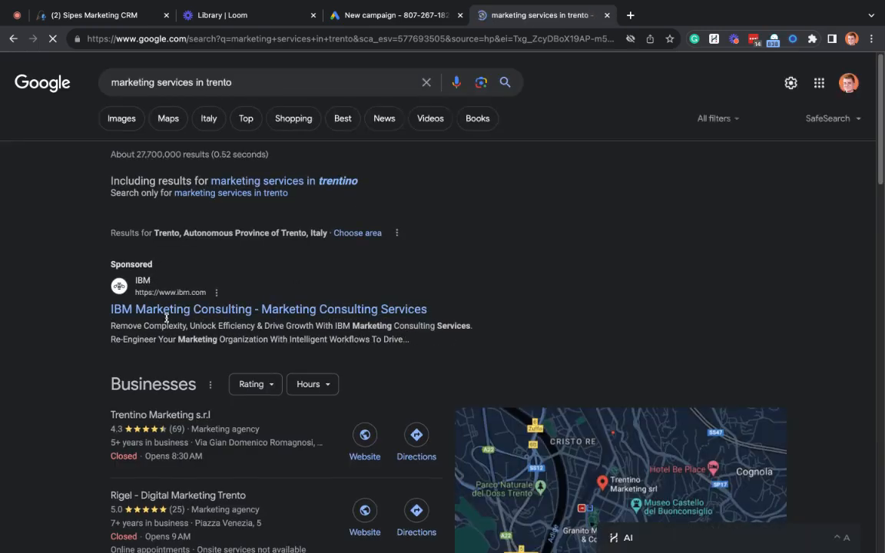
# Step: Examine the sponsored IBM ad and compare its placement with the local business listings in the search results
pyautogui.scroll(-4, 163, 326)
pyautogui.scroll(2, 163, 326)
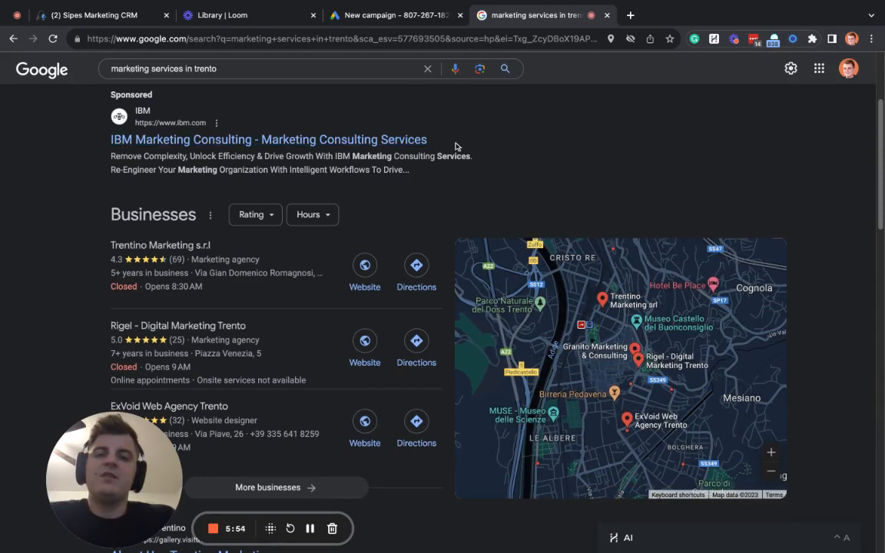
pyautogui.scroll(-1, 122, 124)
pyautogui.scroll(3, 162, 153)
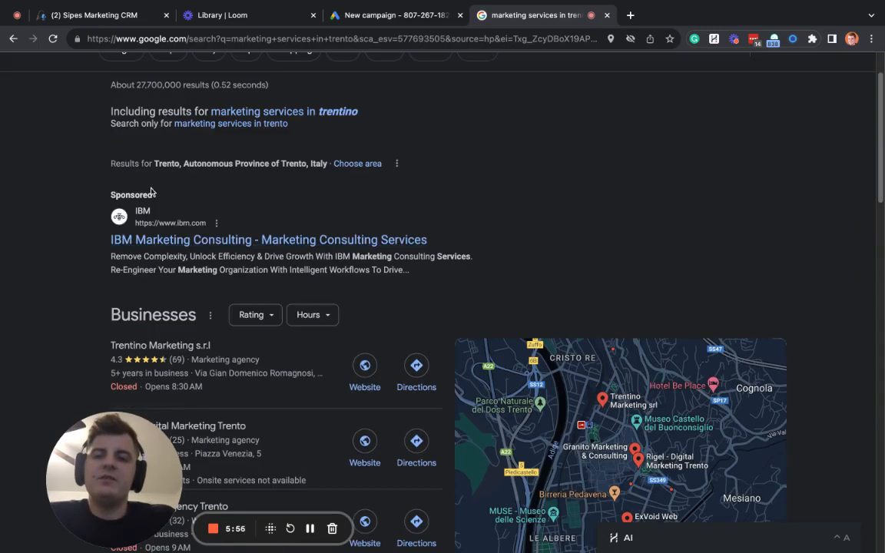
pyautogui.scroll(-2, 420, 239)
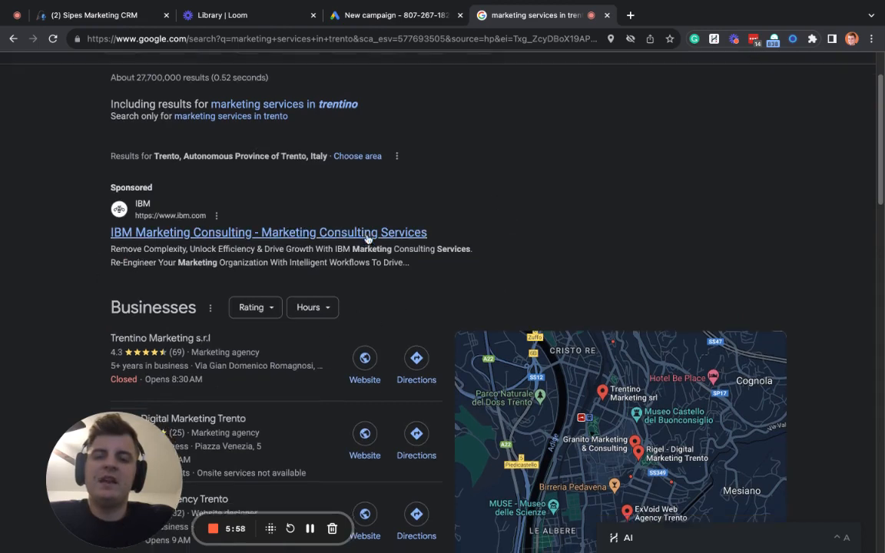
# Step: Switch back to Google Ads, choose Search as the campaign type and look over the other campaign types
pyautogui.click(379, 26)
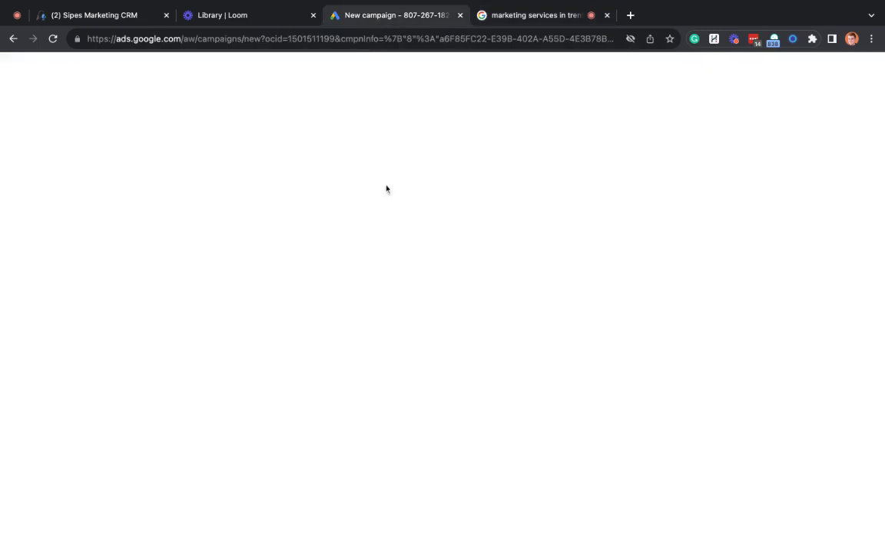
pyautogui.scroll(-2, 220, 352)
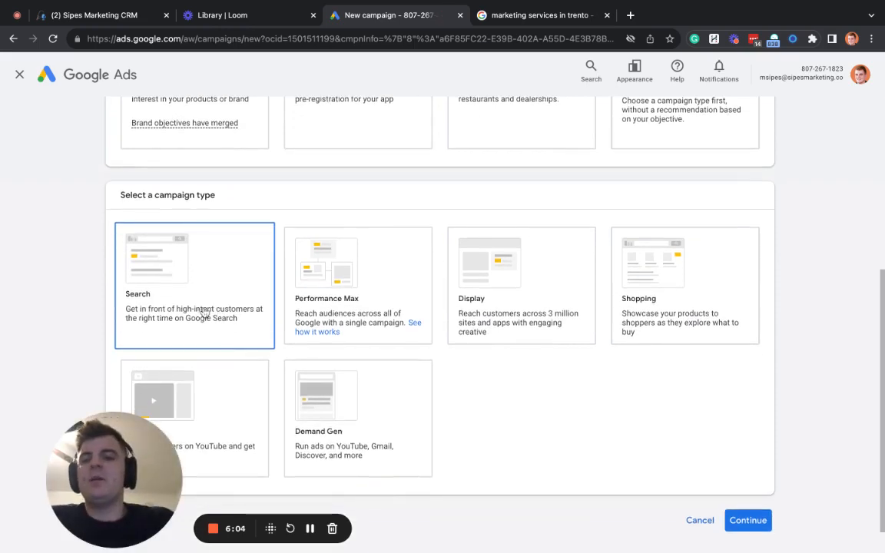
pyautogui.click(222, 316)
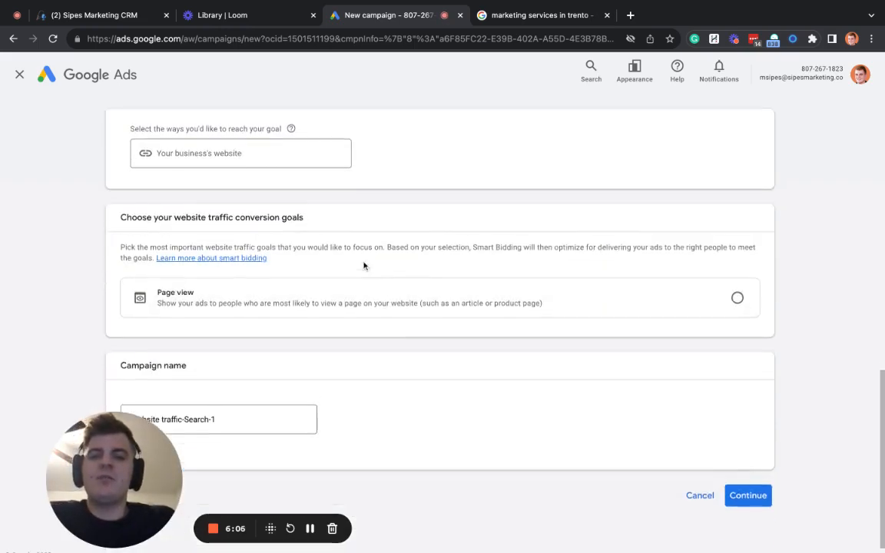
pyautogui.scroll(6, 355, 256)
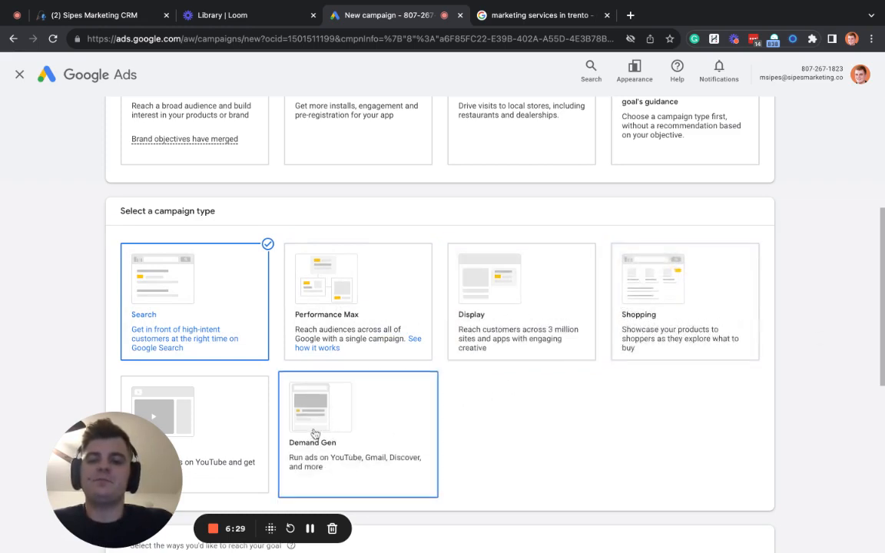
pyautogui.scroll(1, 233, 427)
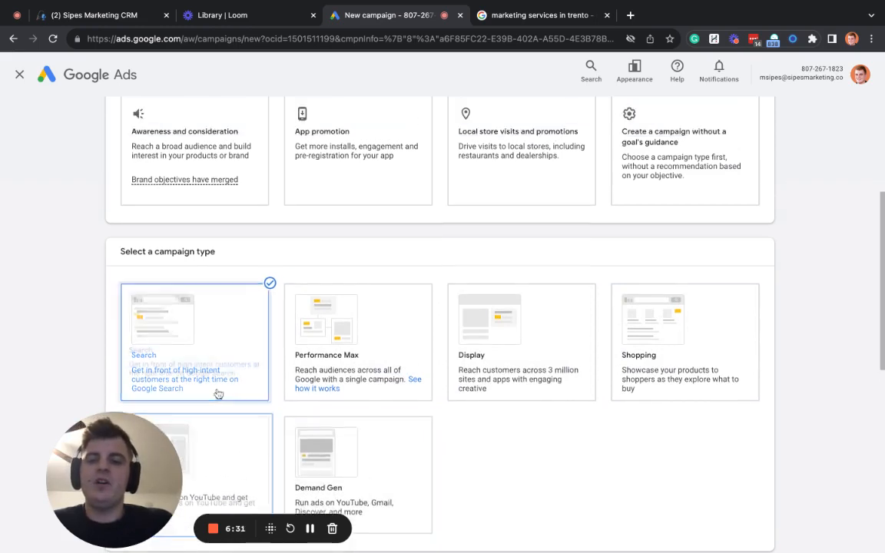
pyautogui.scroll(-4, 217, 394)
pyautogui.scroll(2, 217, 389)
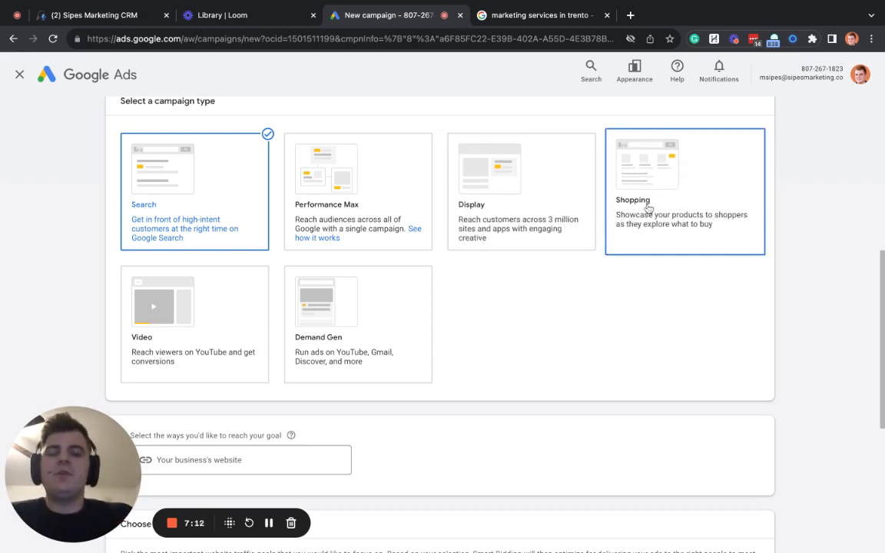
# Step: Switch to the Google results tab and search for "running shoes" instead
pyautogui.click(572, 18)
pyautogui.tripleClick(271, 70)
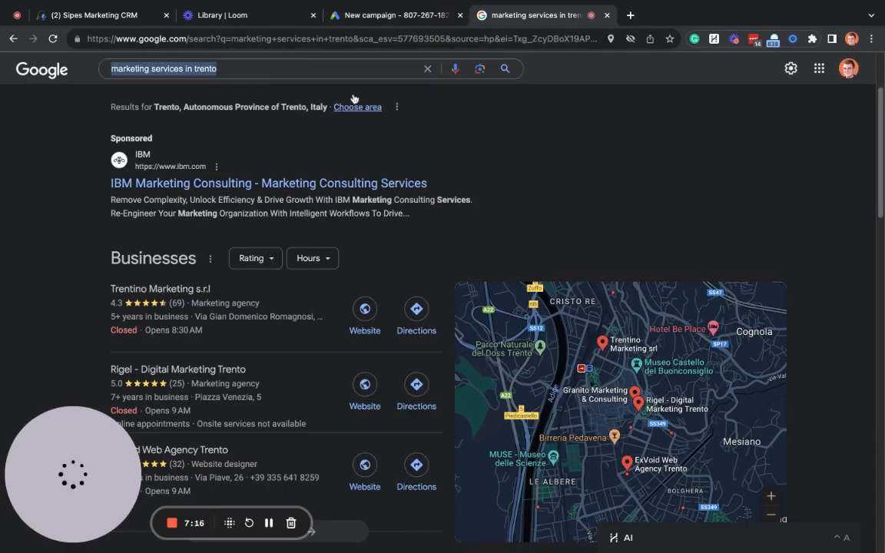
pyautogui.write('running shoes')
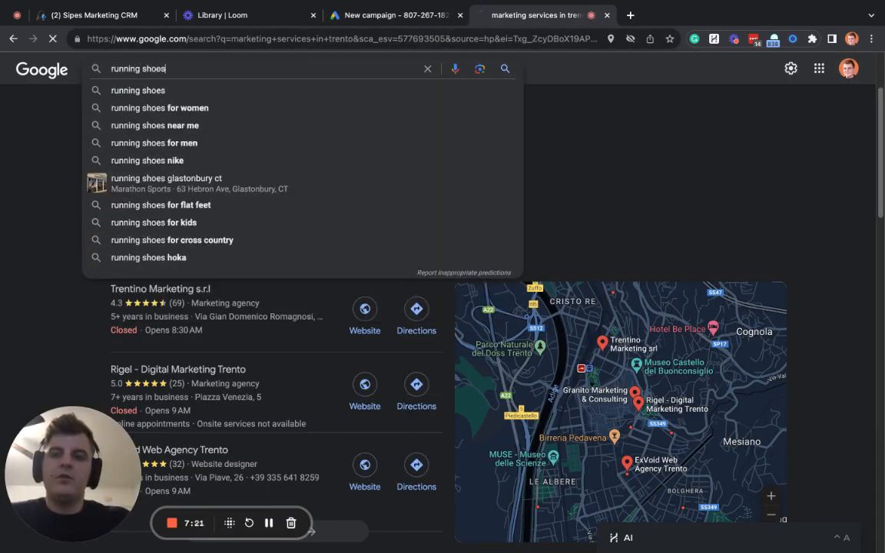
pyautogui.press('Return')
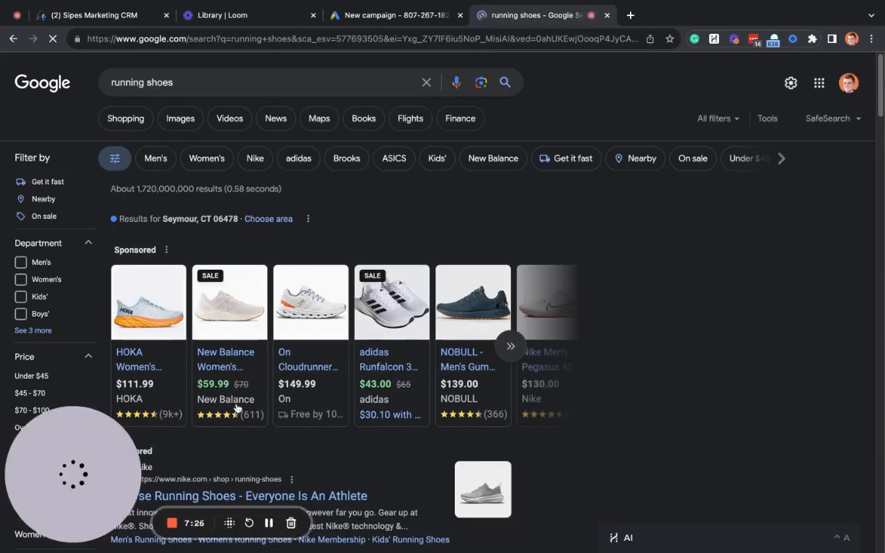
# Step: Expand the sponsored shoe products, compare them with the text ads and organic listings, and view the Shopping results
pyautogui.click(509, 346)
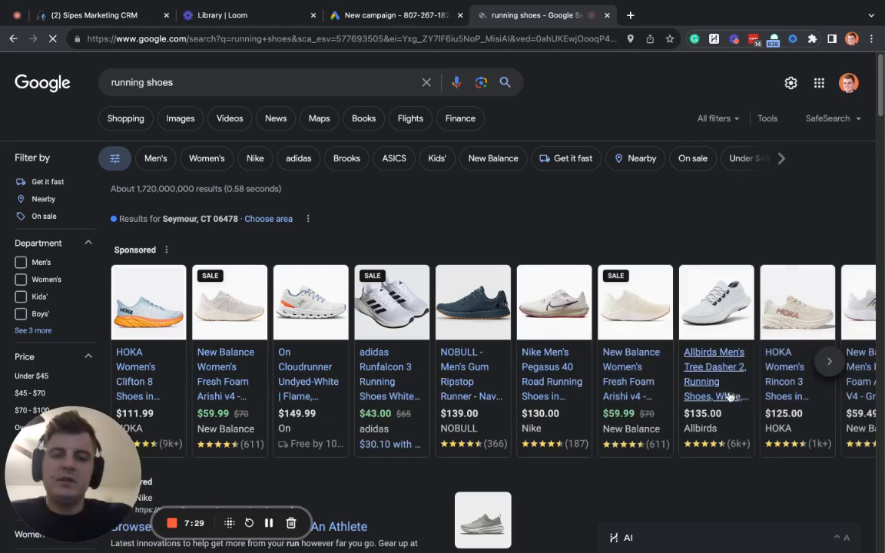
pyautogui.scroll(-1, 729, 408)
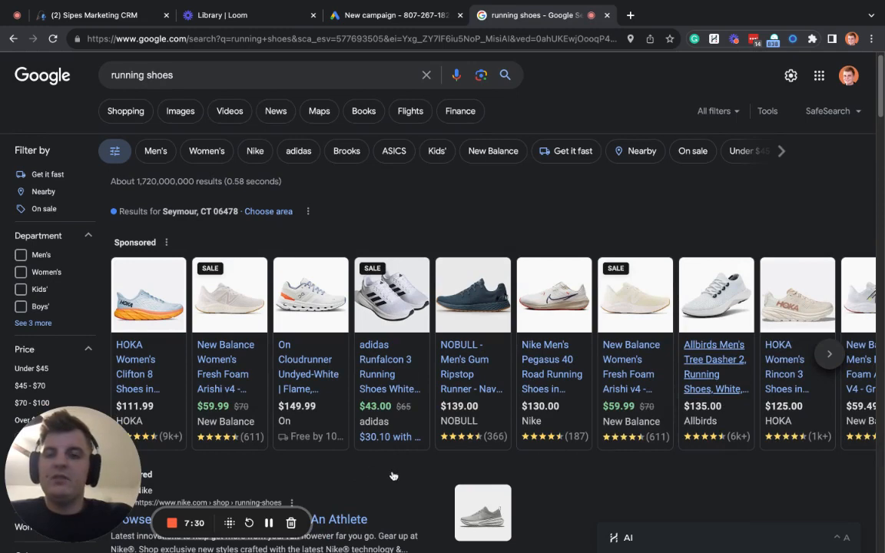
pyautogui.scroll(-10, 256, 251)
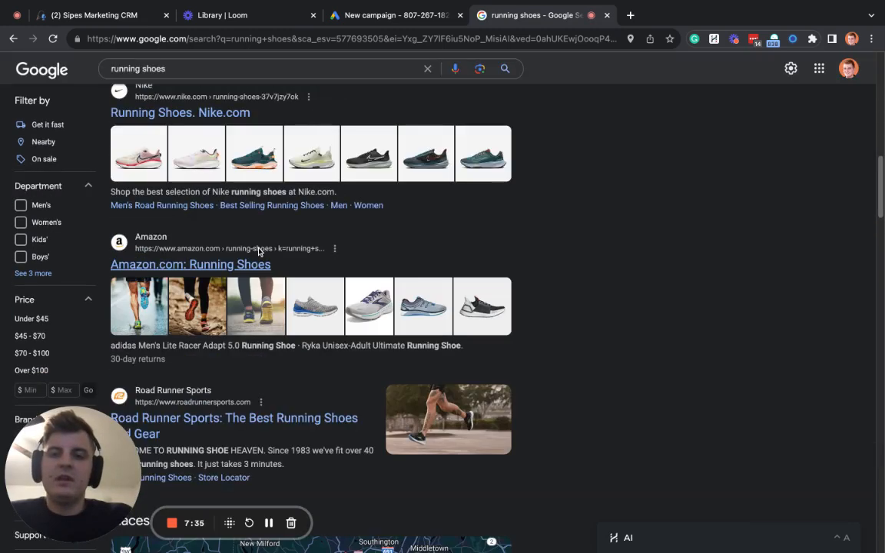
pyautogui.scroll(1, 200, 246)
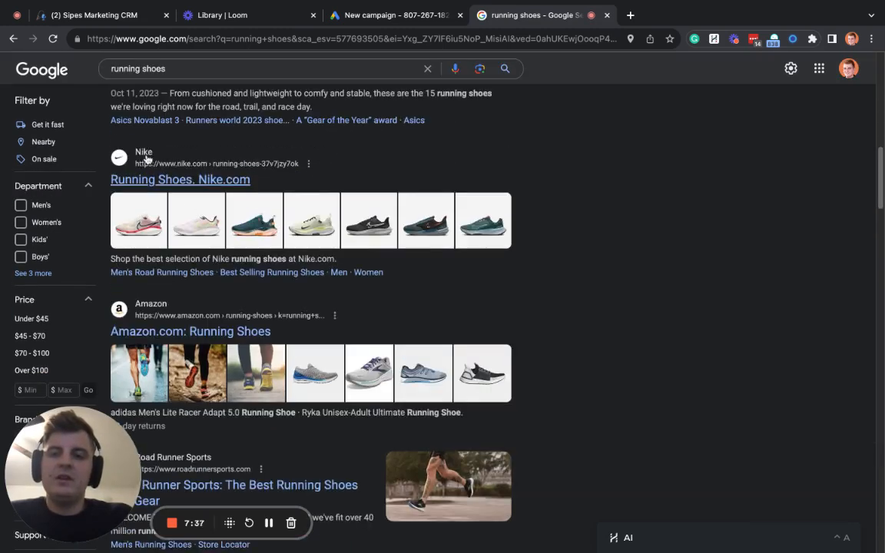
pyautogui.scroll(5, 169, 223)
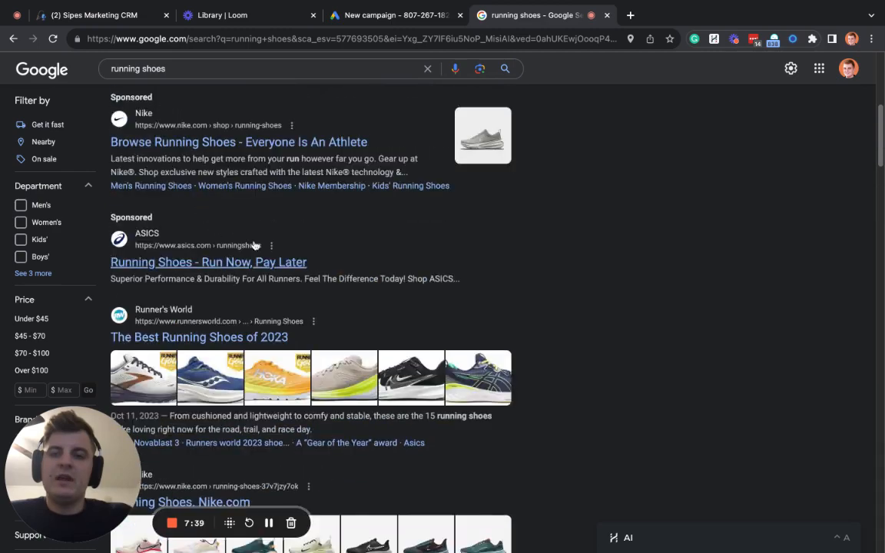
pyautogui.scroll(2, 253, 245)
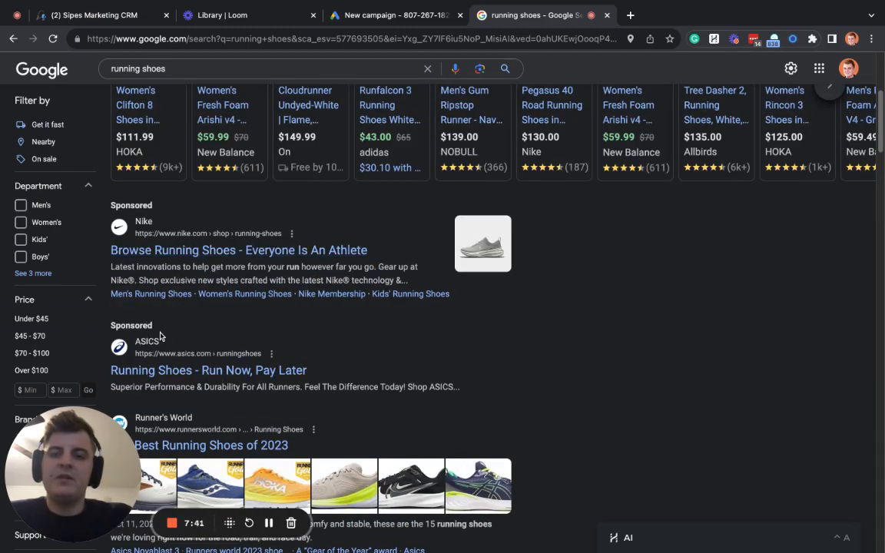
pyautogui.scroll(4, 220, 144)
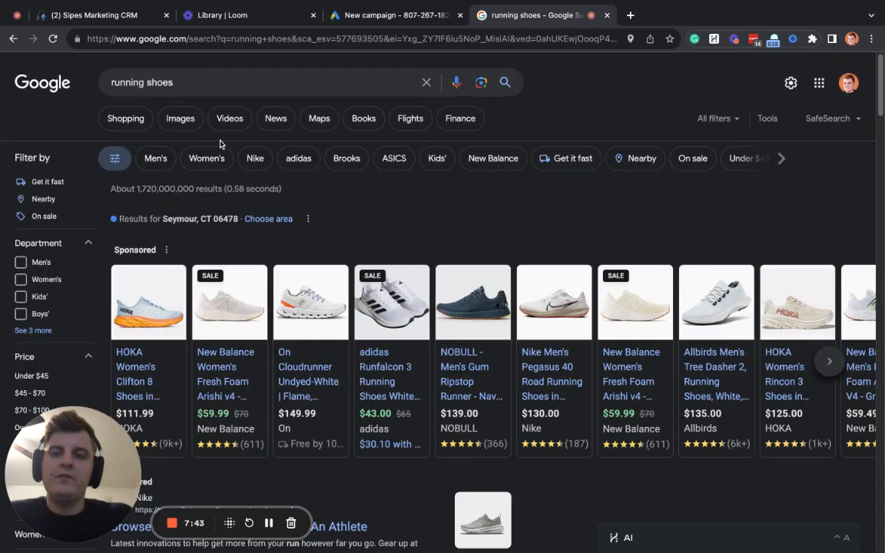
pyautogui.click(107, 117)
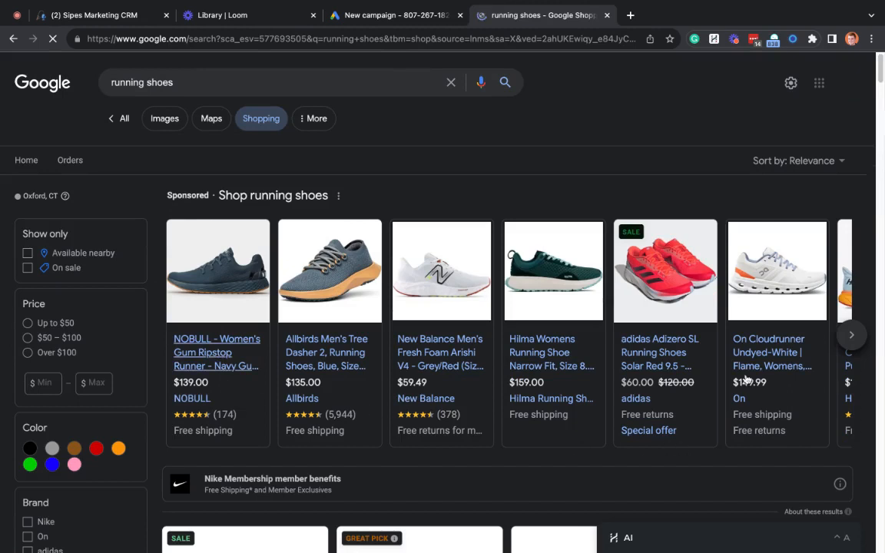
# Step: Switch back to Google Ads and enter sipesmarketing.com as the business's website for reaching the campaign goal
pyautogui.click(342, 17)
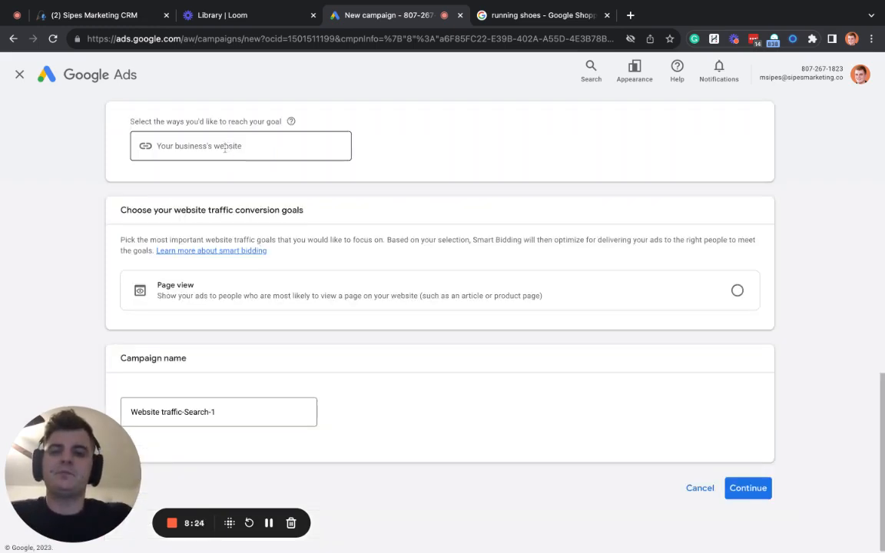
pyautogui.click(224, 150)
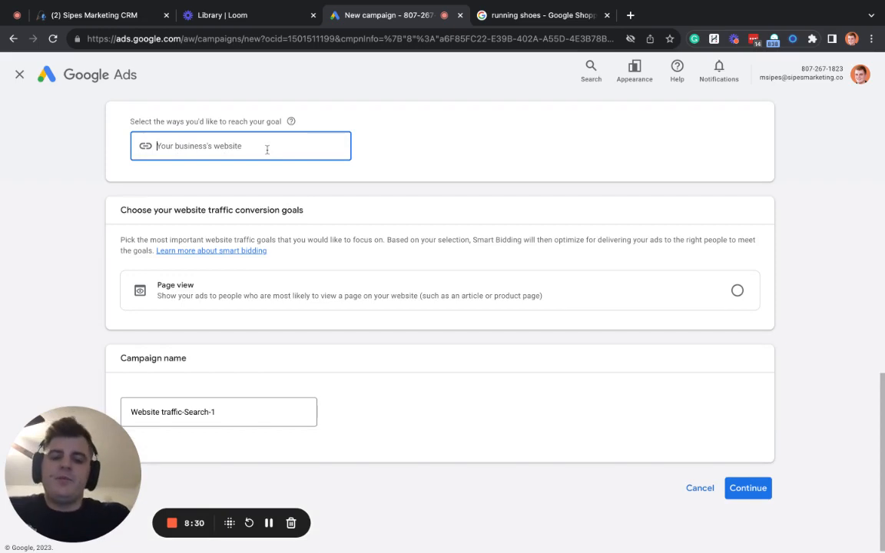
pyautogui.write('ms')
pyautogui.press('BackSpace')
pyautogui.press('BackSpace')
pyautogui.write('si')
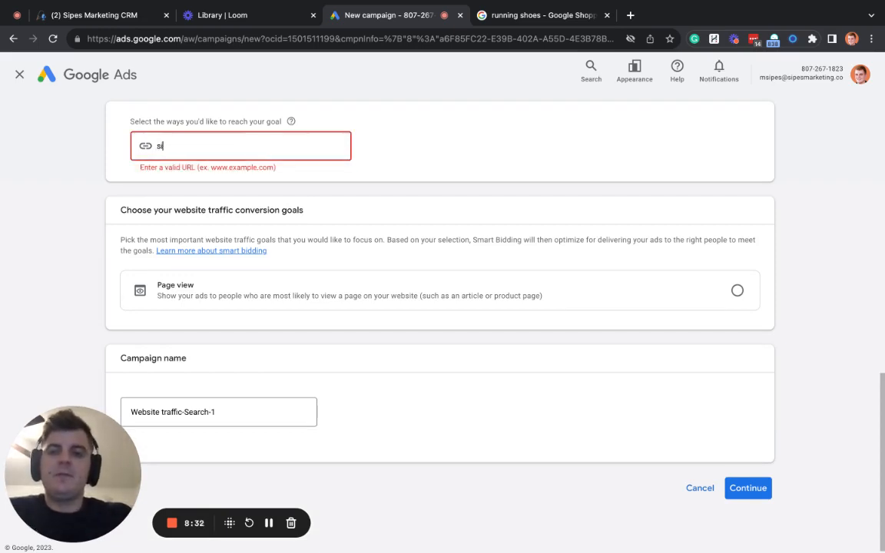
pyautogui.write('pesmarketing.')
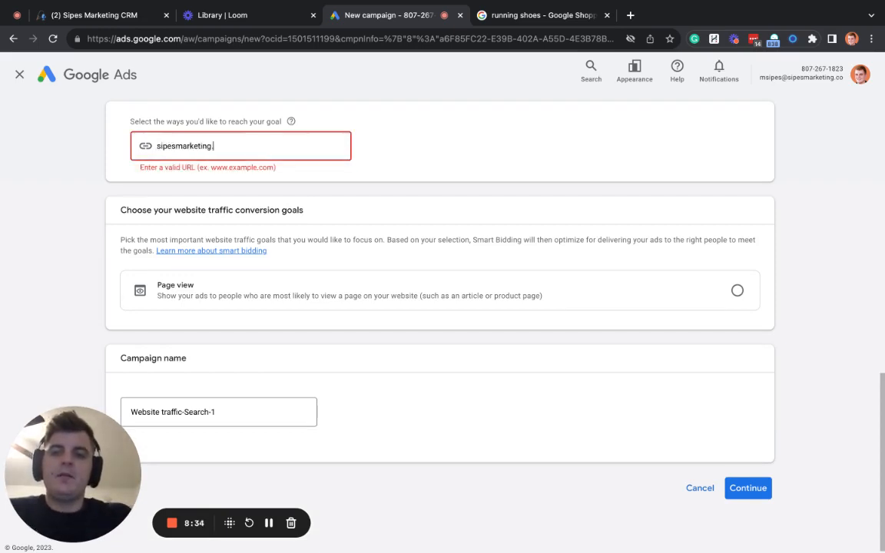
pyautogui.write('com')
pyautogui.press('Tab')
pyautogui.click(237, 244)
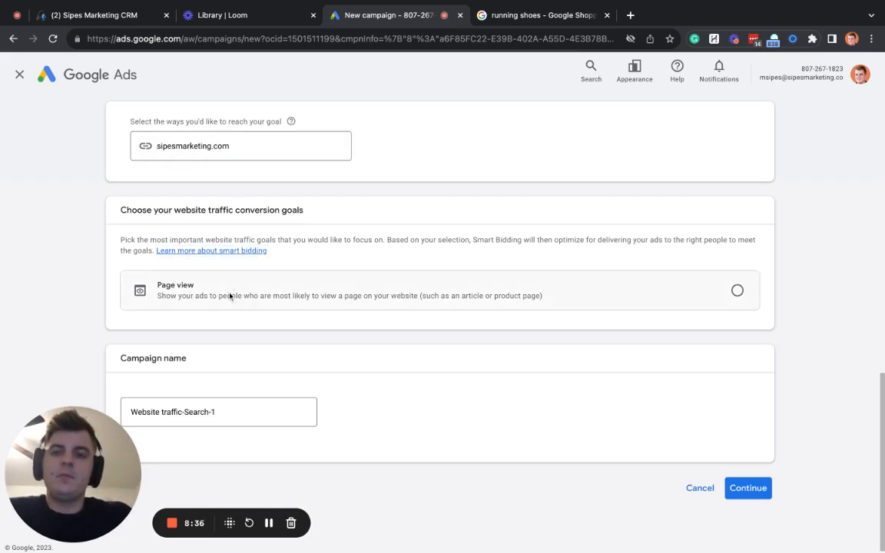
# Step: Select Page view as the website traffic conversion goal for the campaign
pyautogui.click(232, 147)
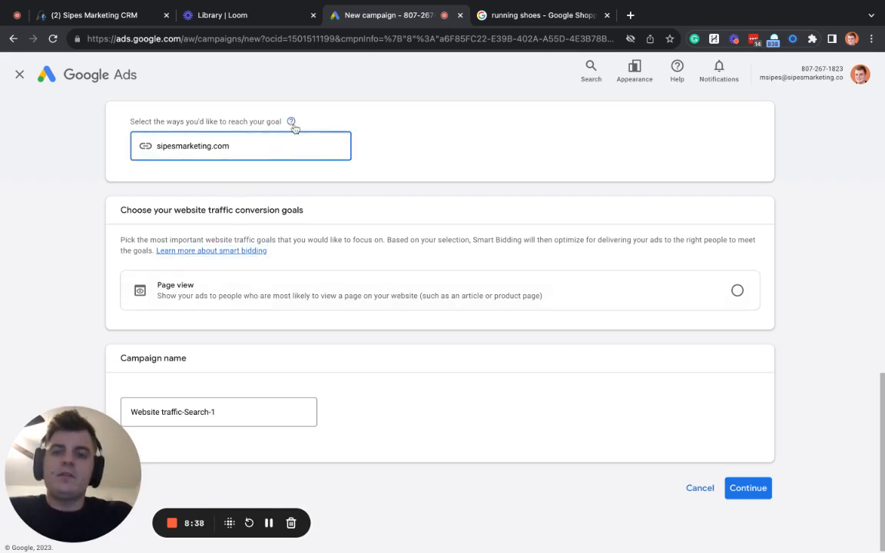
pyautogui.click(293, 125)
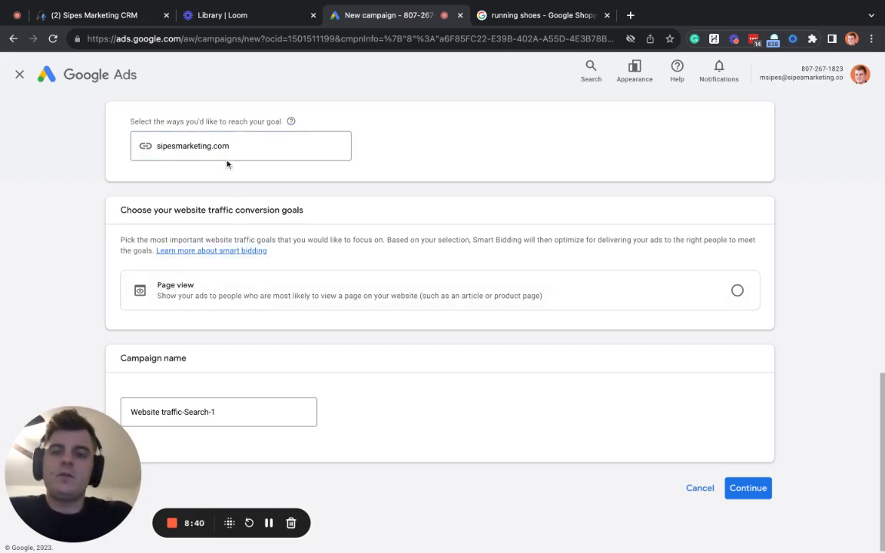
pyautogui.click(201, 151)
pyautogui.moveTo(142, 210); pyautogui.dragTo(286, 210)
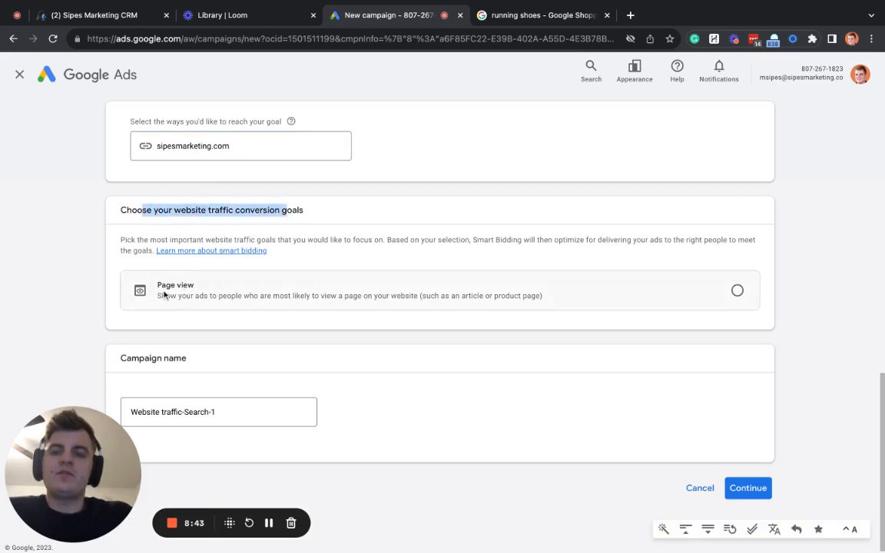
pyautogui.click(737, 290)
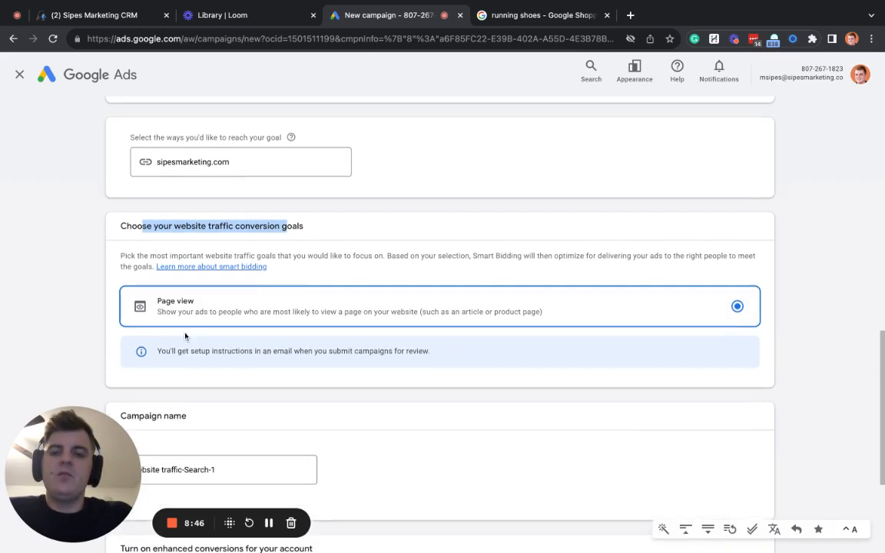
pyautogui.scroll(-2, 190, 332)
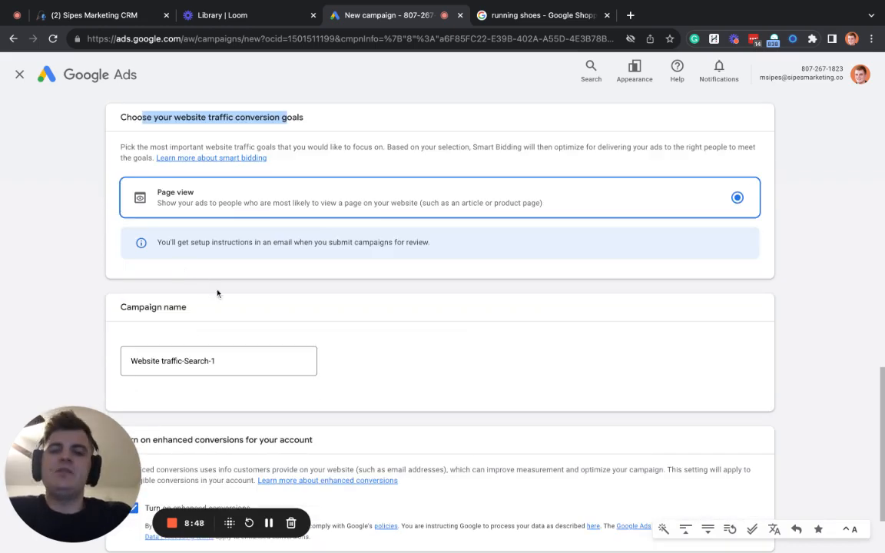
pyautogui.scroll(-1, 252, 232)
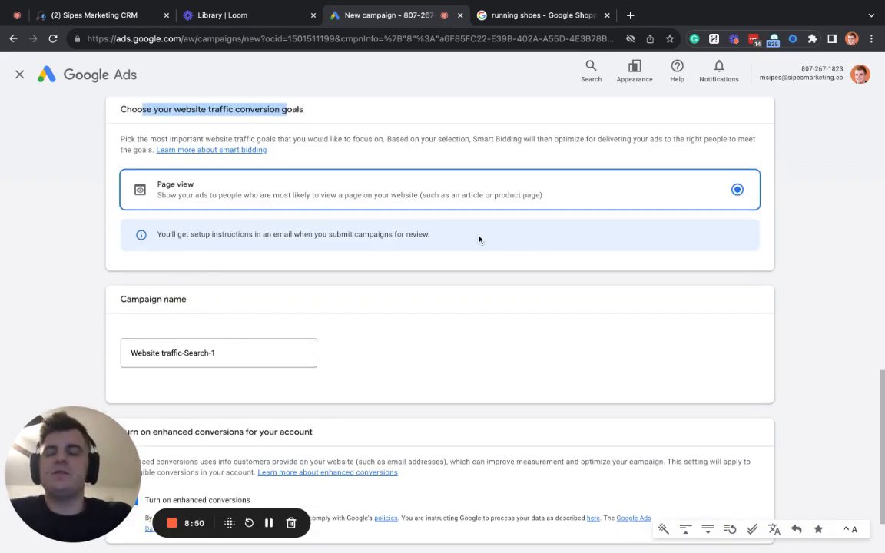
pyautogui.scroll(-2, 384, 330)
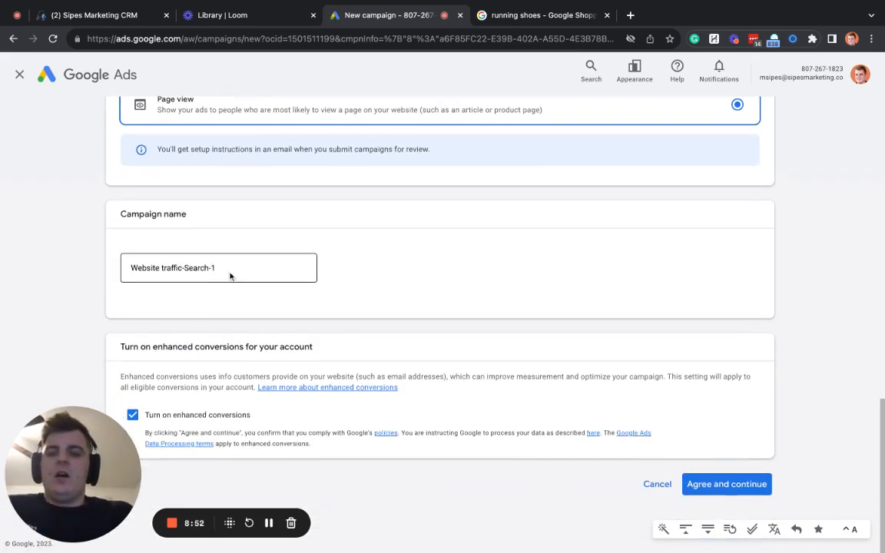
pyautogui.click(248, 268)
pyautogui.tripleClick(249, 267)
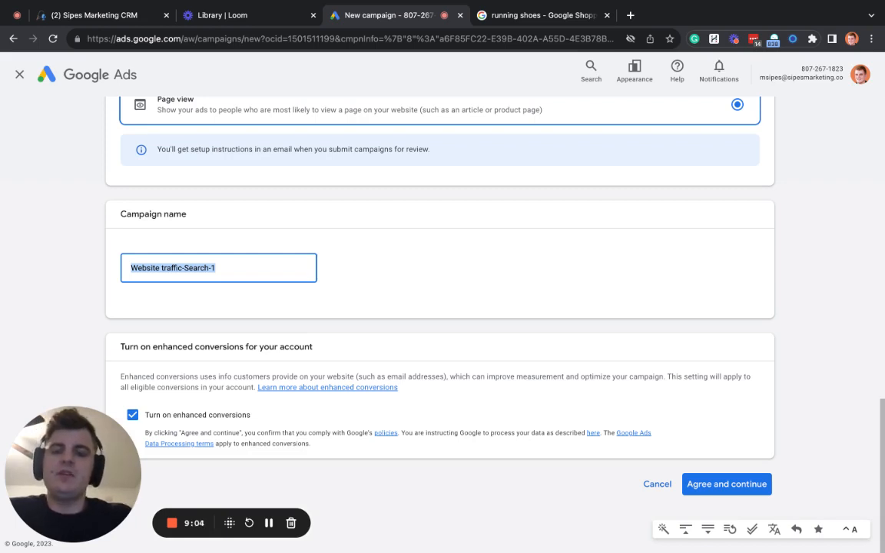
pyautogui.write('WE')
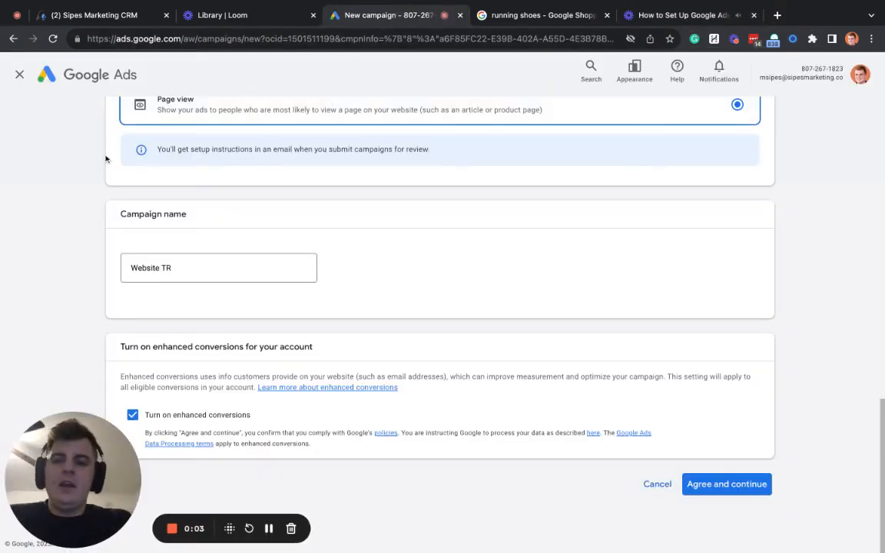
# Step: Replace the campaign name with "Website Visits - Search"
pyautogui.click(197, 266)
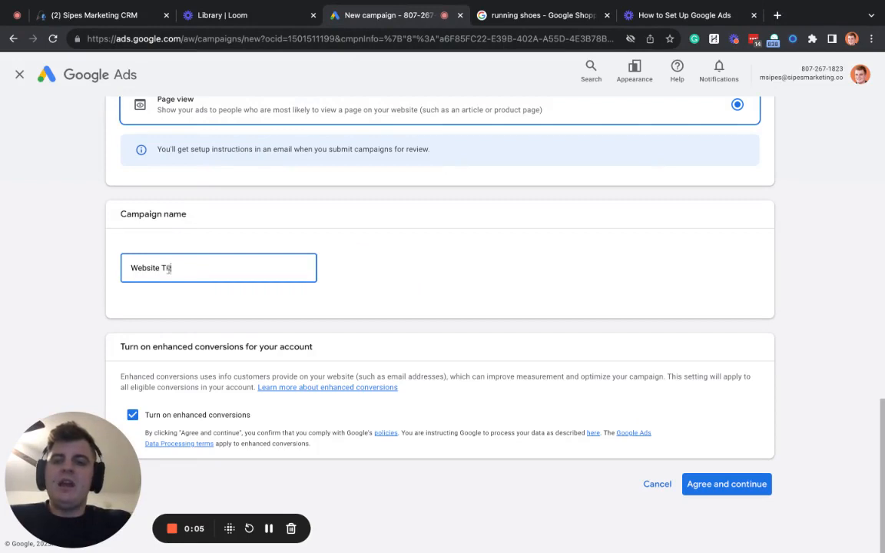
pyautogui.hotkey('shift', 'Left')
pyautogui.hotkey('shift', 'Left')
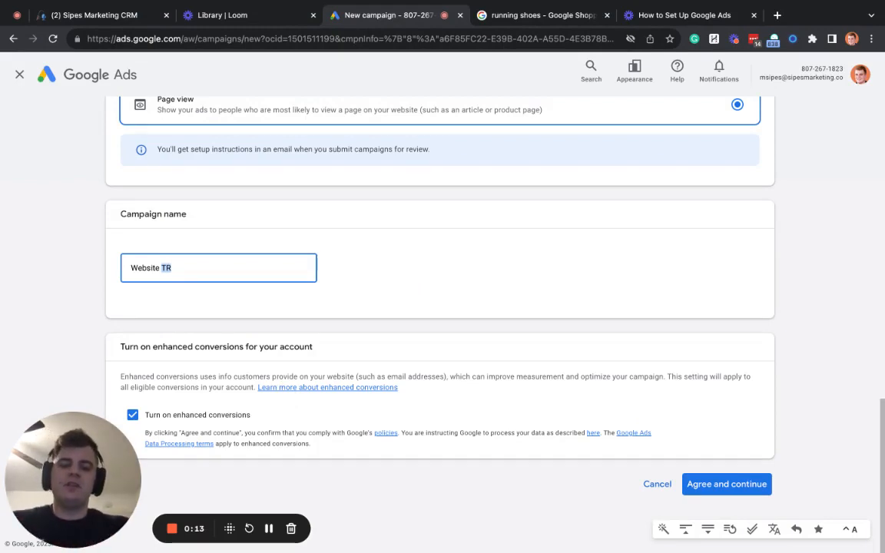
pyautogui.hotkey('ctrl', 'a')
pyautogui.write('WEbsite')
pyautogui.press('BackSpace')
pyautogui.press('BackSpace')
pyautogui.press('BackSpace')
pyautogui.press('BackSpace')
pyautogui.press('BackSpace')
pyautogui.press('BackSpace')
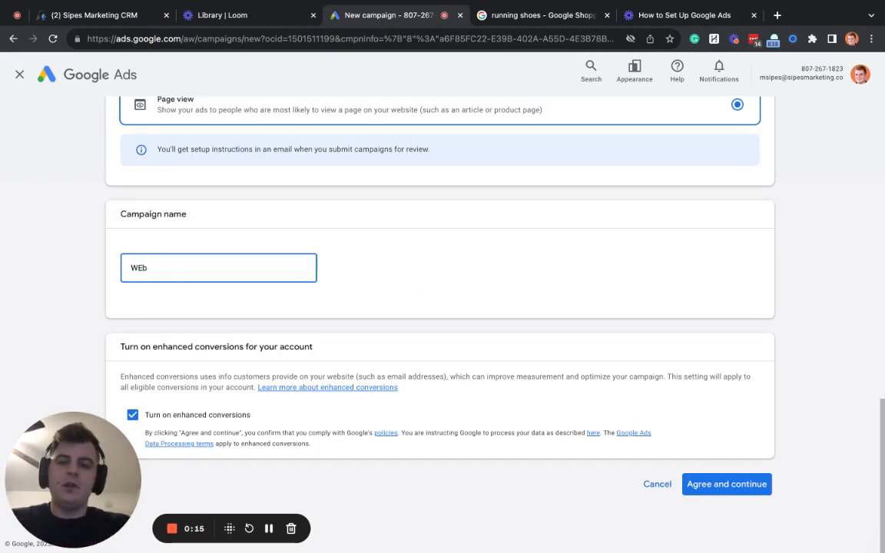
pyautogui.write('ebstie')
pyautogui.press('BackSpace')
pyautogui.press('BackSpace')
pyautogui.press('BackSpace')
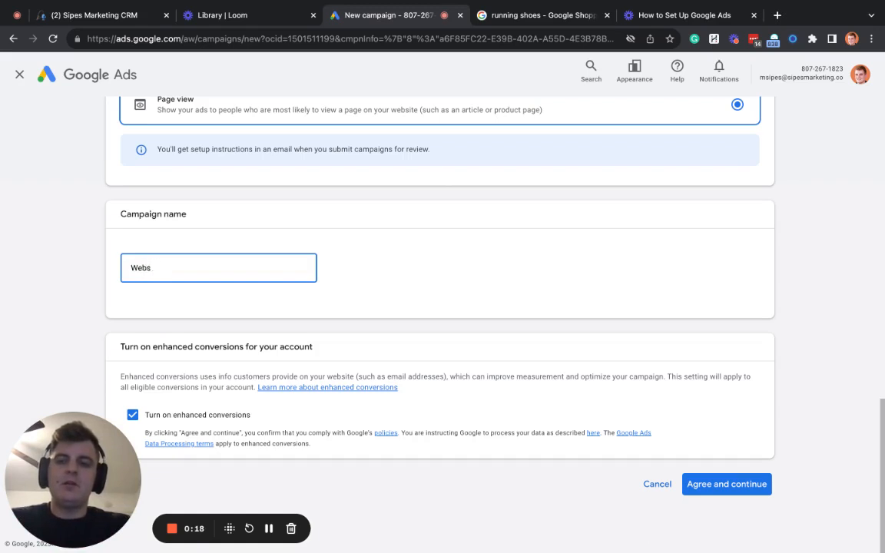
pyautogui.write('ite Vis')
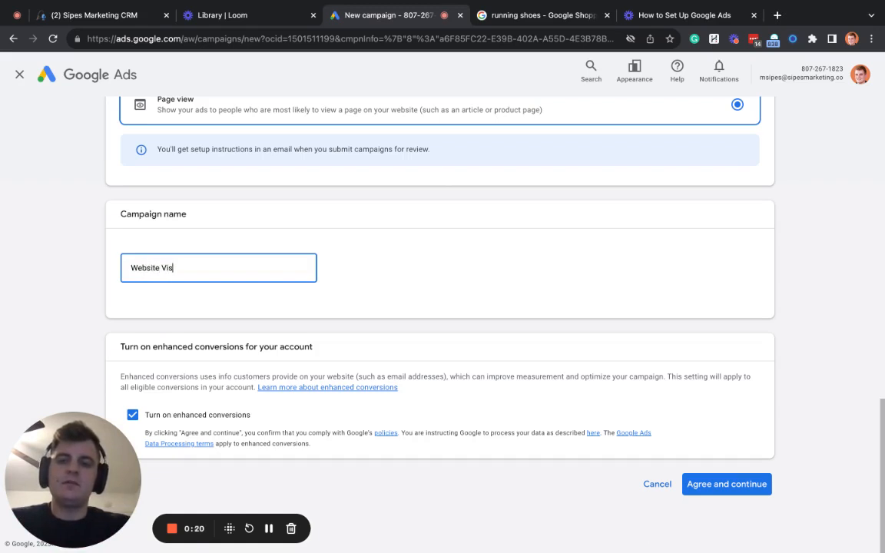
pyautogui.write('its - Search')
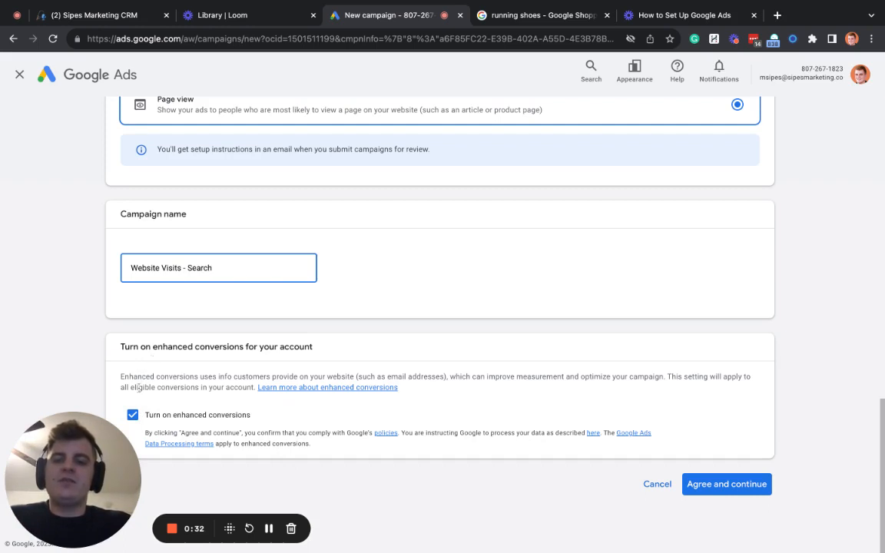
# Step: Turn off enhanced conversions for the account and continue to the campaign's bidding settings
pyautogui.click(132, 422)
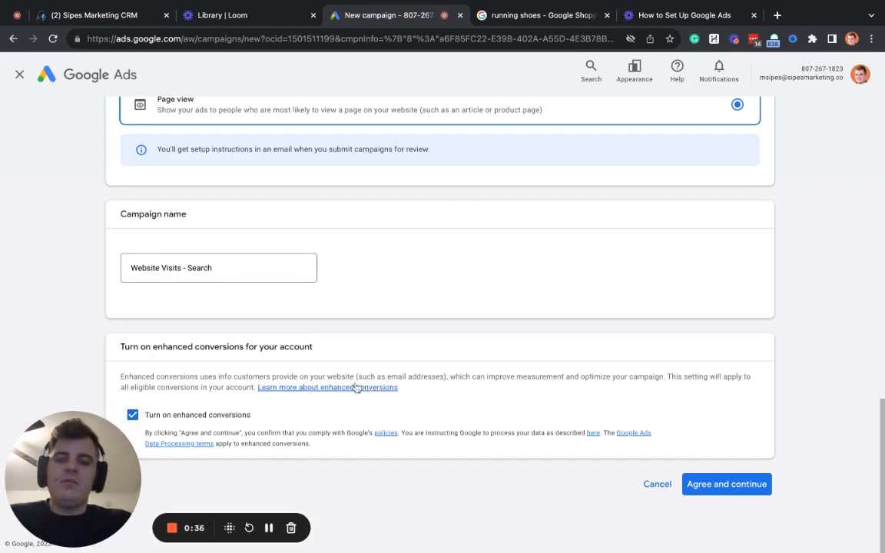
pyautogui.moveTo(248, 376); pyautogui.dragTo(495, 391)
pyautogui.click(462, 413)
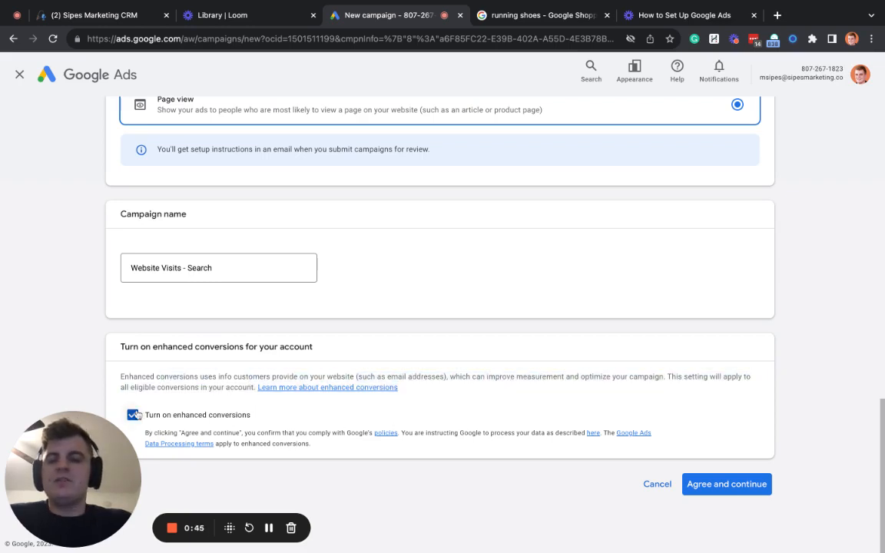
pyautogui.click(192, 415)
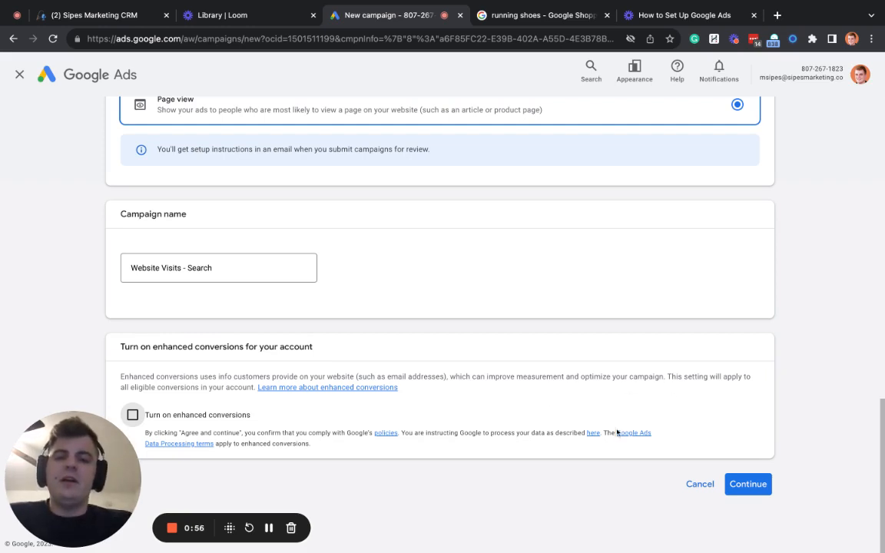
pyautogui.click(756, 493)
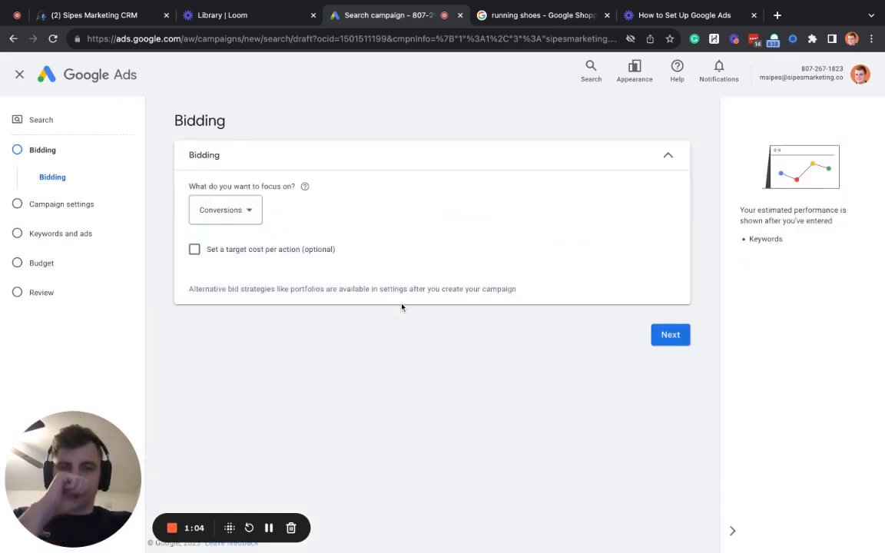
# Step: Set the bidding focus to Clicks, leaving the guide, and enable a maximum cost per click bid limit
pyautogui.click(238, 206)
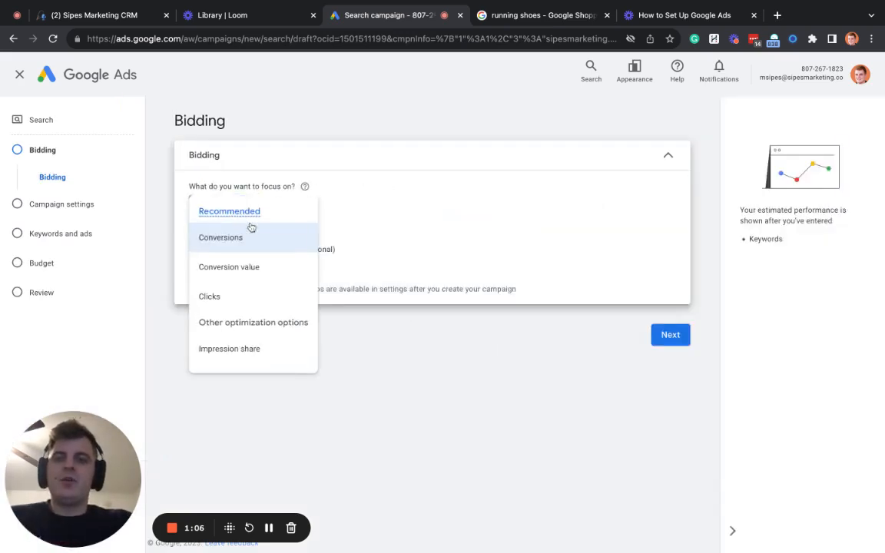
pyautogui.click(597, 266)
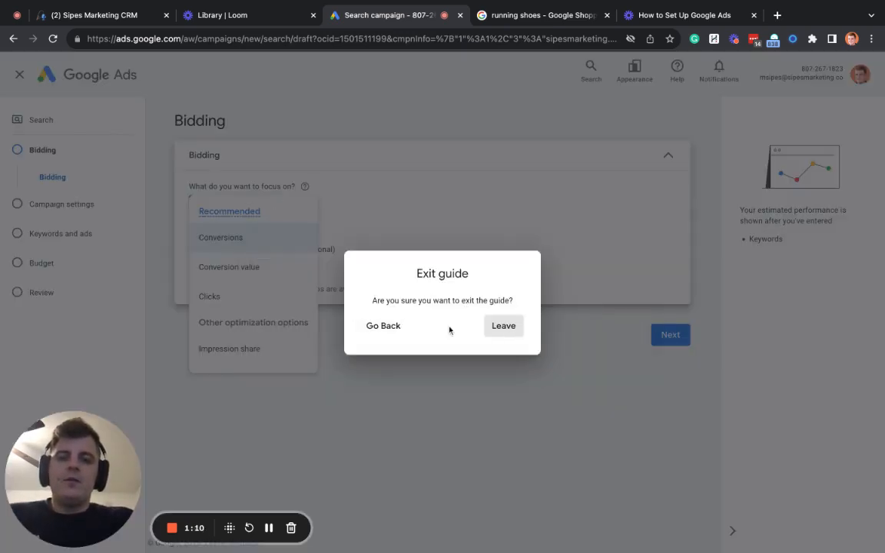
pyautogui.click(503, 326)
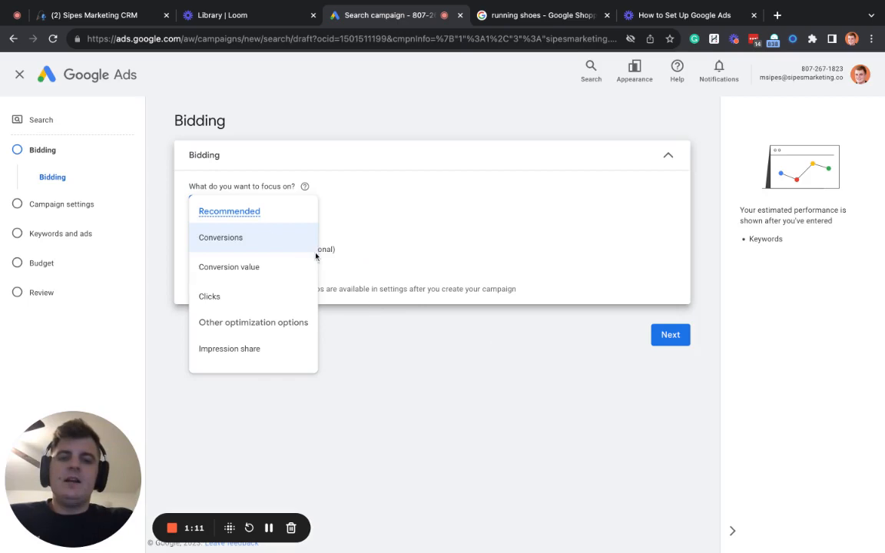
pyautogui.click(234, 299)
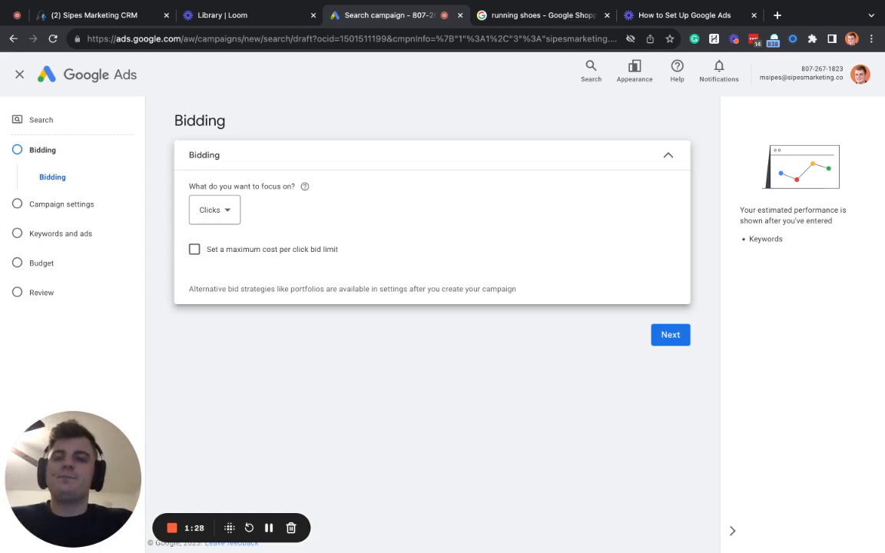
pyautogui.click(194, 249)
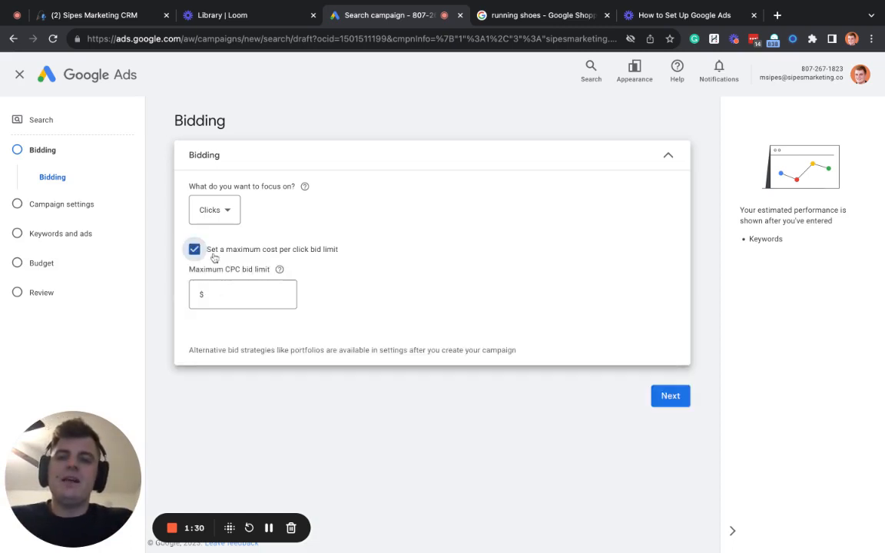
pyautogui.click(249, 291)
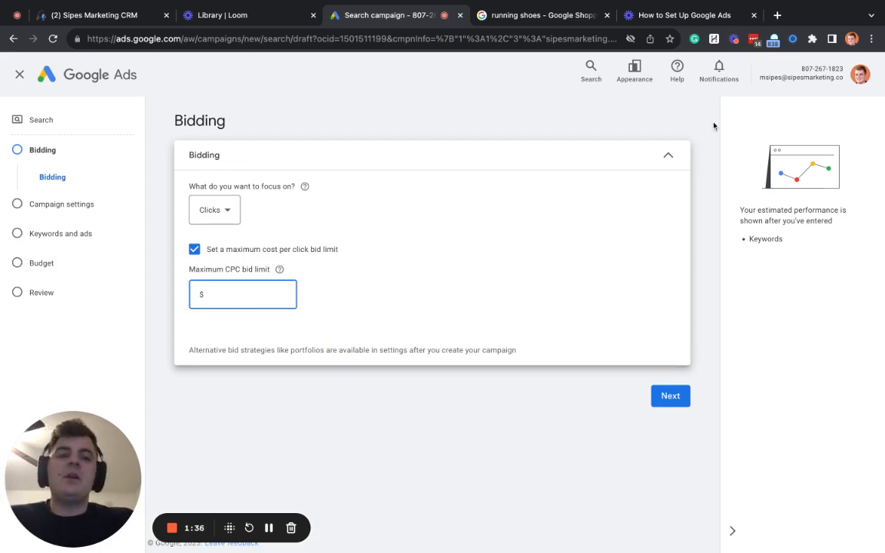
# Step: Search the web for "google keyword planner" in a new tab and open Keyword Planner from the Google Ads page
pyautogui.press('super+t')
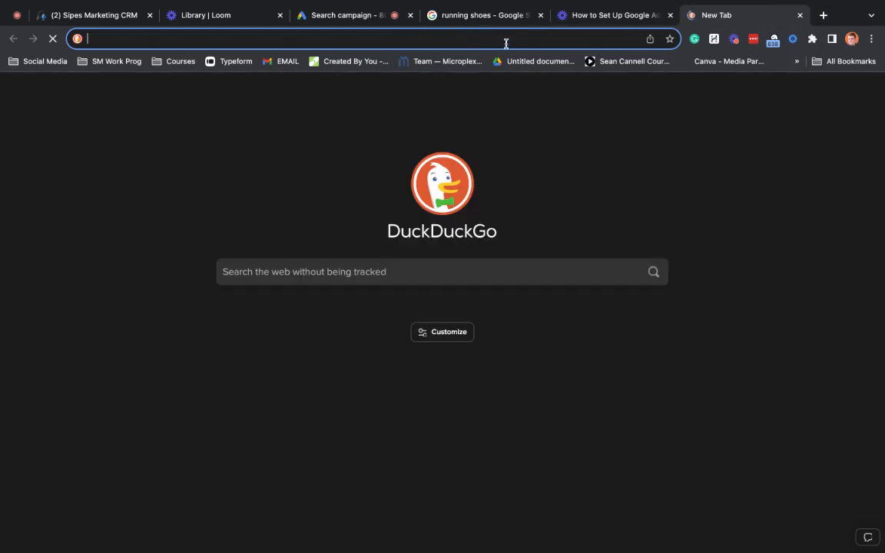
pyautogui.write('google keyword')
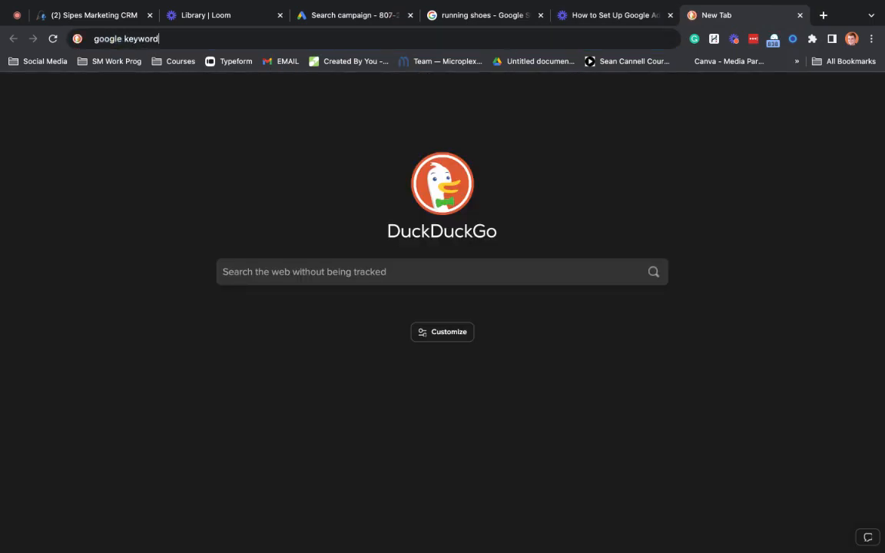
pyautogui.write(' planner')
pyautogui.press('Return')
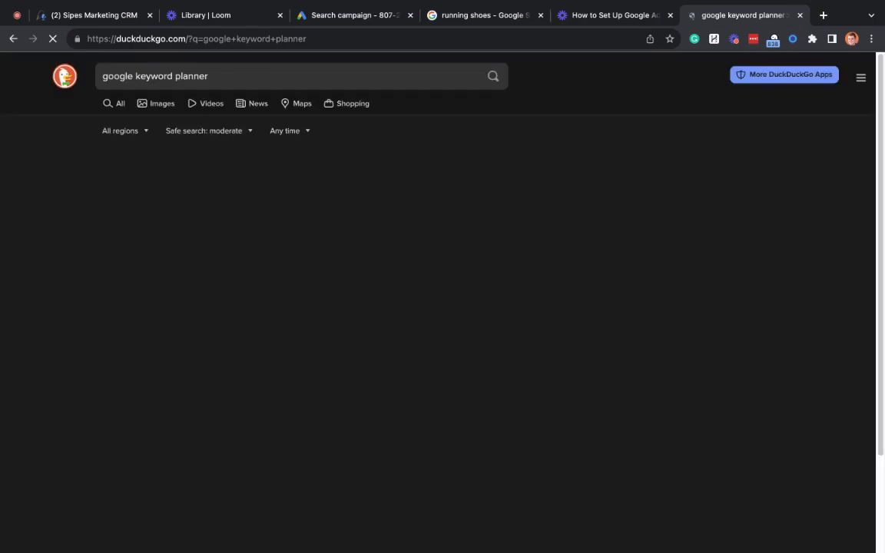
pyautogui.scroll(-5, 242, 363)
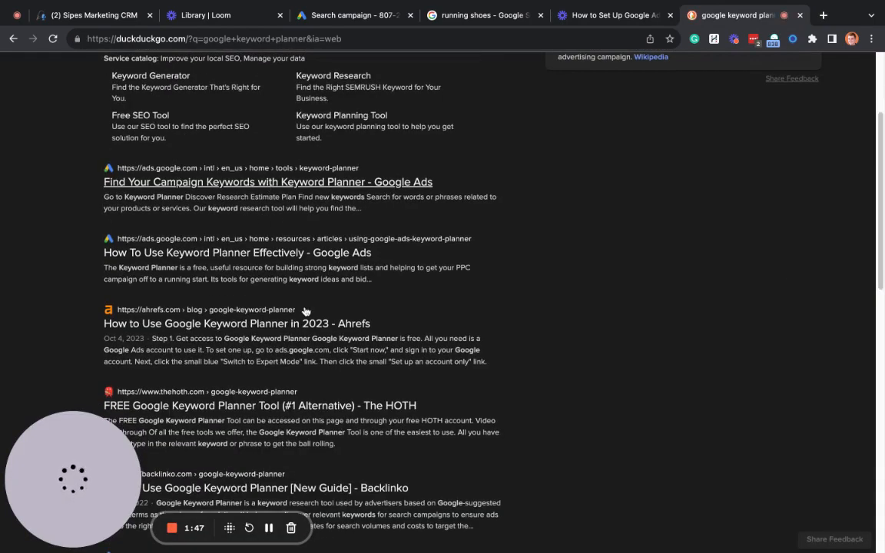
pyautogui.click(232, 180)
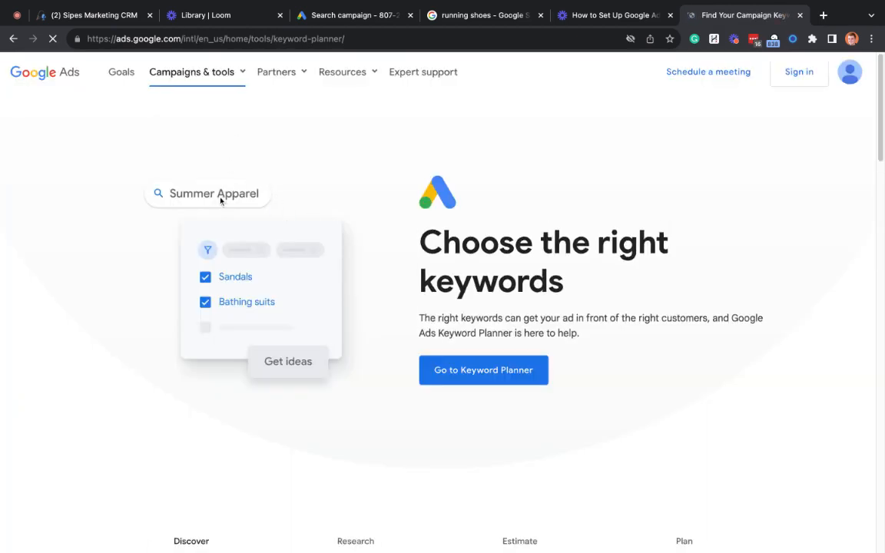
pyautogui.click(494, 381)
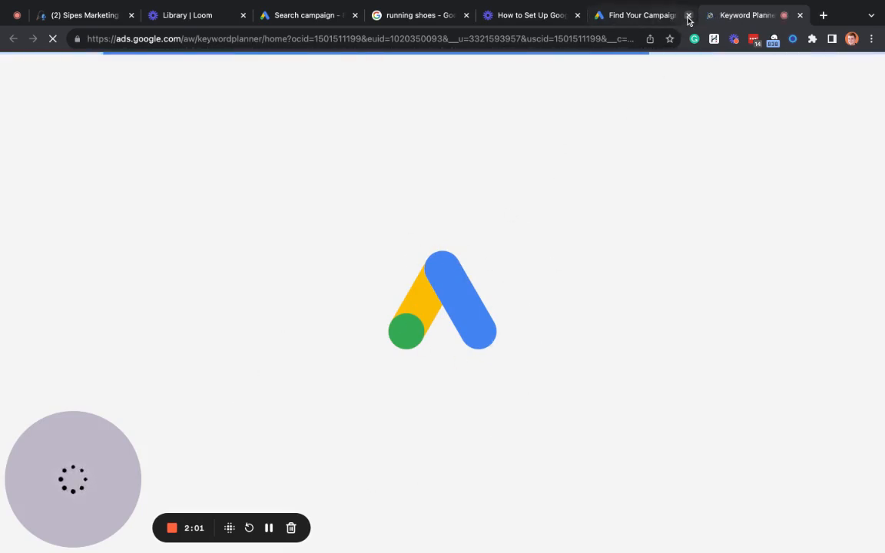
# Step: Close the Keyword Planner landing page, dismiss the planner's introductory pop-ups and open Get search volume and forecasts
pyautogui.click(634, 18)
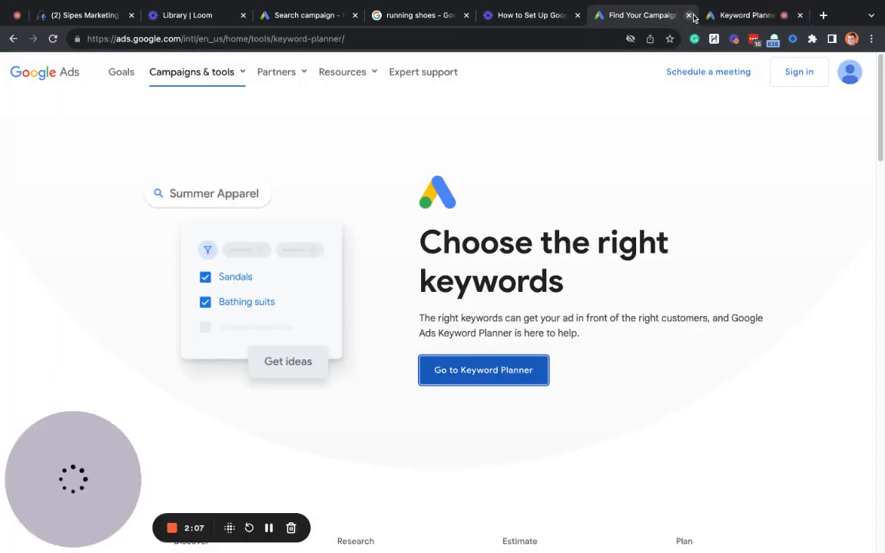
pyautogui.click(688, 16)
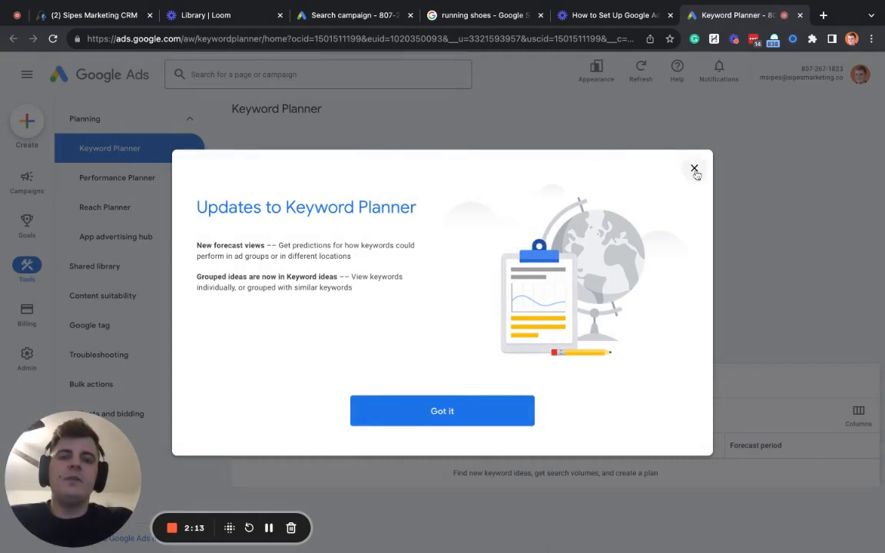
pyautogui.click(692, 169)
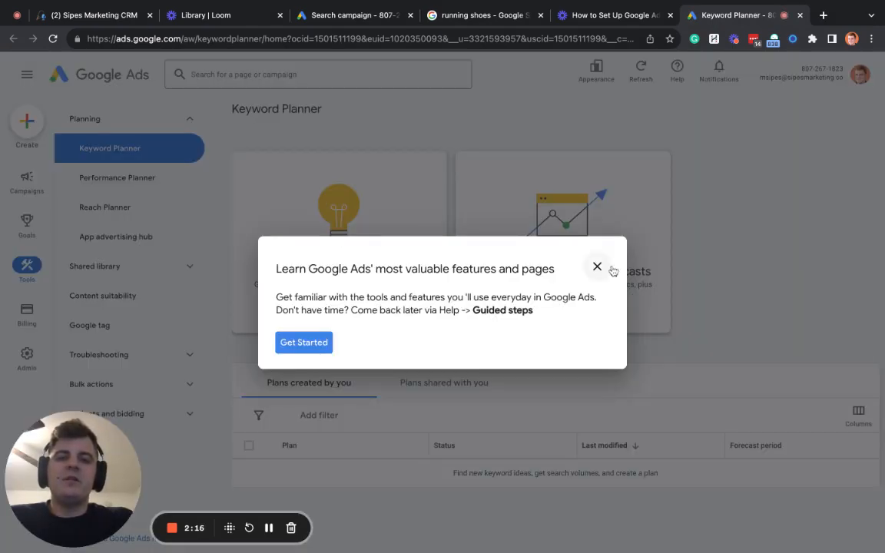
pyautogui.click(598, 268)
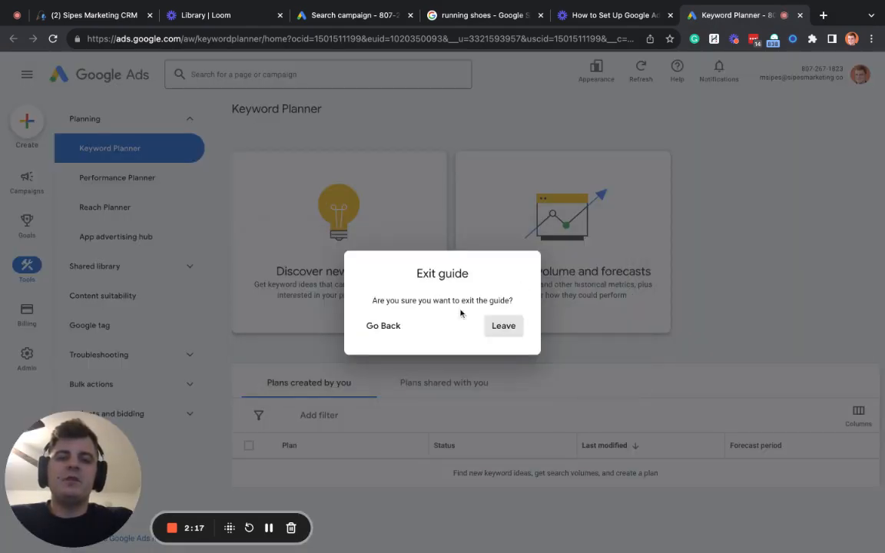
pyautogui.click(503, 324)
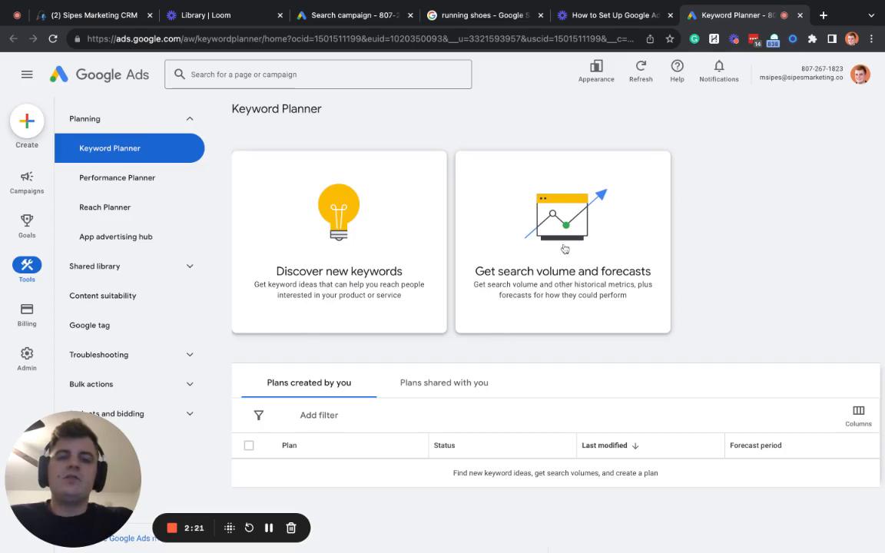
pyautogui.click(536, 235)
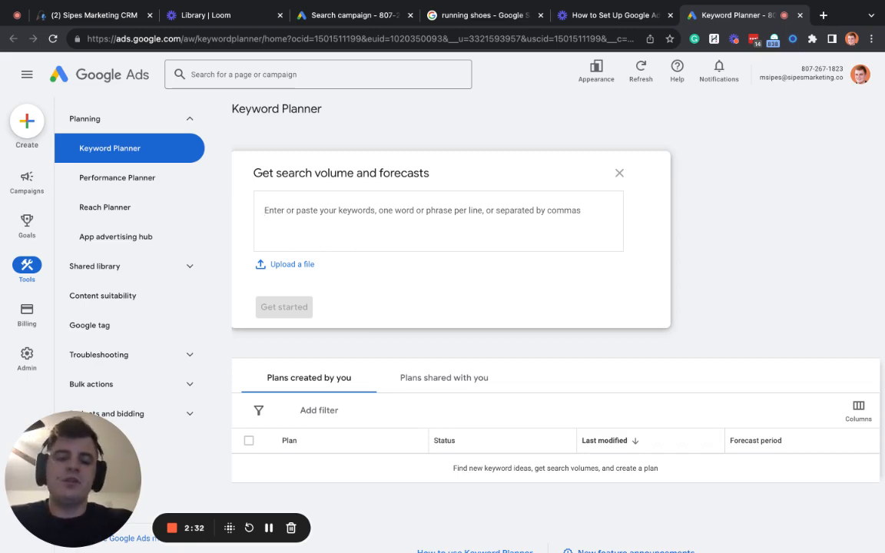
pyautogui.write('Marketing')
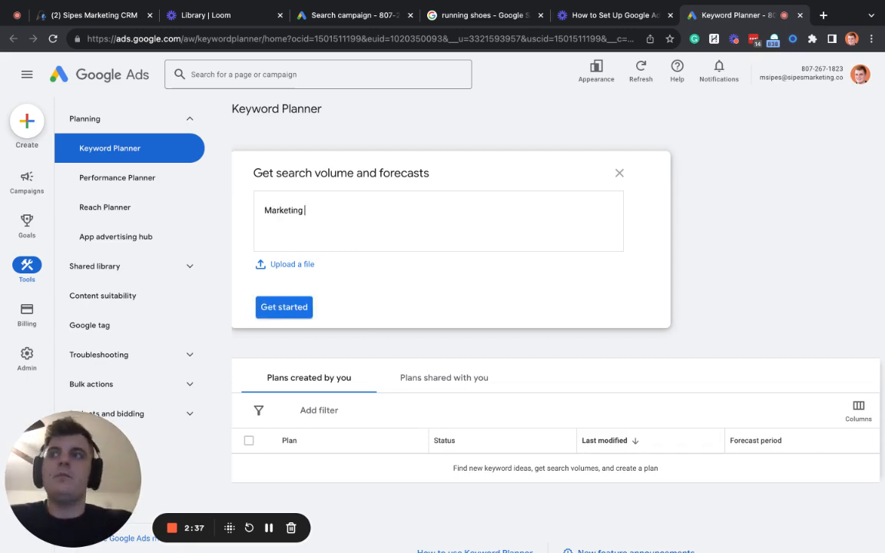
pyautogui.hotkey('ctrl', 'a')
pyautogui.write('G')
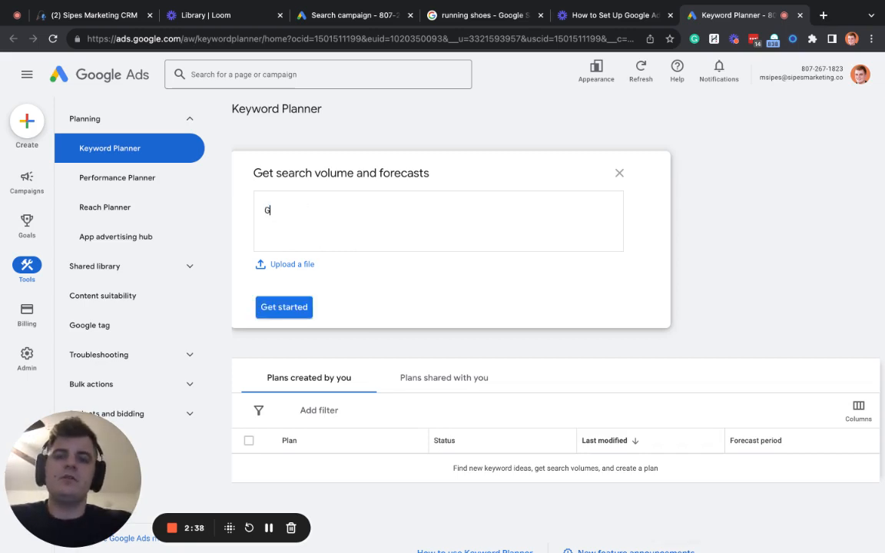
pyautogui.write('oo')
pyautogui.press('BackSpace')
pyautogui.press('BackSpace')
pyautogui.press('BackSpace')
# Step: Get search volume and forecasts for the keyword "Marketing Agencies in CT"
pyautogui.write('Ma')
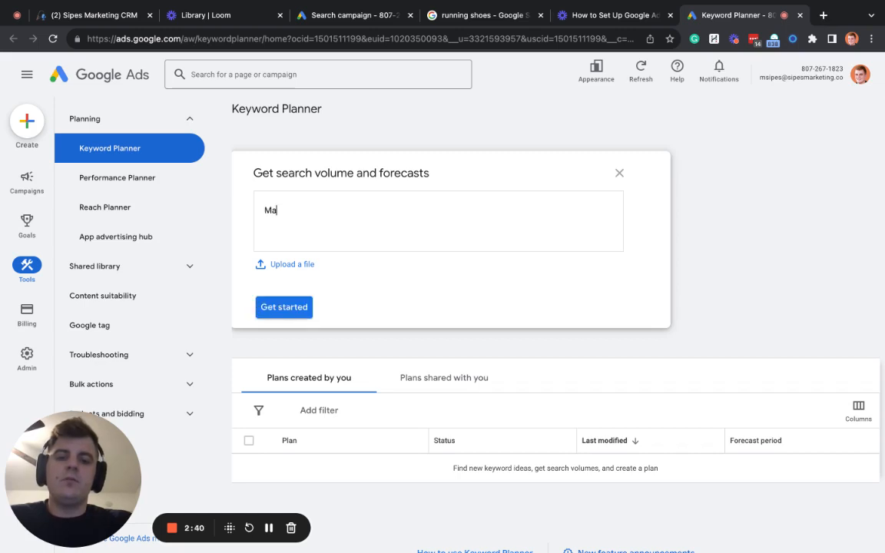
pyautogui.write('rketing ')
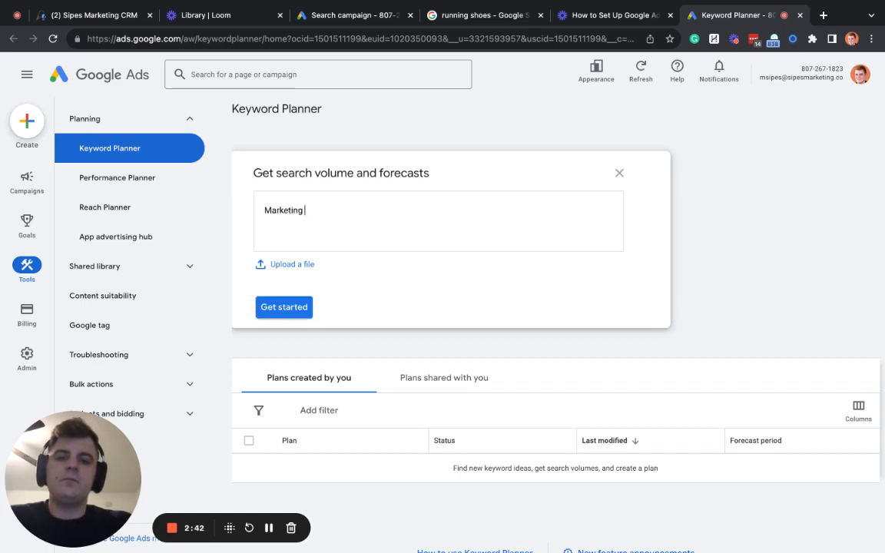
pyautogui.write('a')
pyautogui.press('BackSpace')
pyautogui.write('Agenc')
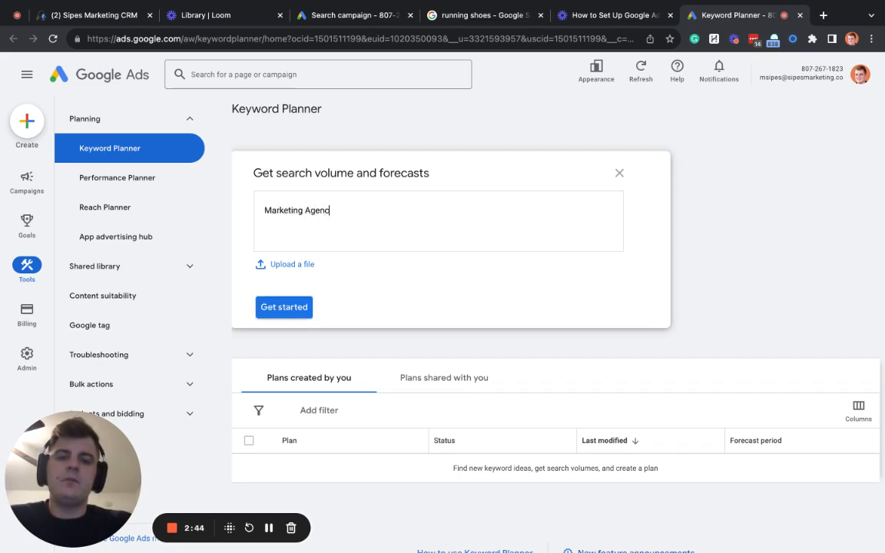
pyautogui.write('ies')
pyautogui.press('BackSpace')
pyautogui.write('es in CT')
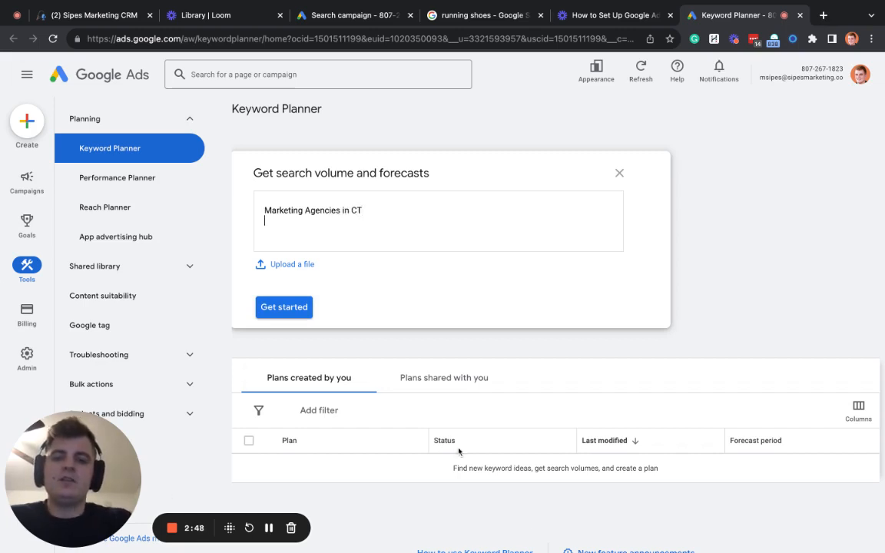
pyautogui.click(266, 300)
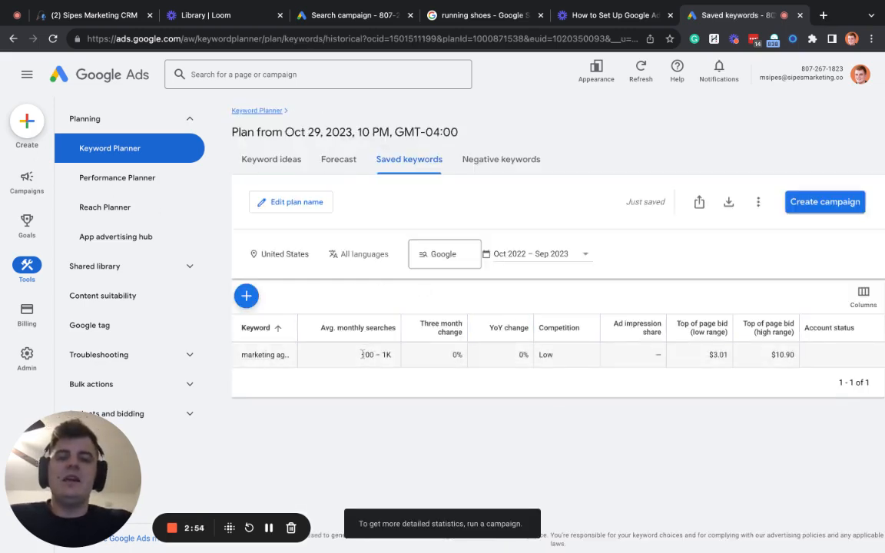
# Step: Widen the Keyword column to show the full keyword and check its average monthly searches
pyautogui.moveTo(260, 358)
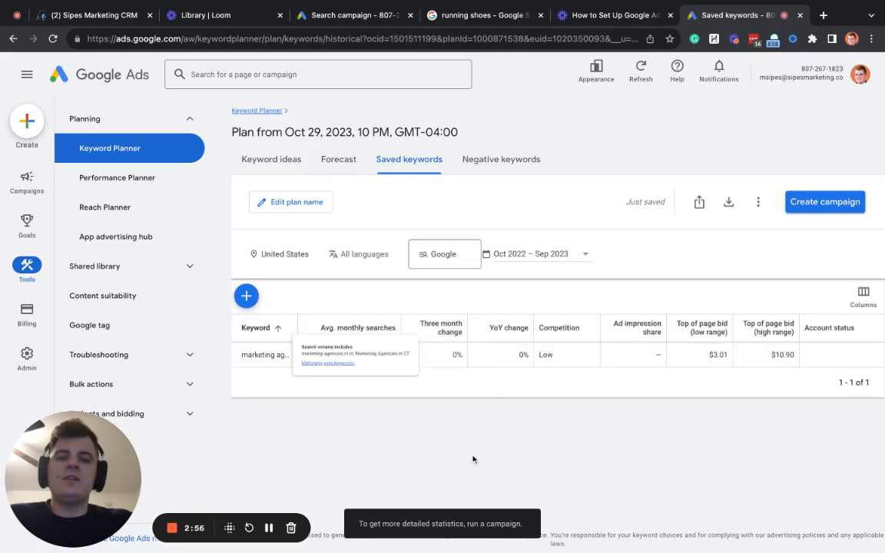
pyautogui.moveTo(301, 330); pyautogui.dragTo(342, 329)
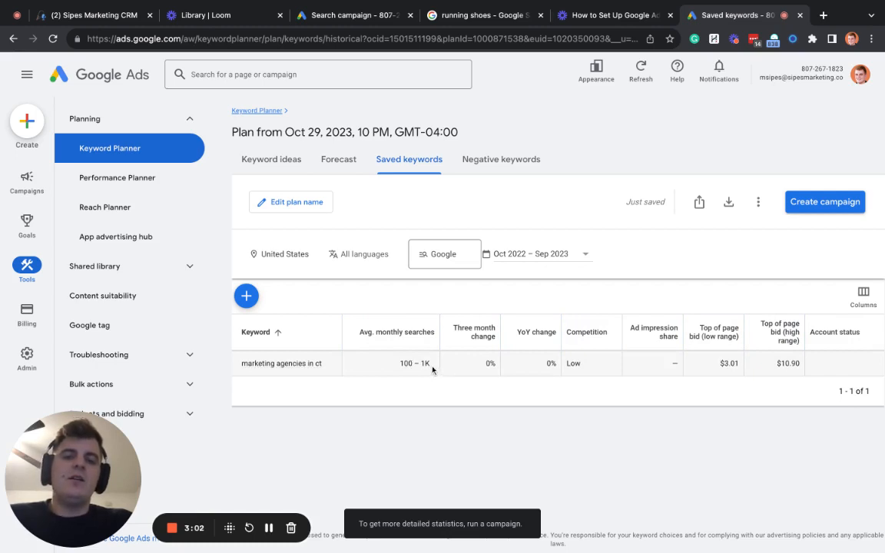
pyautogui.moveTo(403, 368); pyautogui.dragTo(428, 363)
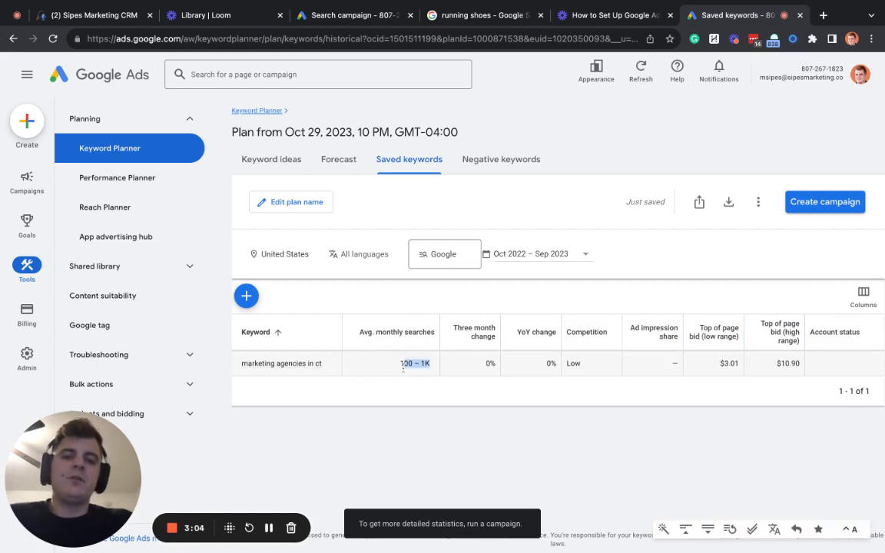
pyautogui.click(443, 374)
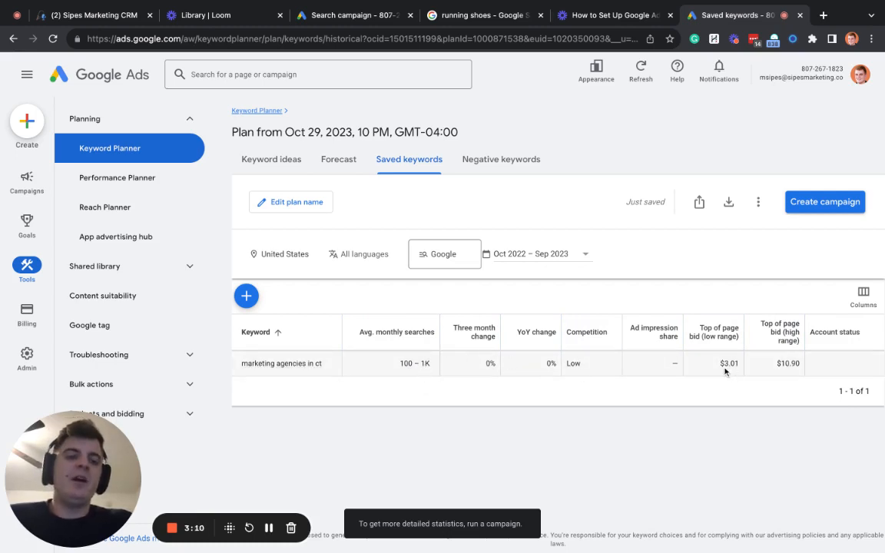
# Step: Examine the keyword's low-range and high-range top of page bids
pyautogui.moveTo(714, 331)
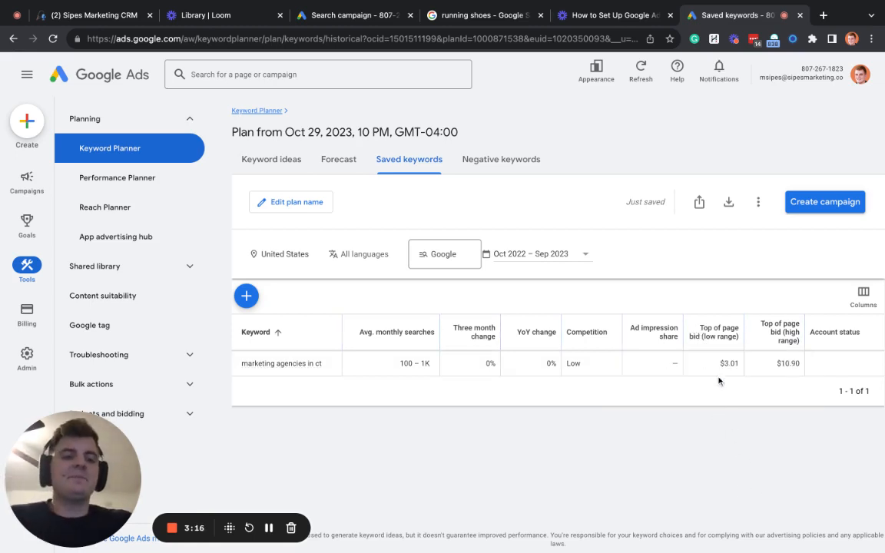
pyautogui.moveTo(720, 364); pyautogui.dragTo(739, 364)
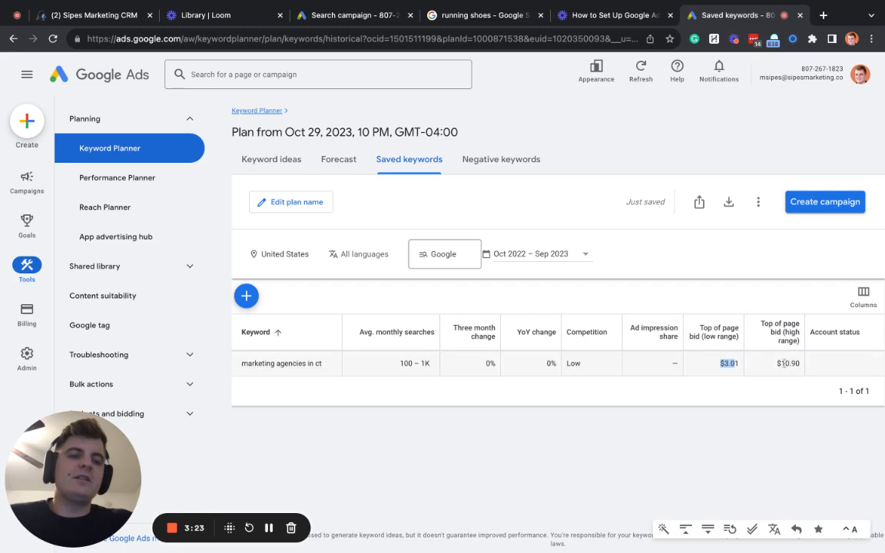
pyautogui.moveTo(802, 363); pyautogui.dragTo(771, 366)
pyautogui.click(722, 453)
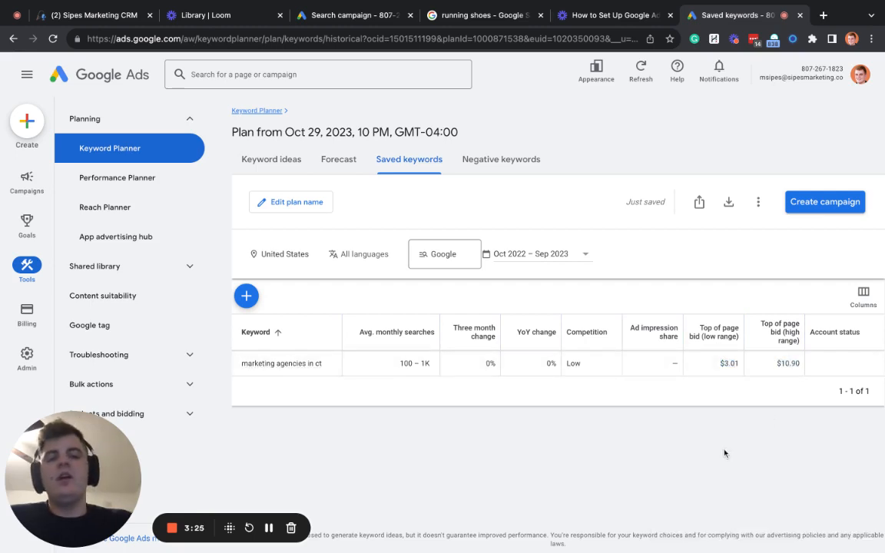
pyautogui.moveTo(773, 365); pyautogui.dragTo(795, 365)
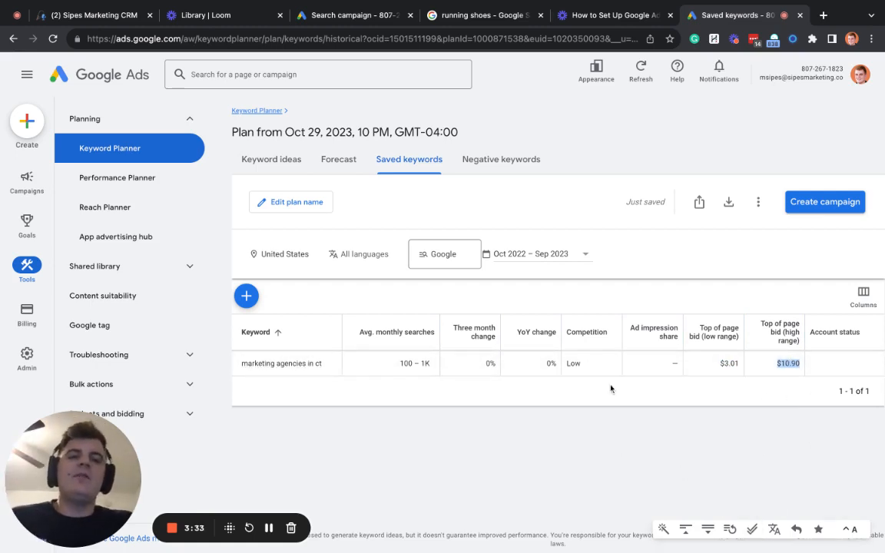
pyautogui.click(779, 367)
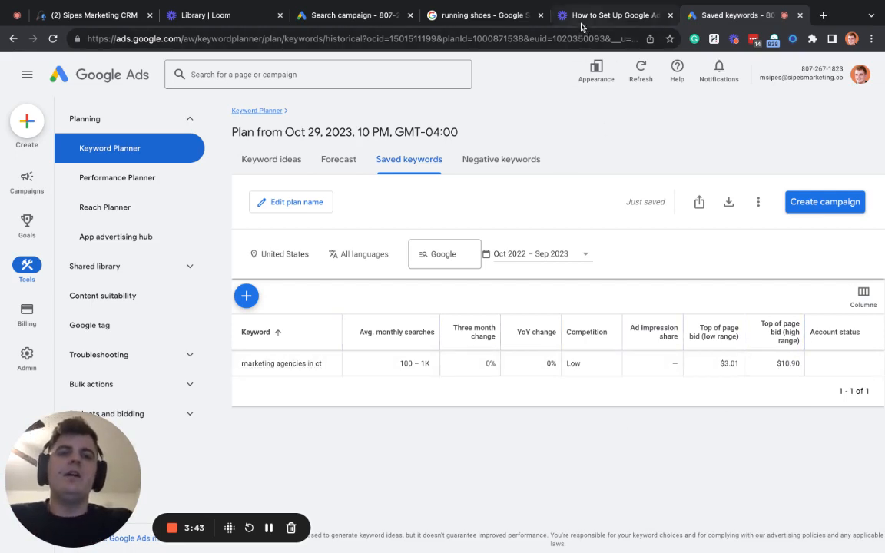
# Step: Return to the search campaign draft, set the maximum CPC bid limit to $20 and continue to the campaign settings
pyautogui.click(326, 17)
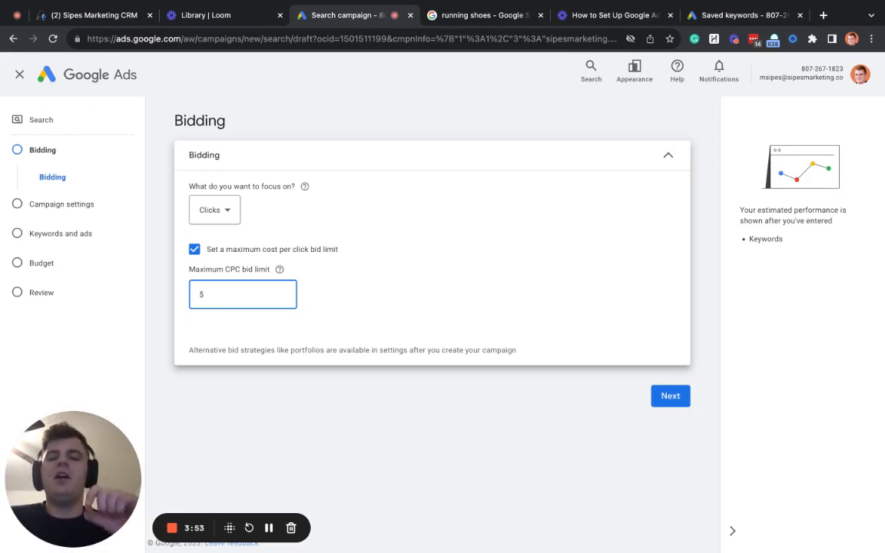
pyautogui.write('20')
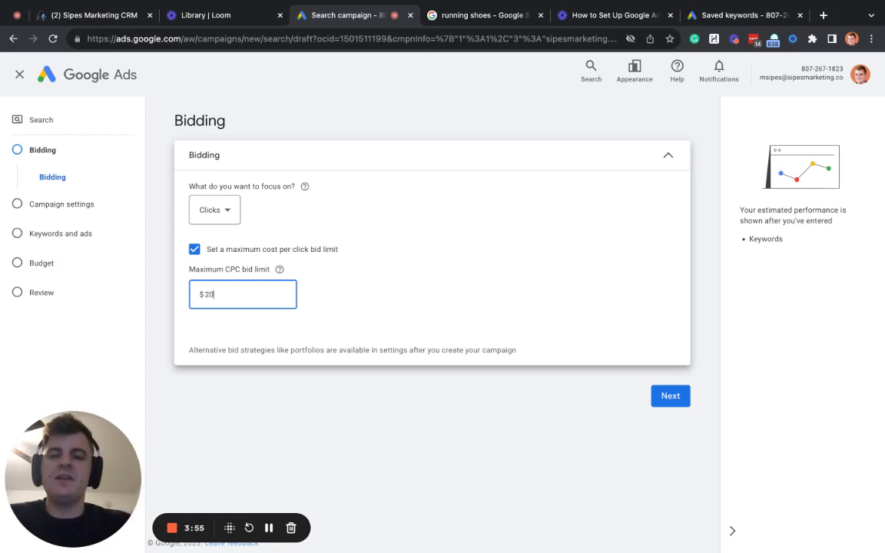
pyautogui.click(665, 393)
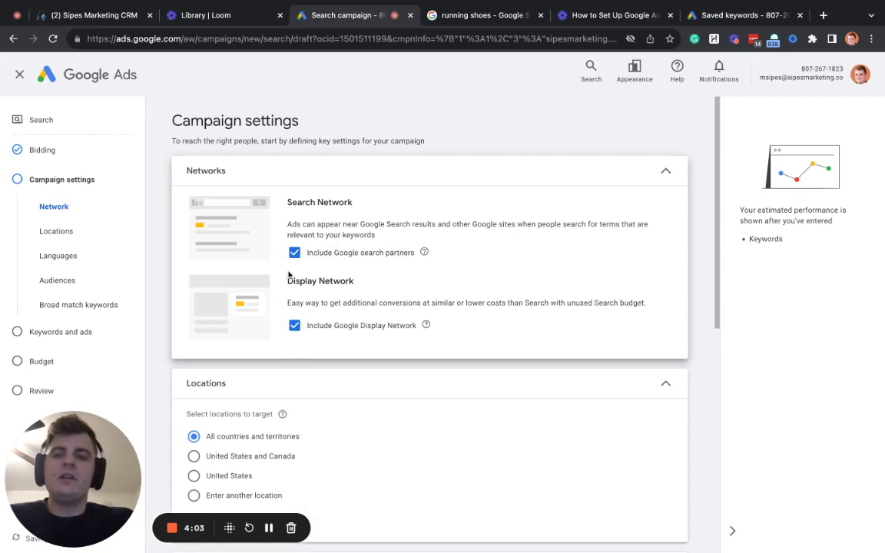
# Step: Exclude Google search partners and the Google Display Network from the campaign's networks
pyautogui.click(295, 259)
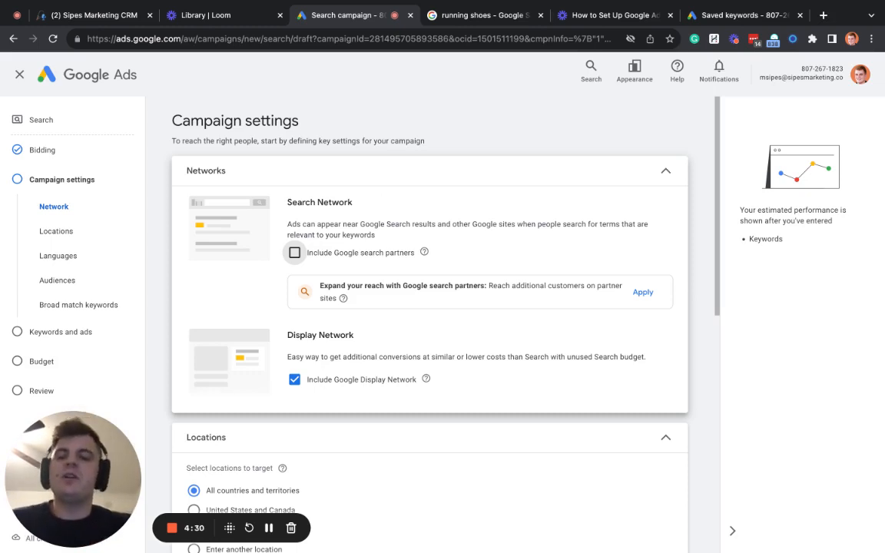
pyautogui.click(294, 380)
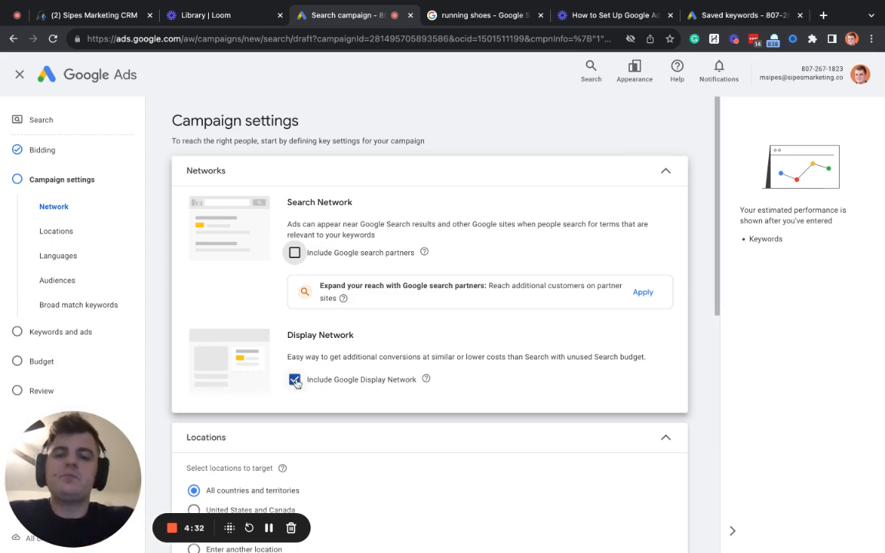
pyautogui.moveTo(296, 335); pyautogui.dragTo(647, 358)
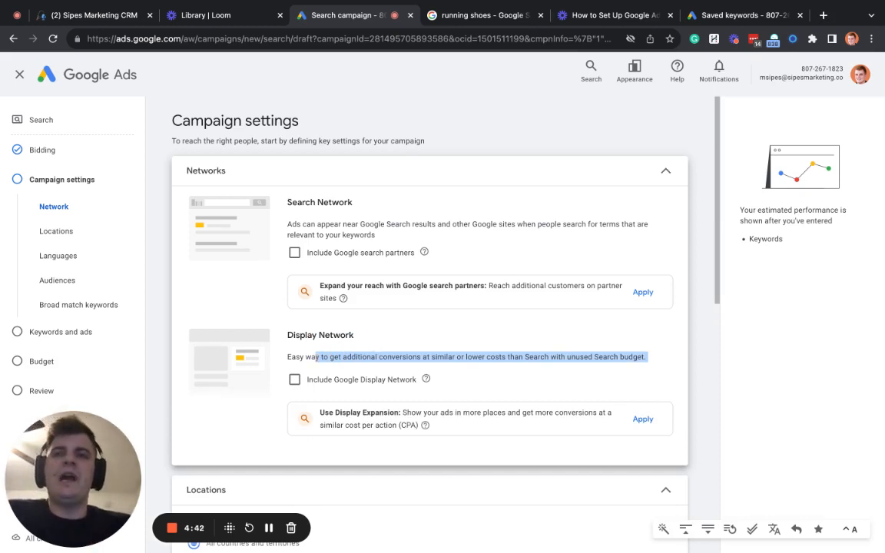
# Step: Target the campaign to the United States and Canada and show the additional location options
pyautogui.scroll(-4, 222, 311)
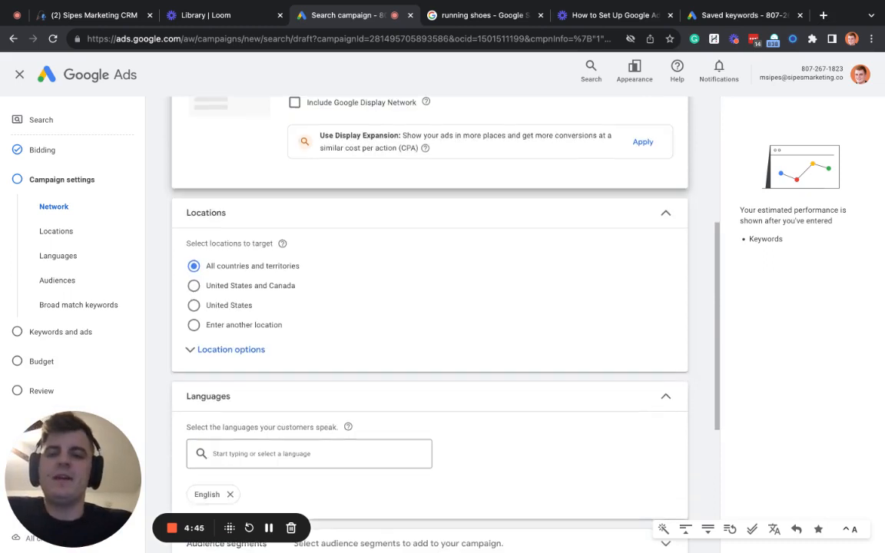
pyautogui.click(195, 286)
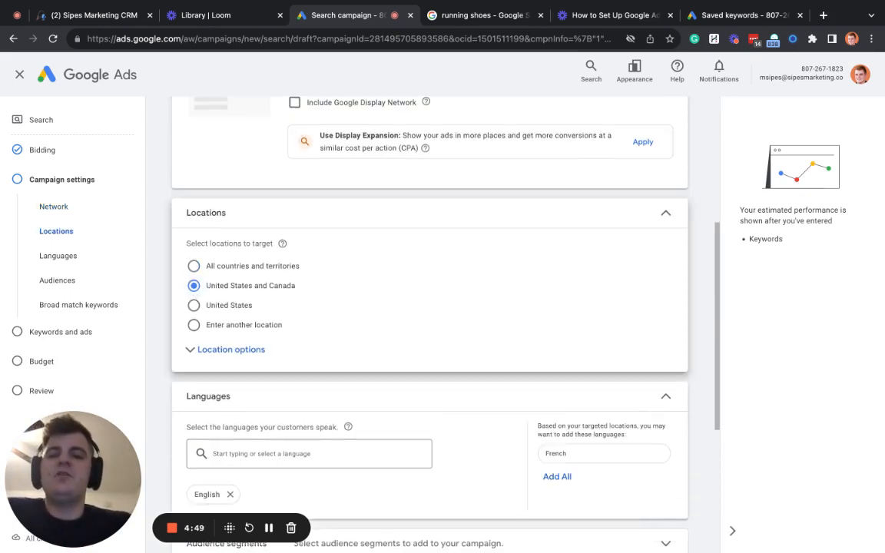
pyautogui.scroll(-1, 269, 289)
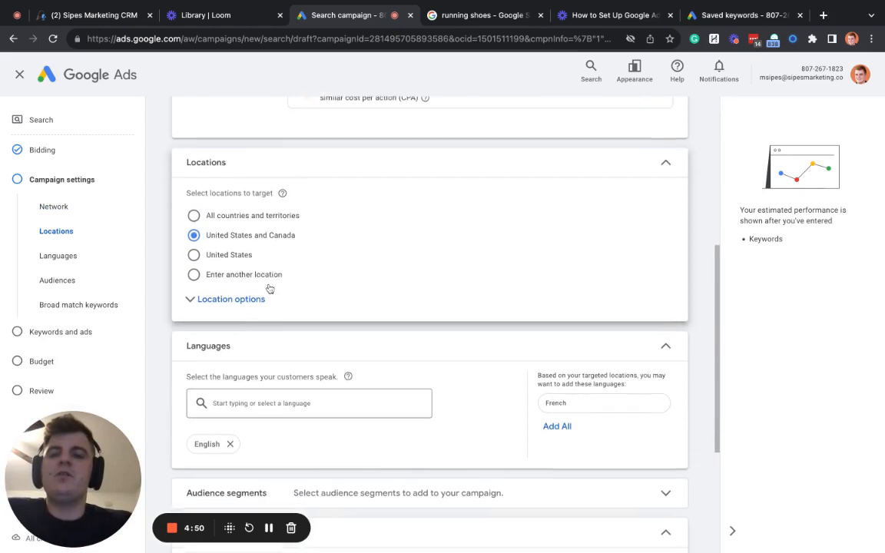
pyautogui.click(212, 297)
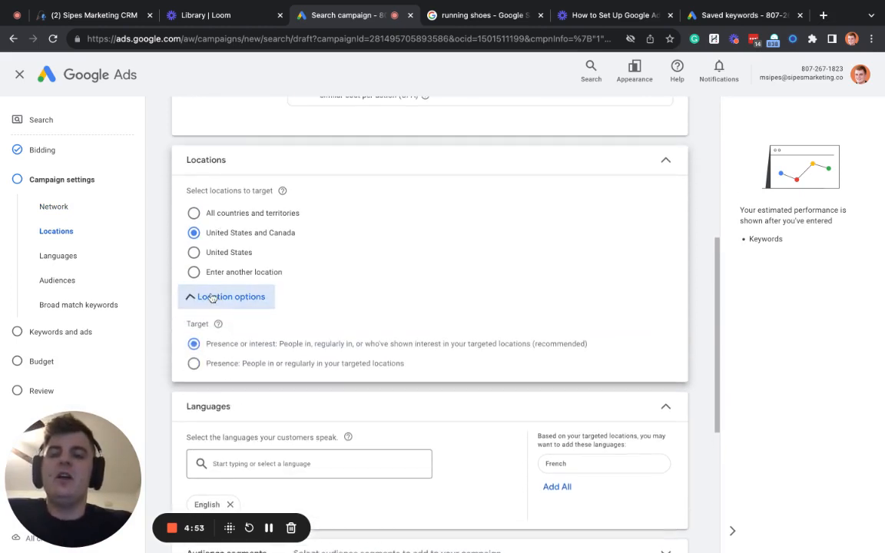
# Step: Switch to custom location entry and view the bulk location form without adding any locations
pyautogui.click(210, 272)
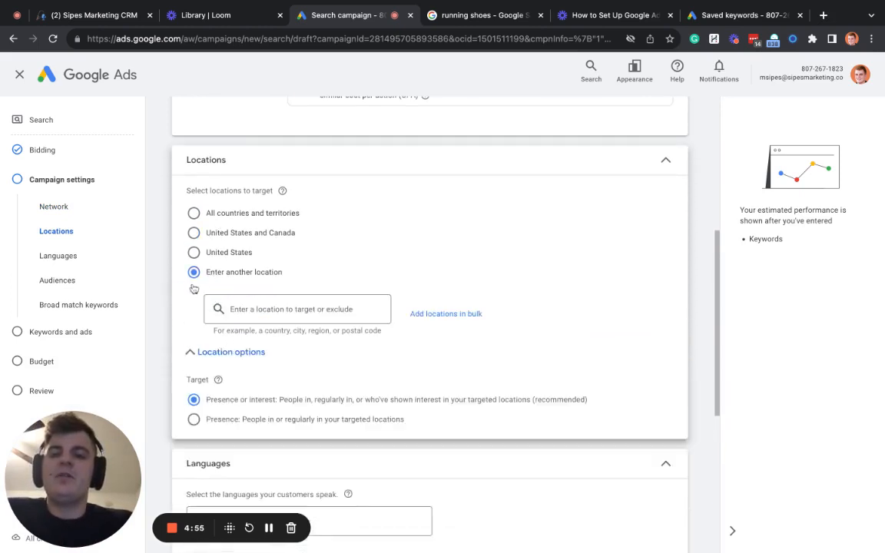
pyautogui.click(448, 315)
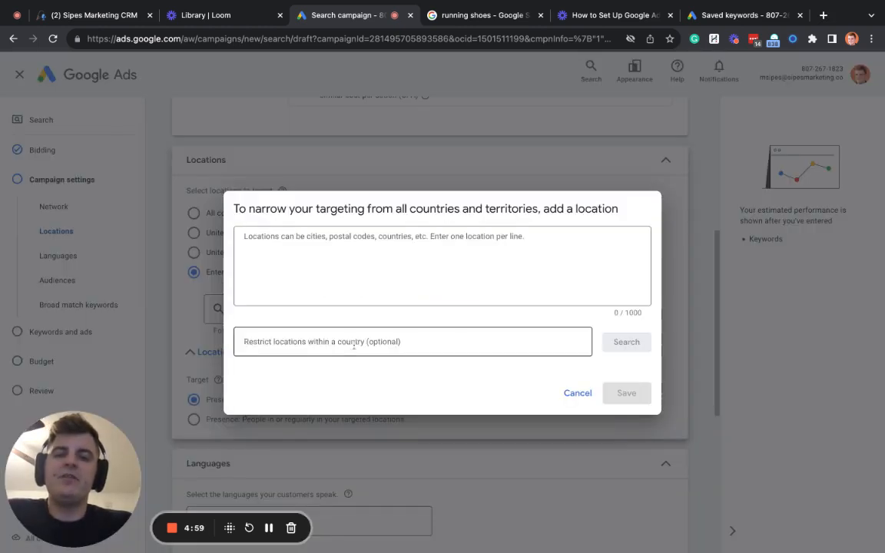
pyautogui.click(399, 254)
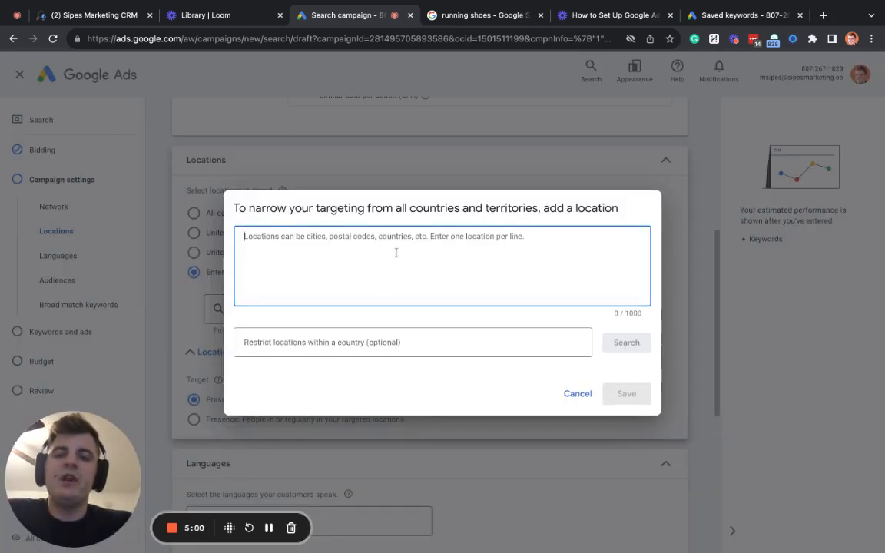
pyautogui.click(577, 394)
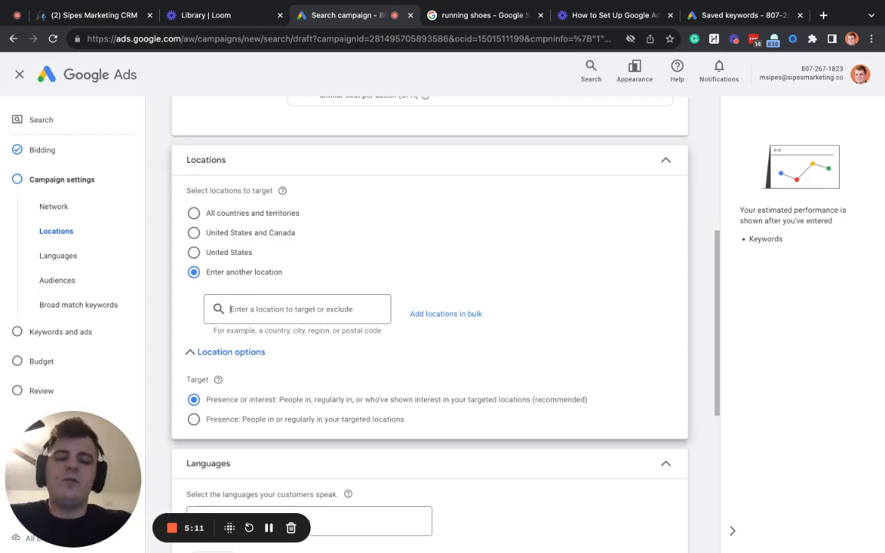
# Step: Search the custom locations for "europe" and remove the excluded French Guiana region
pyautogui.write('euro')
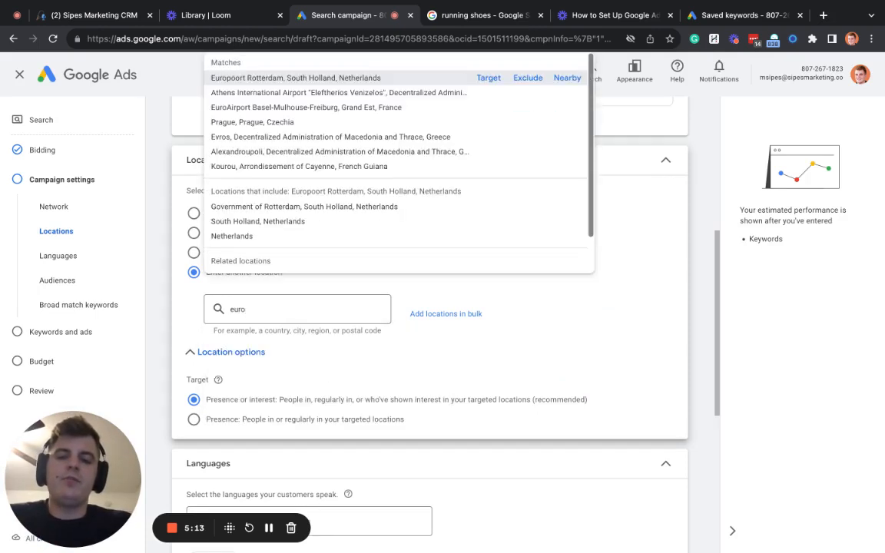
pyautogui.write('pe')
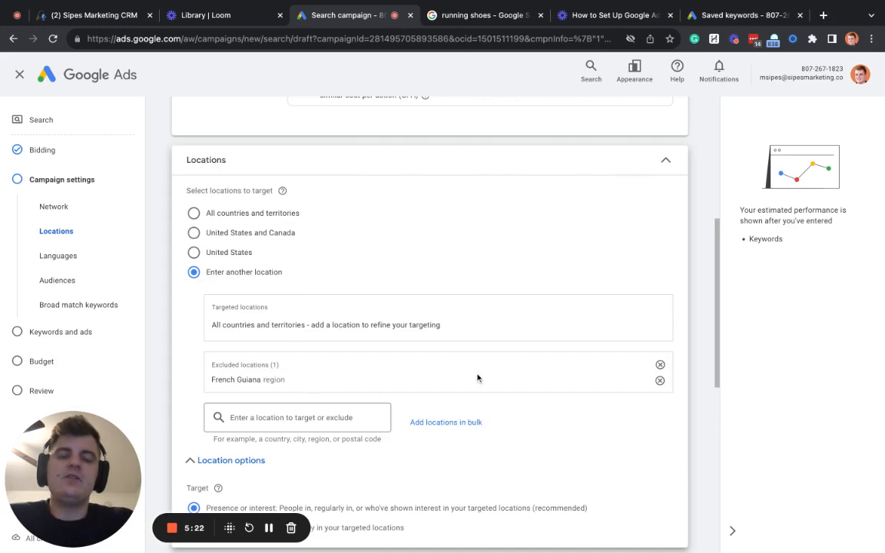
pyautogui.scroll(-2, 476, 376)
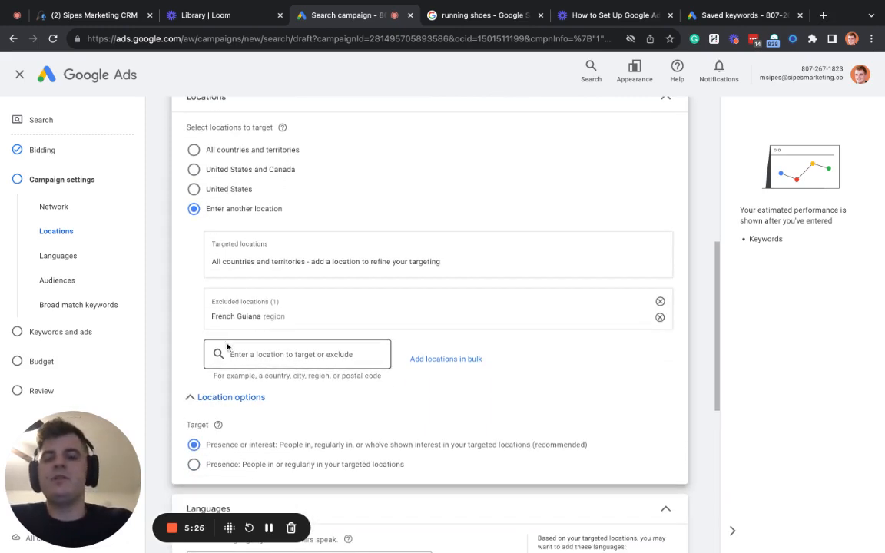
pyautogui.click(660, 303)
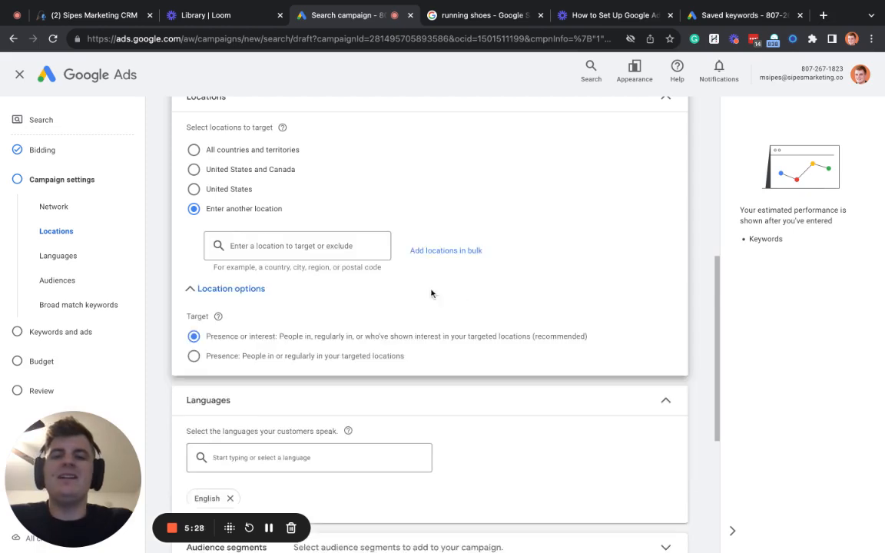
# Step: Target the United States and limit the location option to Presence, for people in or regularly in the targeted locations
pyautogui.click(220, 192)
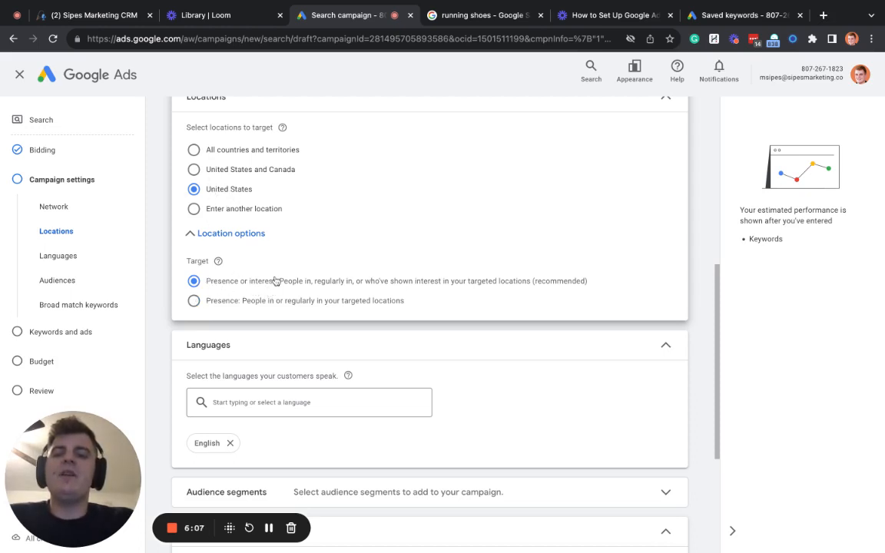
pyautogui.click(194, 301)
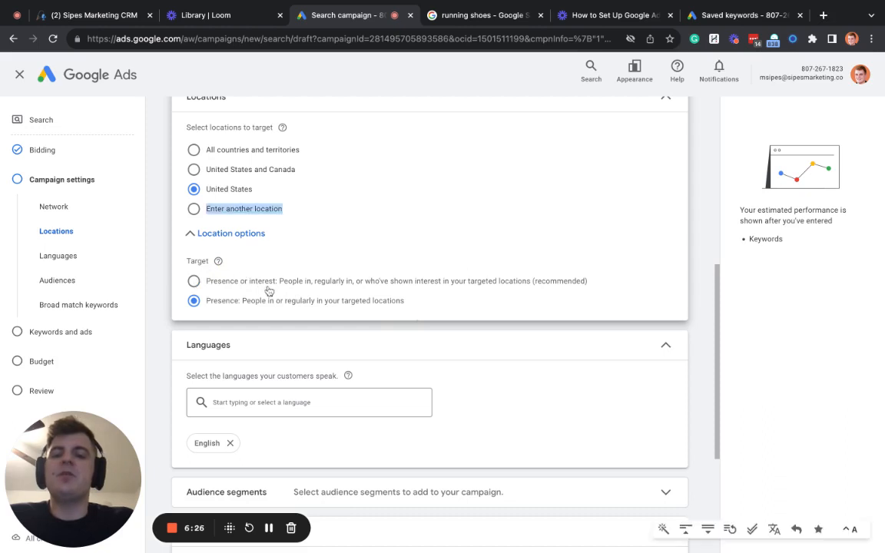
pyautogui.click(218, 283)
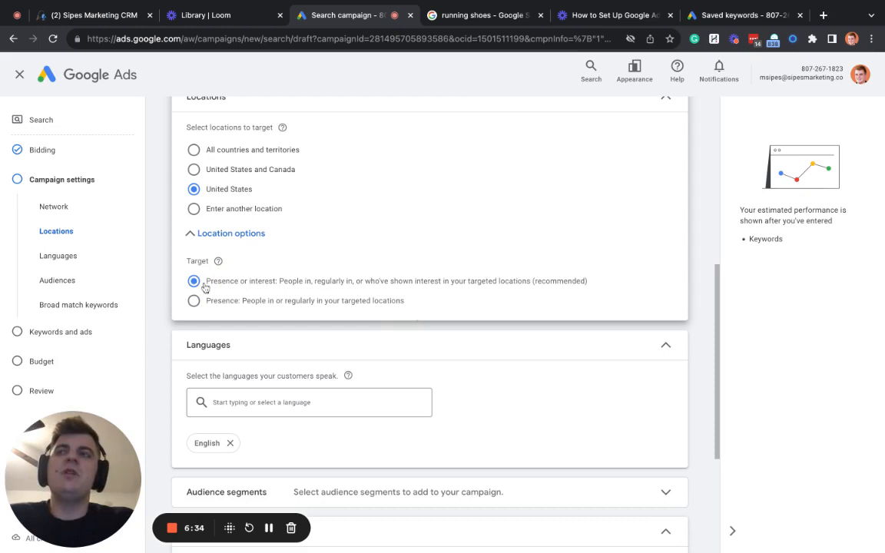
pyautogui.click(194, 300)
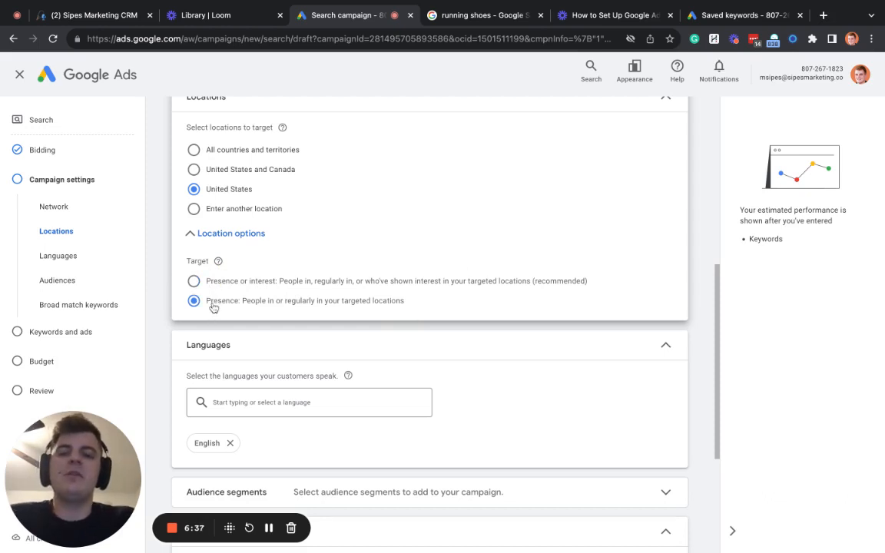
# Step: Review the language selected for the campaign's customers
pyautogui.scroll(-3, 213, 334)
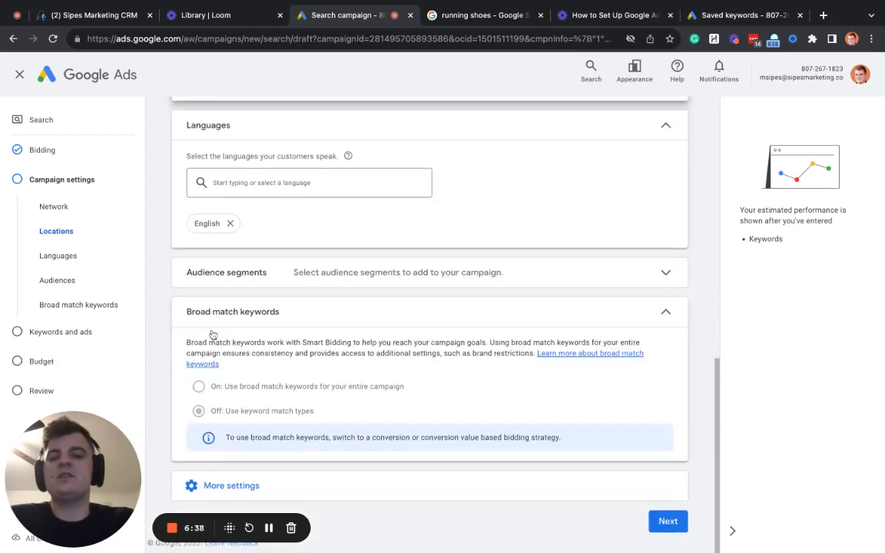
pyautogui.click(268, 186)
pyautogui.doubleClick(497, 213)
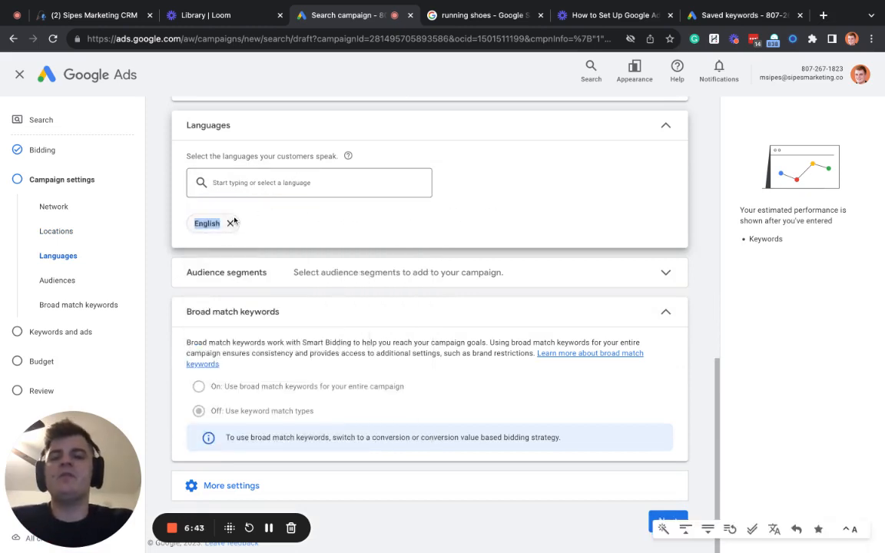
pyautogui.click(278, 234)
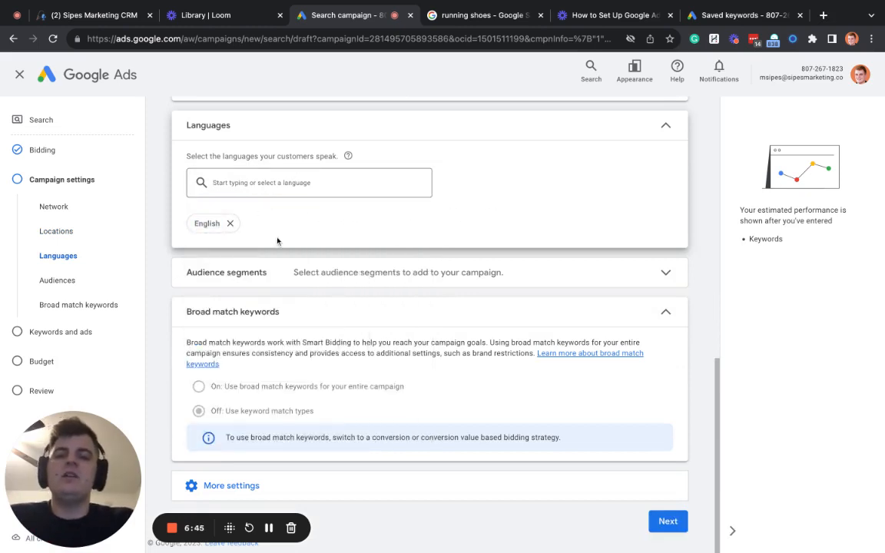
# Step: Expand the campaign's audience segments, look over the browsable segment categories and return to the segment search
pyautogui.click(628, 283)
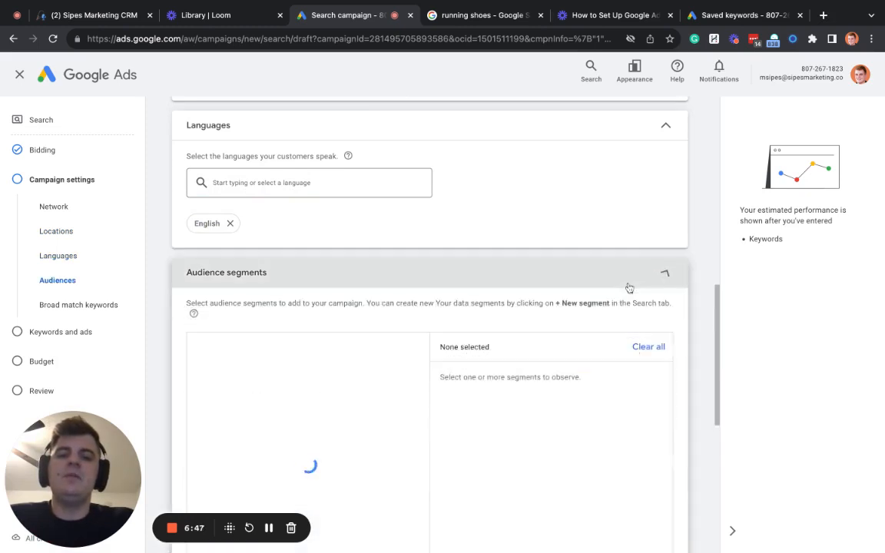
pyautogui.scroll(-3, 419, 320)
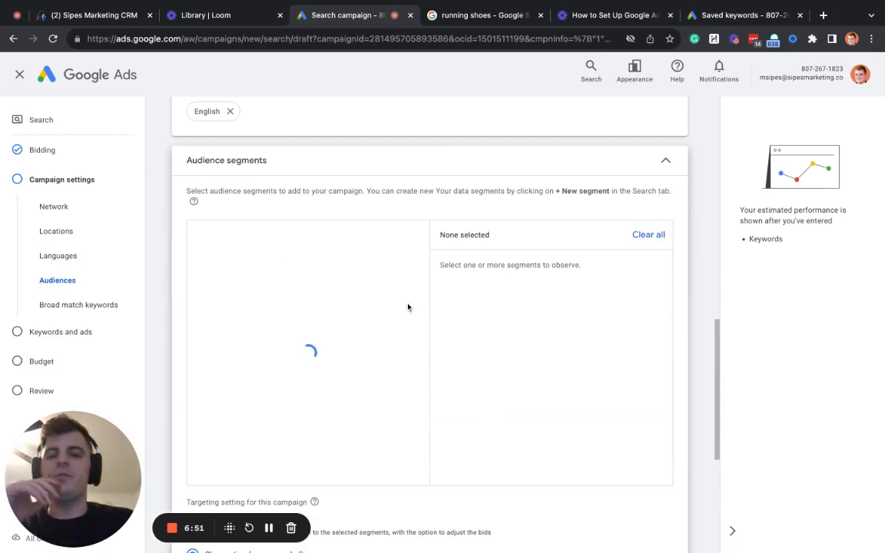
pyautogui.scroll(-2, 408, 307)
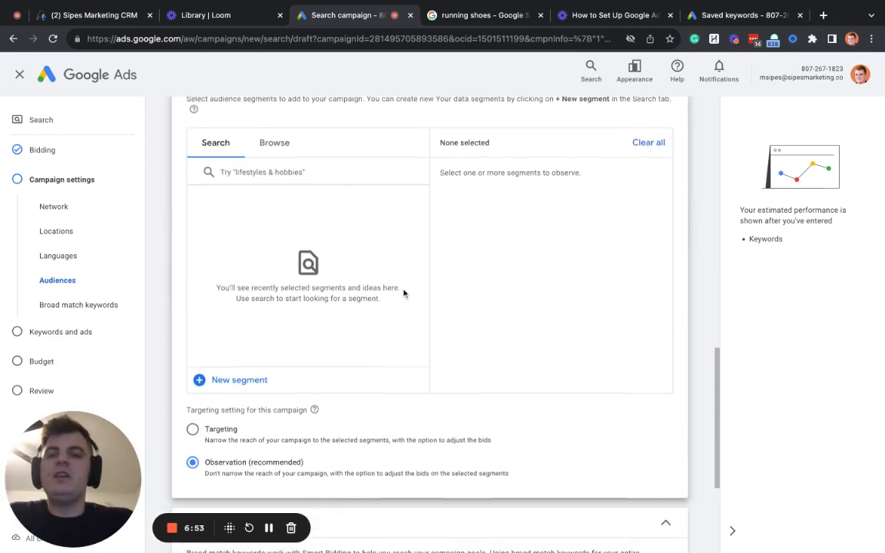
pyautogui.click(261, 142)
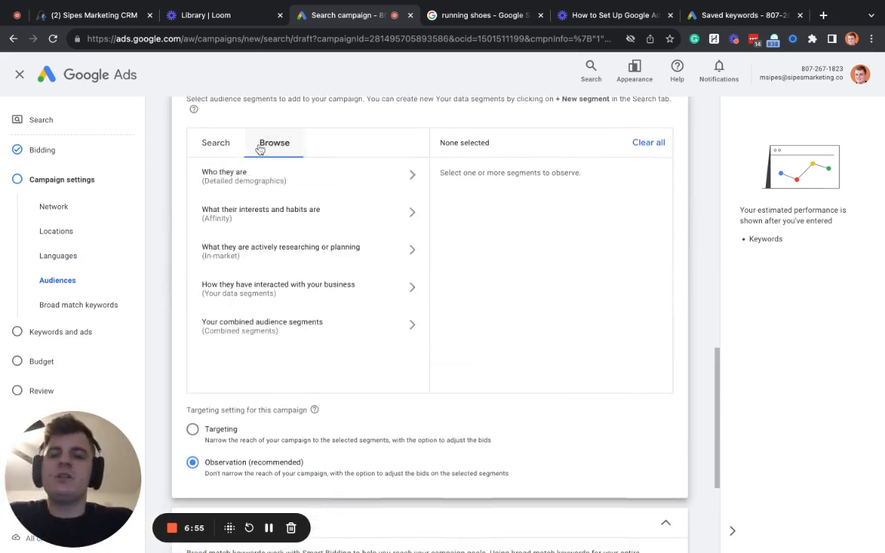
pyautogui.click(213, 147)
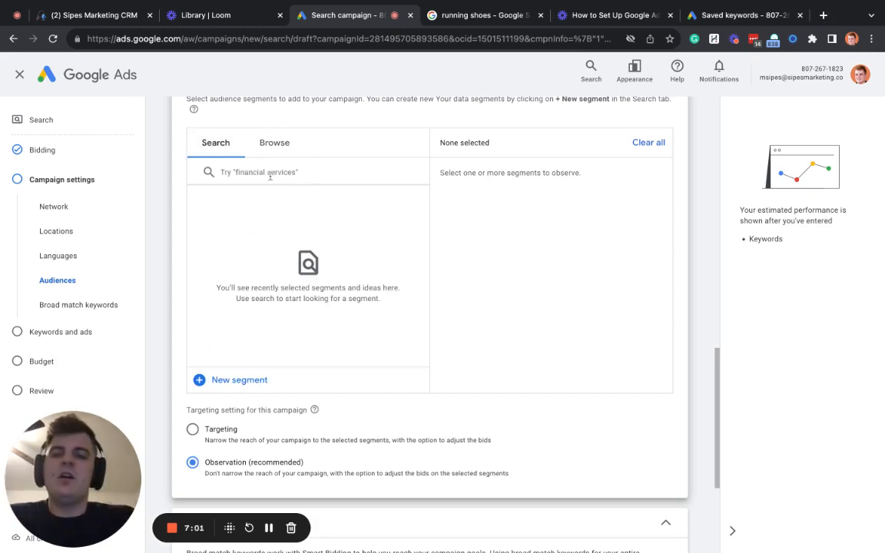
pyautogui.click(269, 173)
pyautogui.write('marketing')
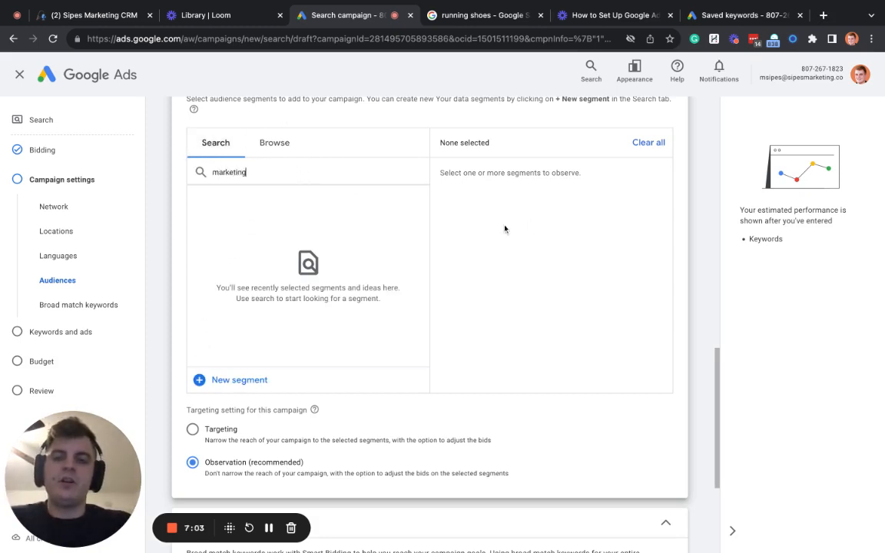
pyautogui.press('BackSpace')
pyautogui.press('BackSpace')
pyautogui.press('BackSpace')
pyautogui.press('BackSpace')
pyautogui.press('BackSpace')
pyautogui.press('BackSpace')
pyautogui.press('BackSpace')
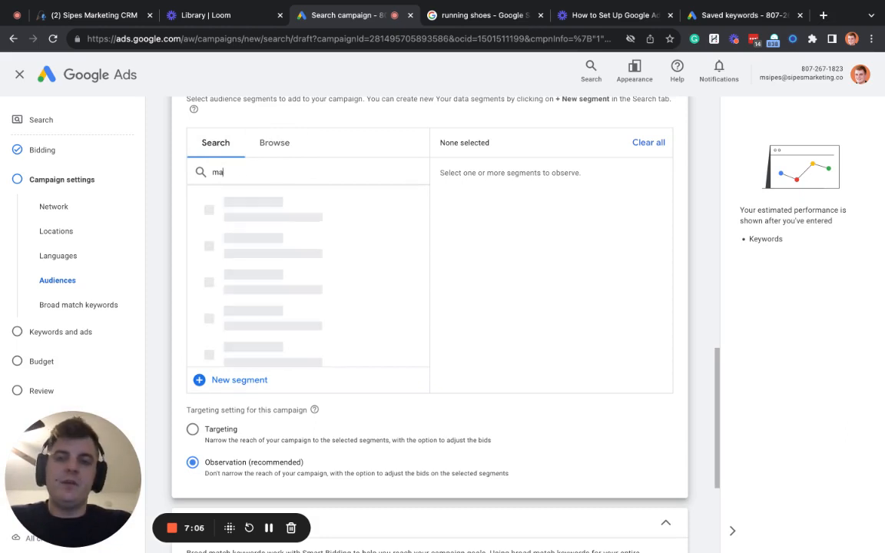
# Step: Search the audience segments for "manfactures" and add the Manufacturing Industry detailed demographics segment
pyautogui.write('n')
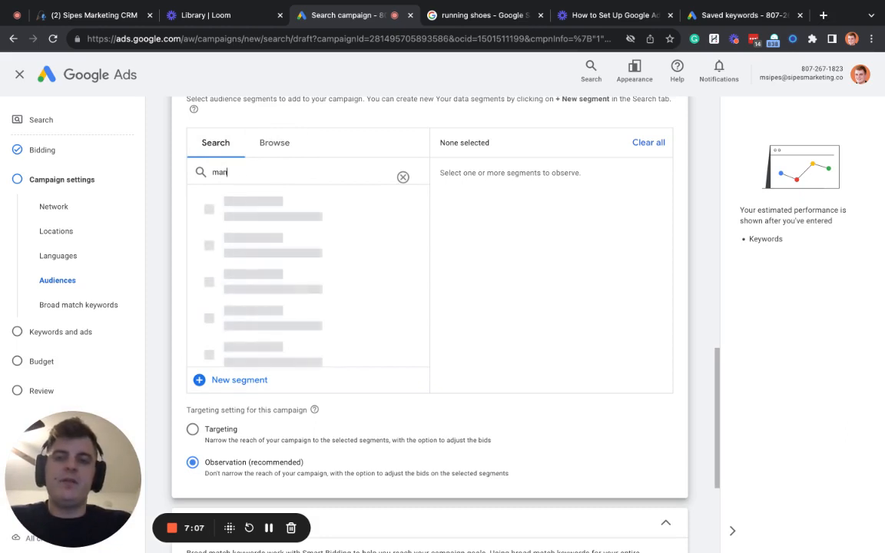
pyautogui.write('factuire')
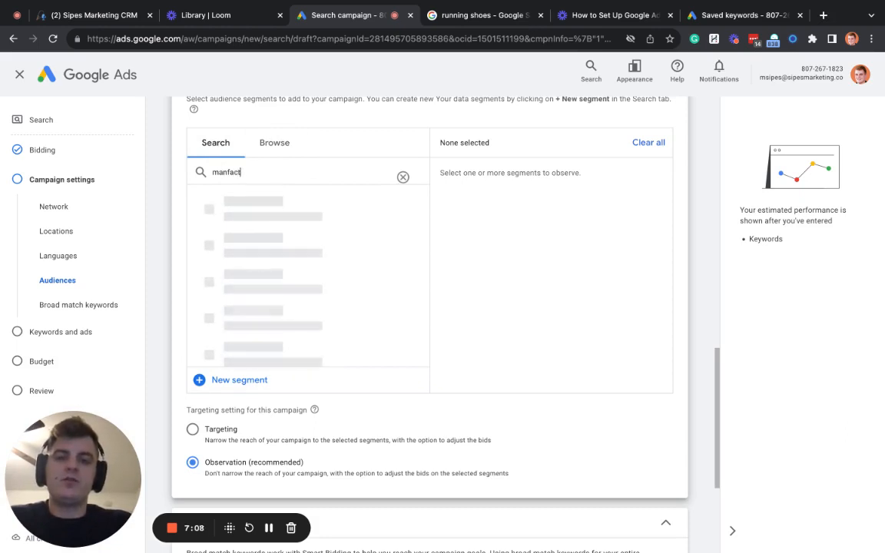
pyautogui.press('BackSpace')
pyautogui.press('BackSpace')
pyautogui.press('BackSpace')
pyautogui.press('BackSpace')
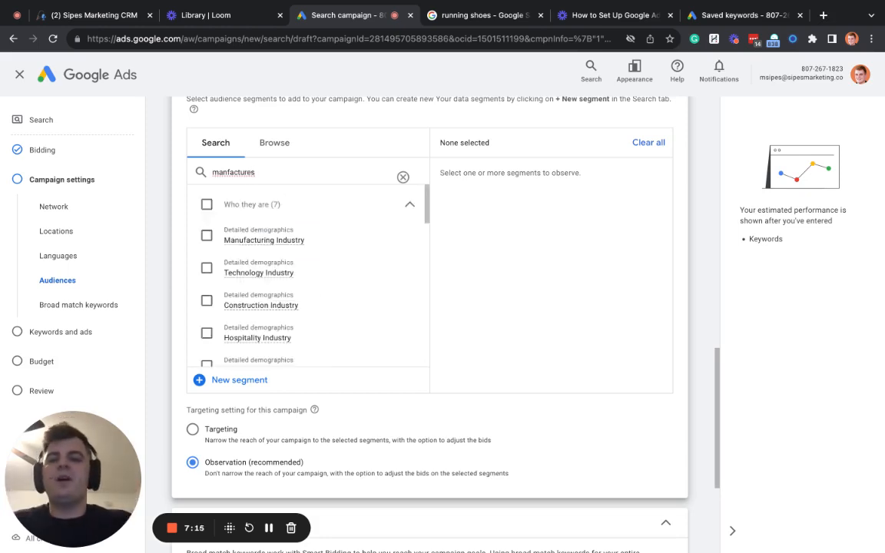
pyautogui.moveTo(290, 244)
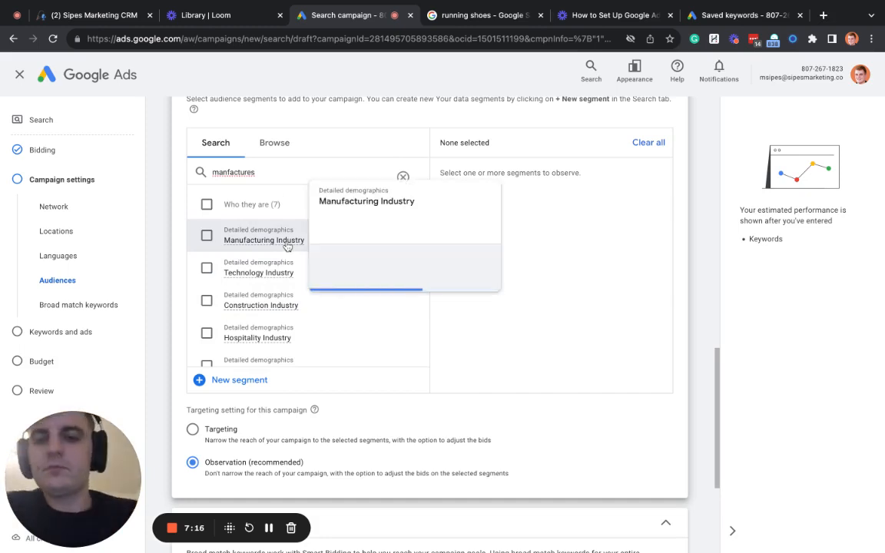
pyautogui.click(267, 239)
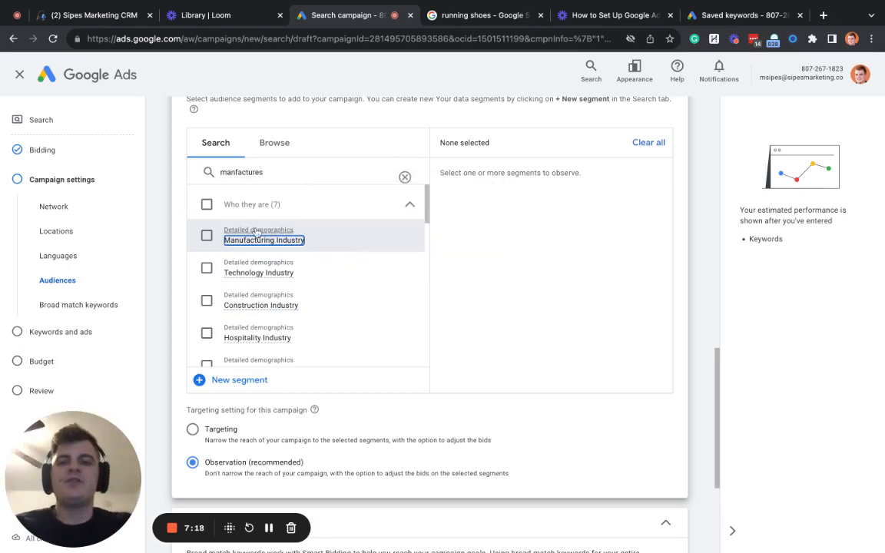
pyautogui.click(206, 236)
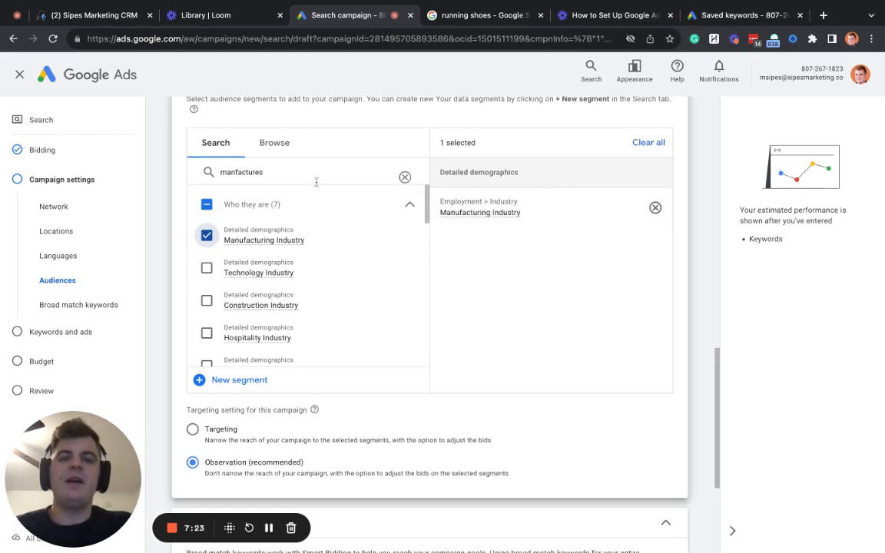
# Step: Browse the Parental Status detailed demographics and add the Parents of Infants (0-1 years) and Parents of Toddlers (1-3 years) segments
pyautogui.click(405, 177)
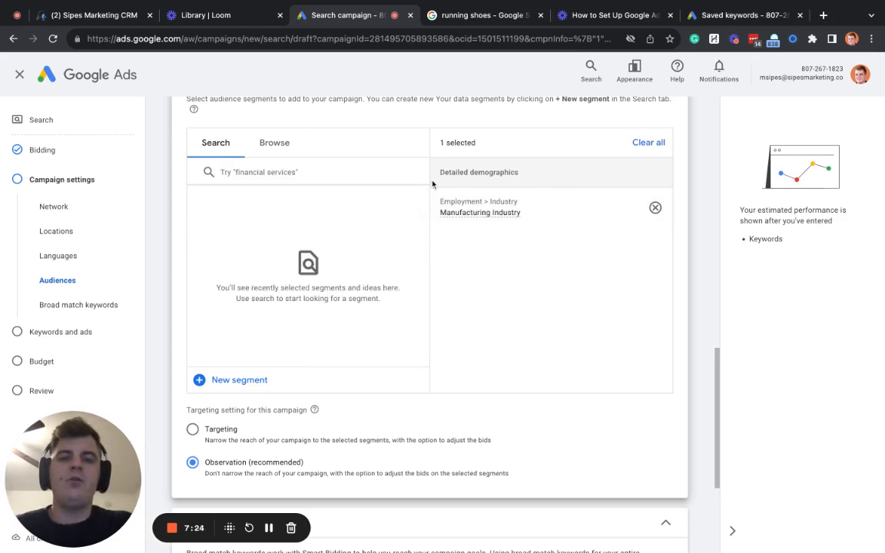
pyautogui.click(274, 147)
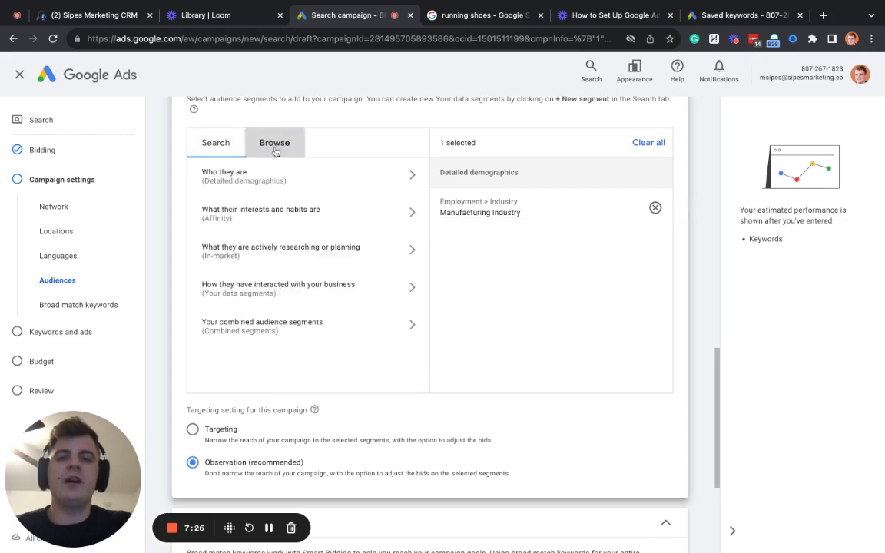
pyautogui.click(267, 173)
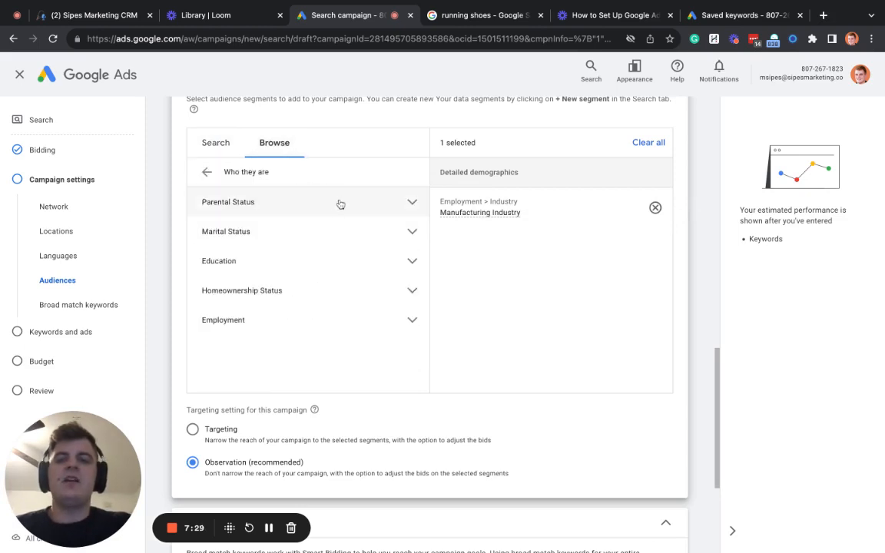
pyautogui.click(316, 201)
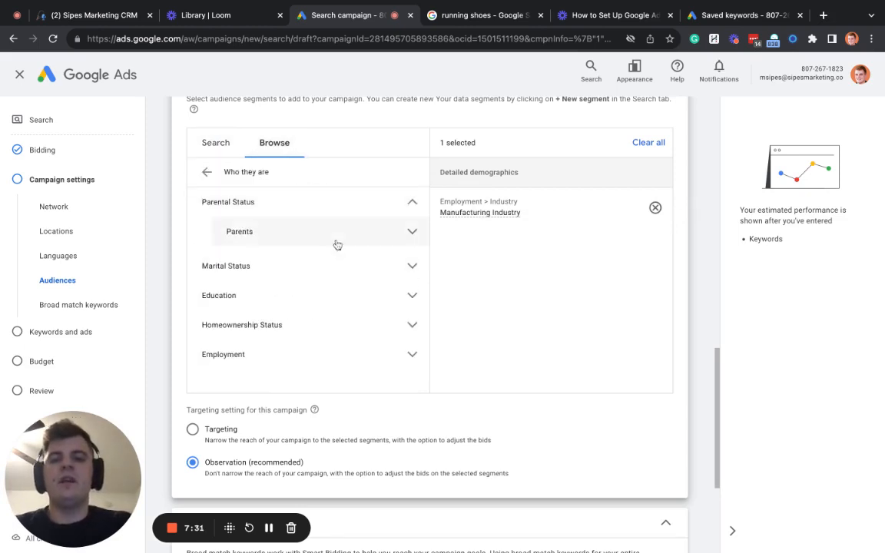
pyautogui.click(337, 243)
pyautogui.click(256, 260)
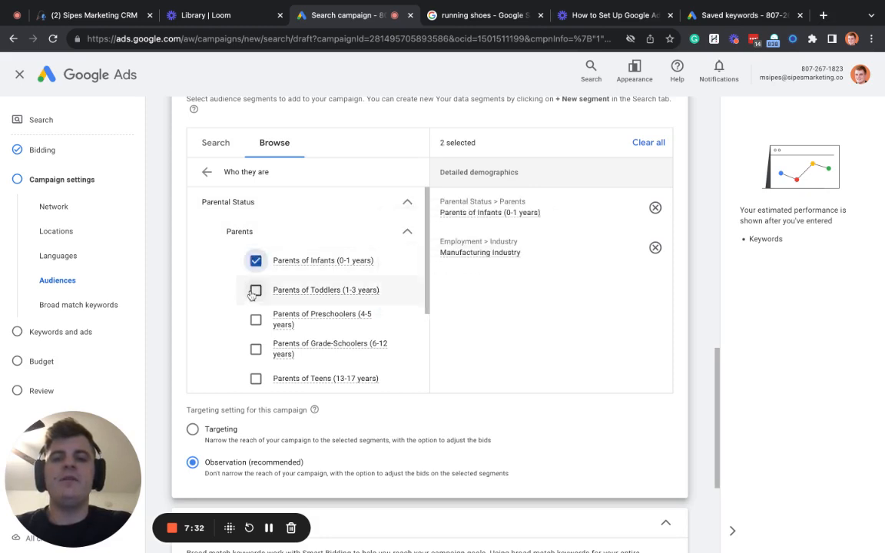
pyautogui.click(254, 291)
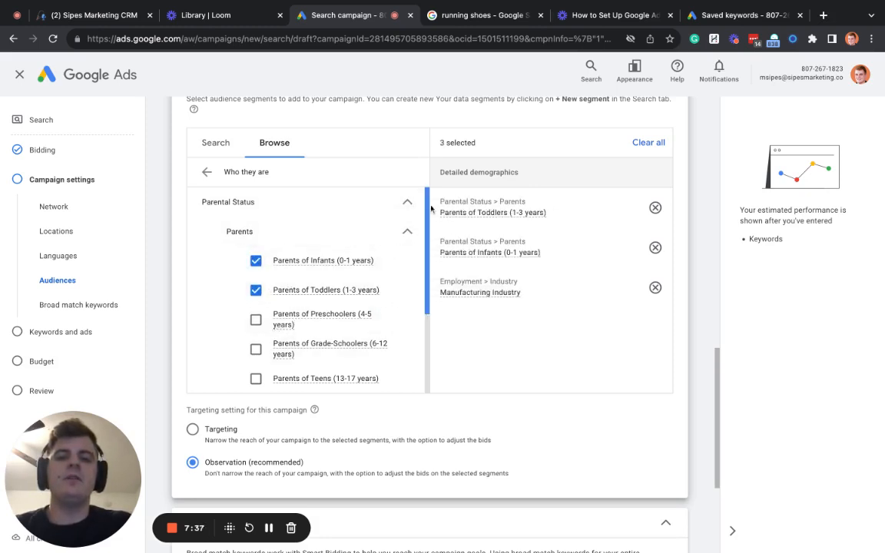
pyautogui.click(404, 231)
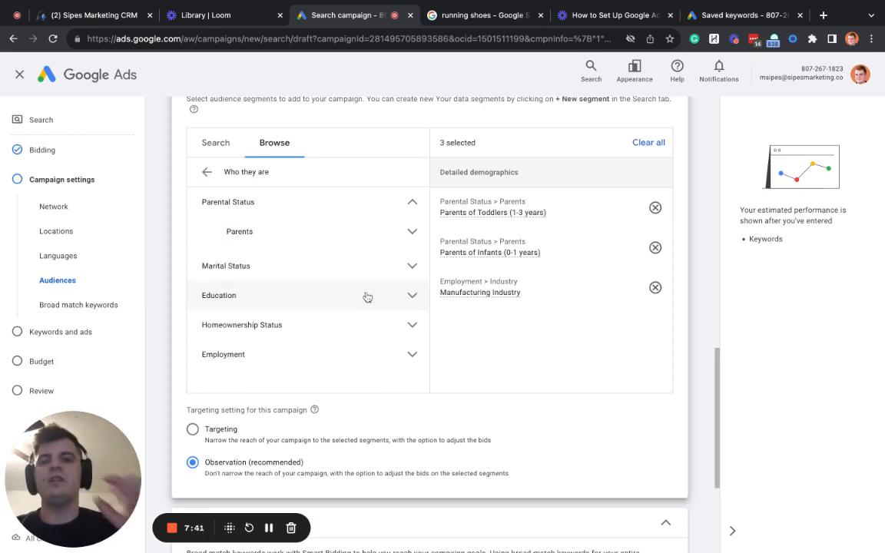
pyautogui.scroll(1, 307, 316)
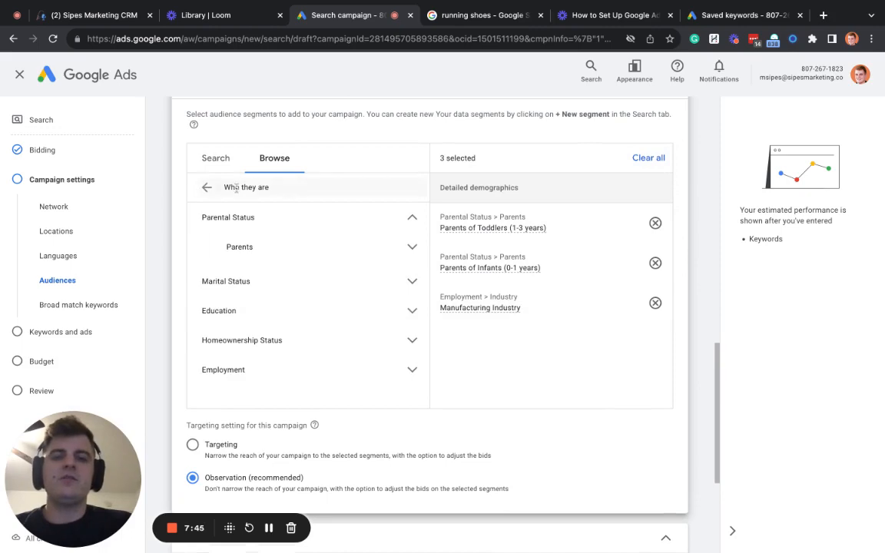
pyautogui.click(205, 187)
# Step: Try the Targeting setting for the campaign's audience segments and switch back to Observation
pyautogui.scroll(-3, 338, 322)
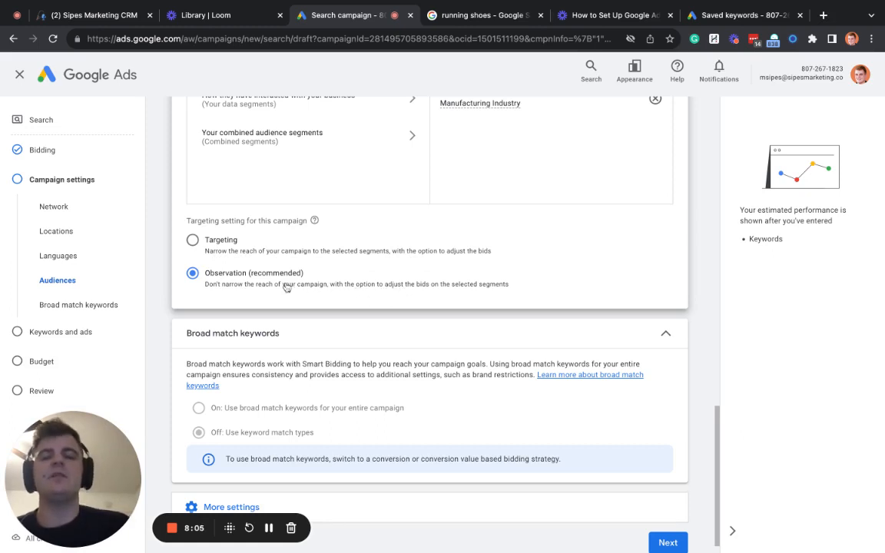
pyautogui.click(206, 242)
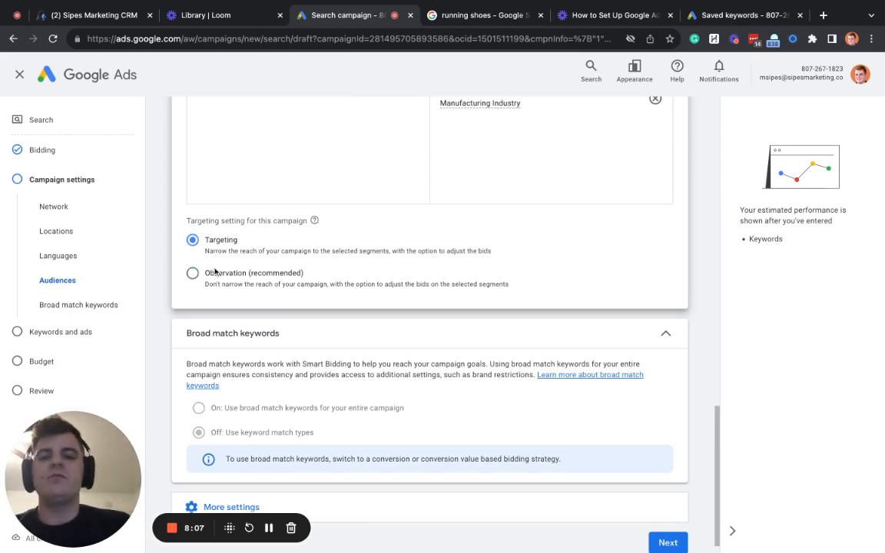
pyautogui.scroll(5, 247, 278)
pyautogui.scroll(-2, 249, 282)
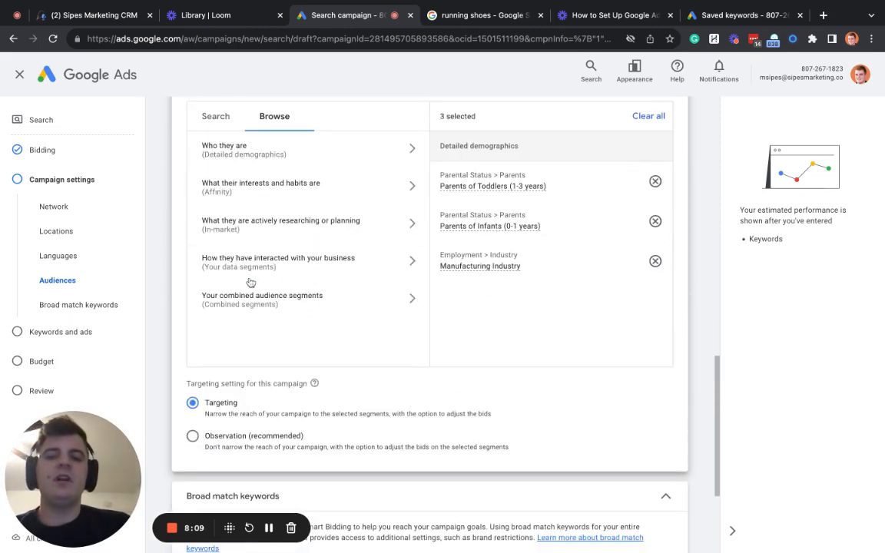
pyautogui.click(192, 436)
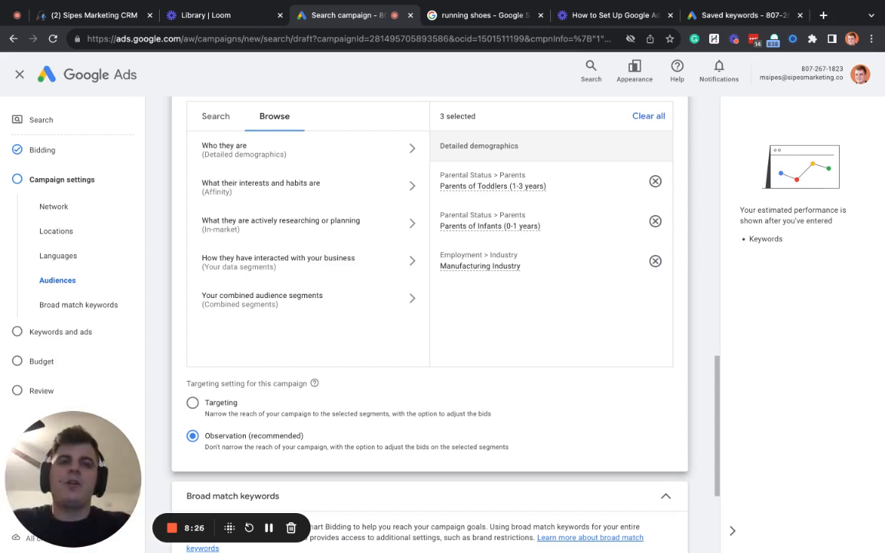
# Step: Expand the campaign's additional settings and change the audience targeting setting to Targeting
pyautogui.scroll(-3, 619, 413)
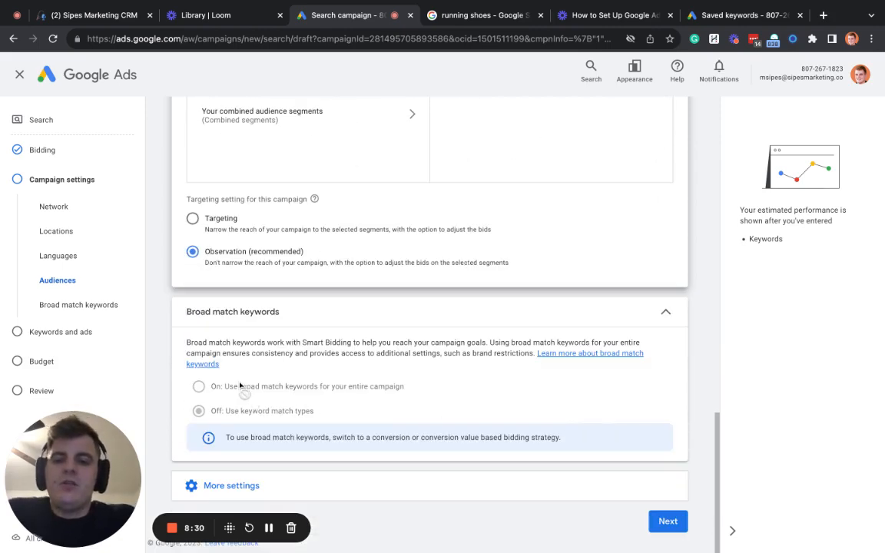
pyautogui.click(239, 426)
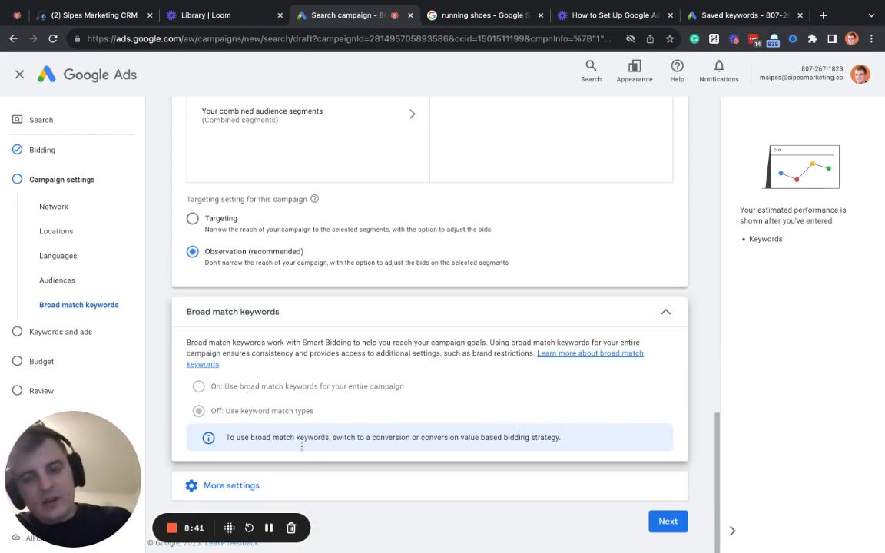
pyautogui.click(227, 489)
pyautogui.scroll(-2, 383, 475)
pyautogui.scroll(5, 283, 430)
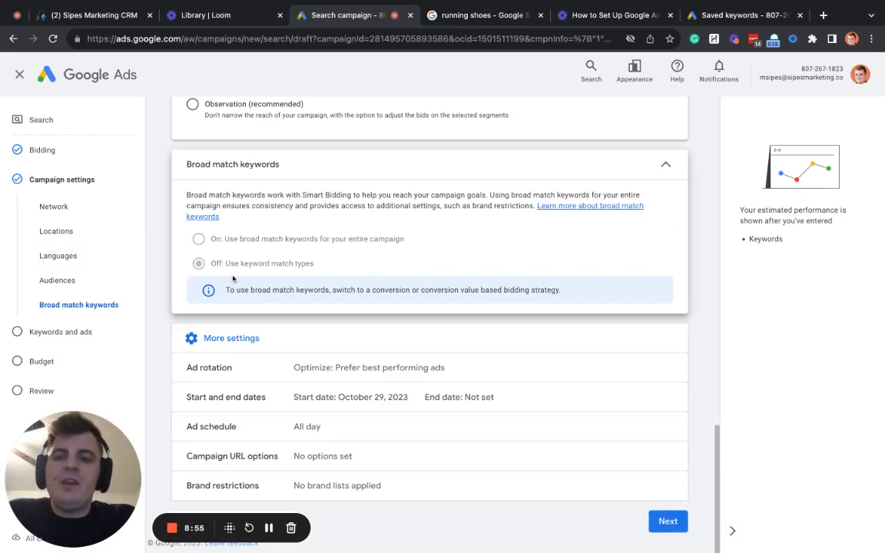
# Step: Examine the broad match keywords section and its note on the required bidding strategy
pyautogui.moveTo(237, 290); pyautogui.dragTo(306, 292)
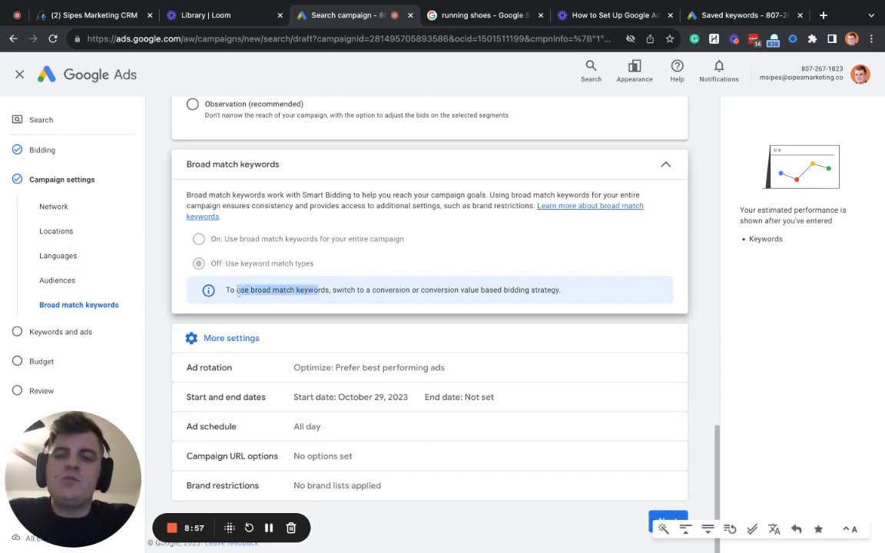
pyautogui.moveTo(186, 164); pyautogui.dragTo(280, 166)
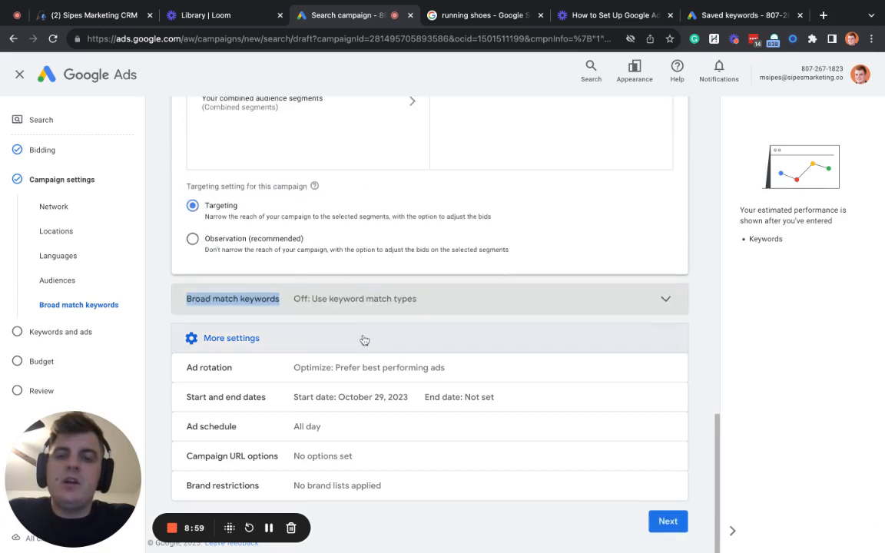
pyautogui.click(307, 303)
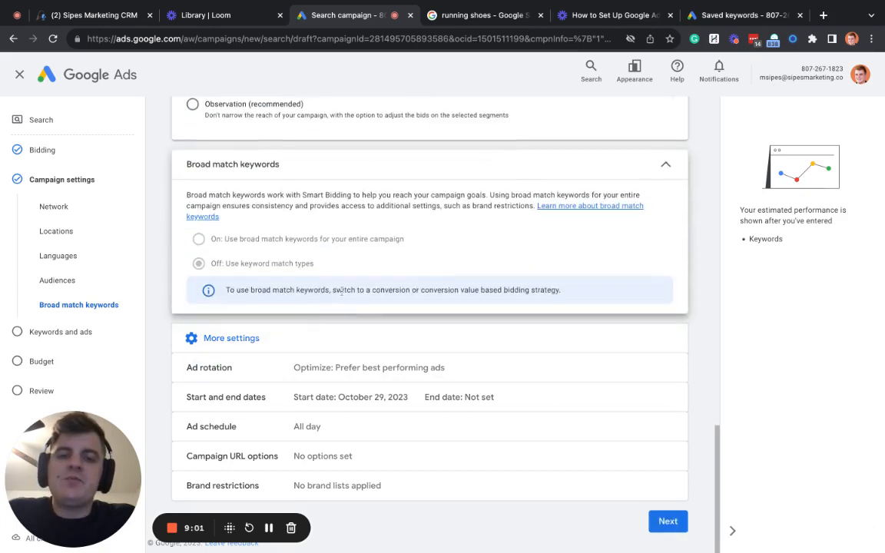
pyautogui.moveTo(343, 290); pyautogui.dragTo(562, 291)
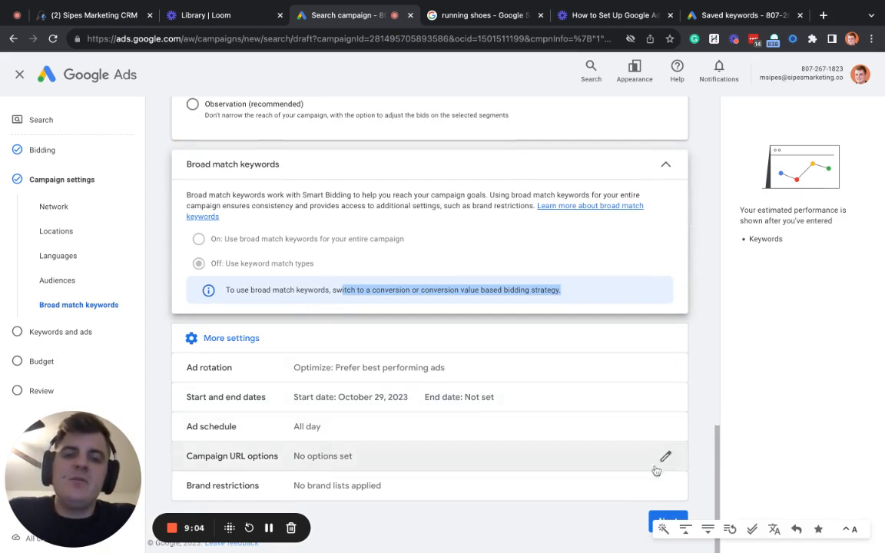
# Step: Advance to the Keywords and ads stage and dismiss the new keywords experience introduction
pyautogui.click(647, 525)
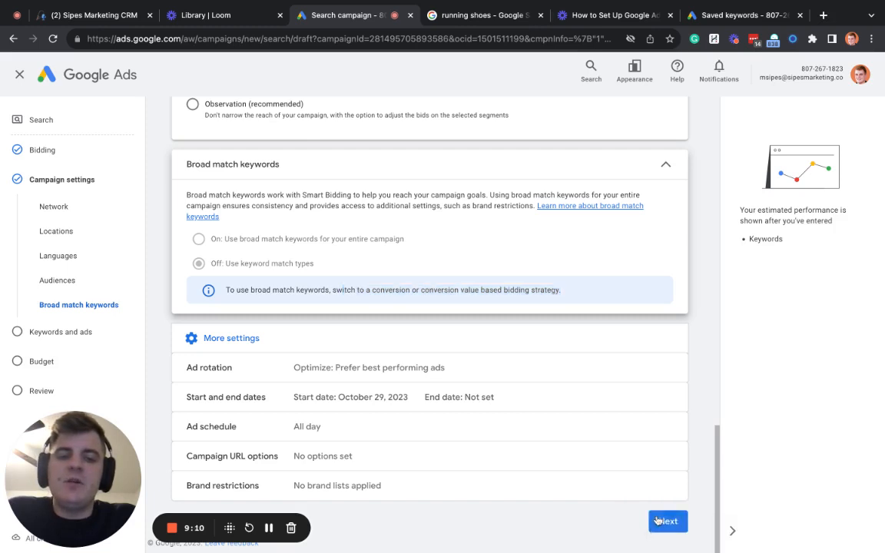
pyautogui.click(650, 524)
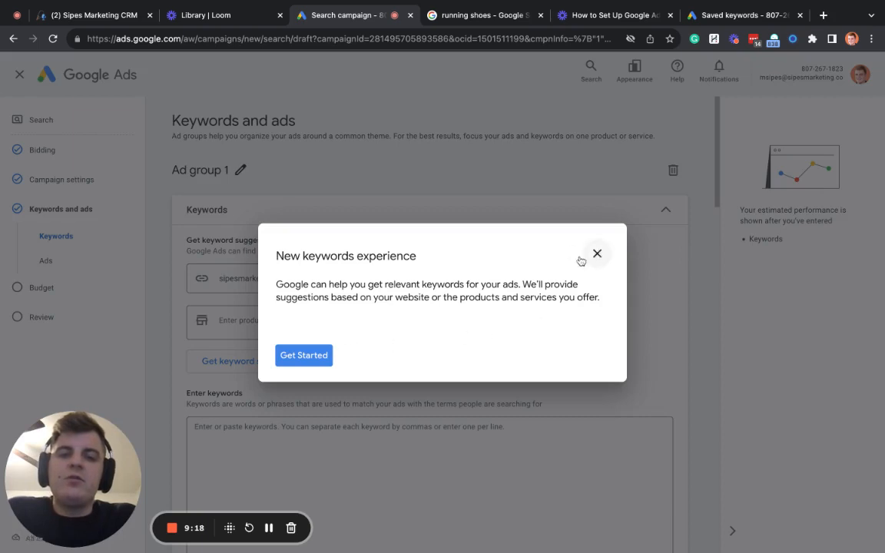
pyautogui.click(596, 253)
pyautogui.click(504, 325)
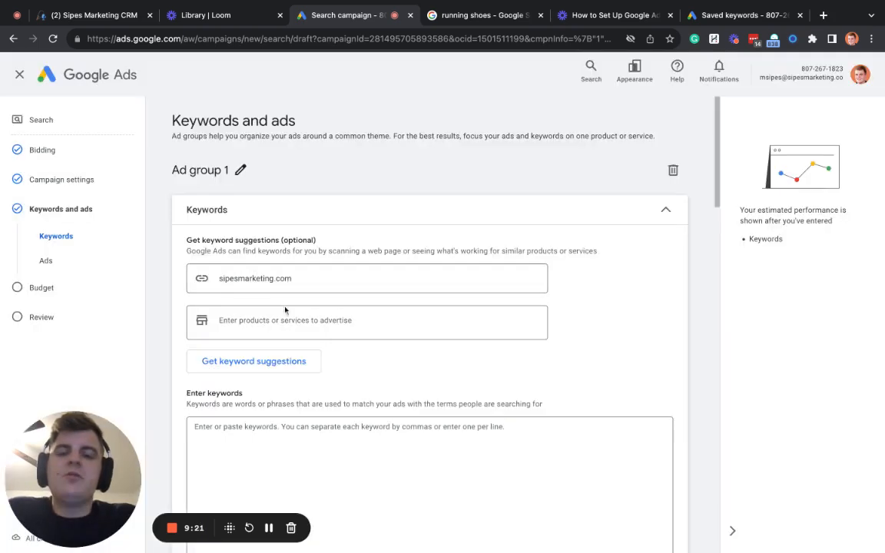
pyautogui.scroll(-4, 256, 332)
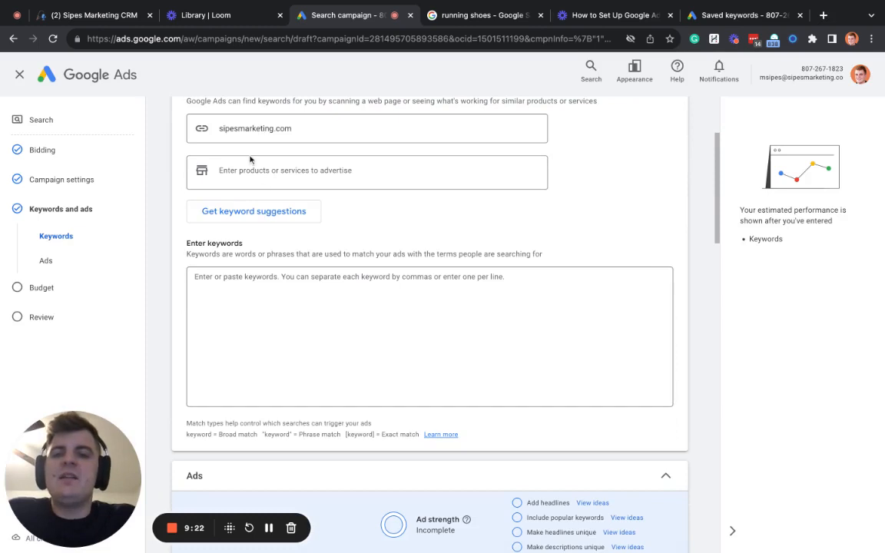
pyautogui.click(237, 128)
pyautogui.scroll(2, 229, 240)
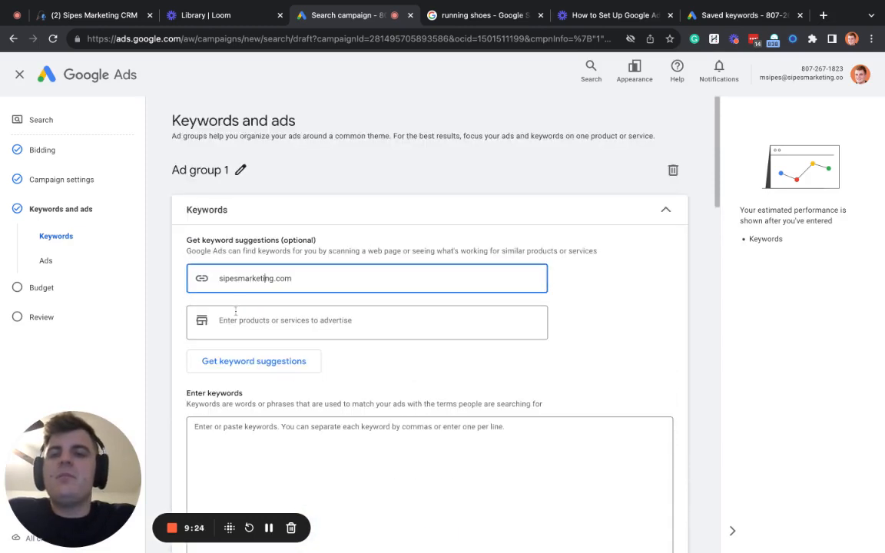
# Step: Rename the ad group as "Website Design"
pyautogui.click(239, 169)
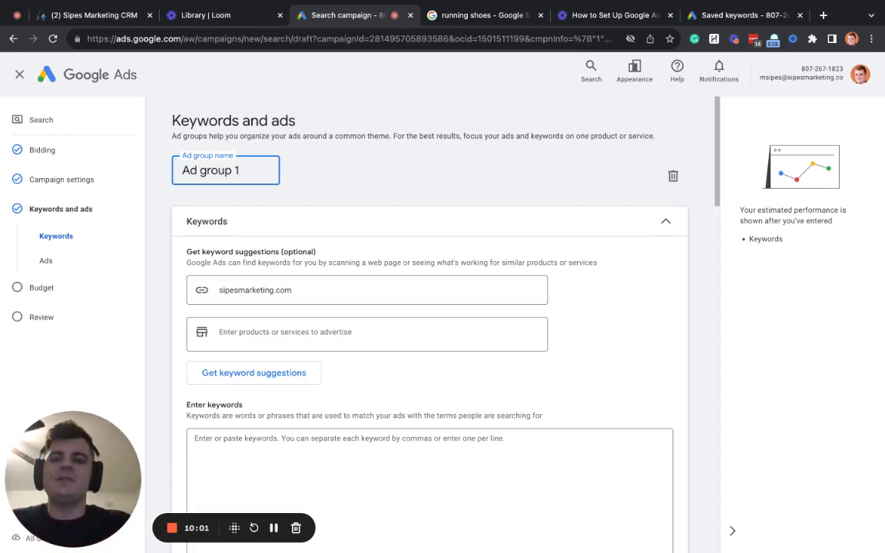
pyautogui.hotkey('ctrl', 'a')
pyautogui.write('Websirt')
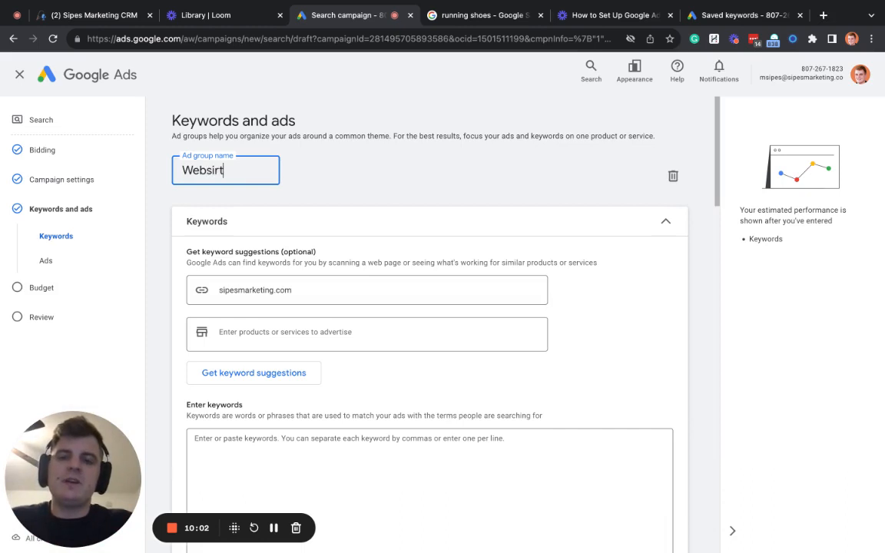
pyautogui.press('BackSpace')
pyautogui.press('BackSpace')
pyautogui.write('te Desi')
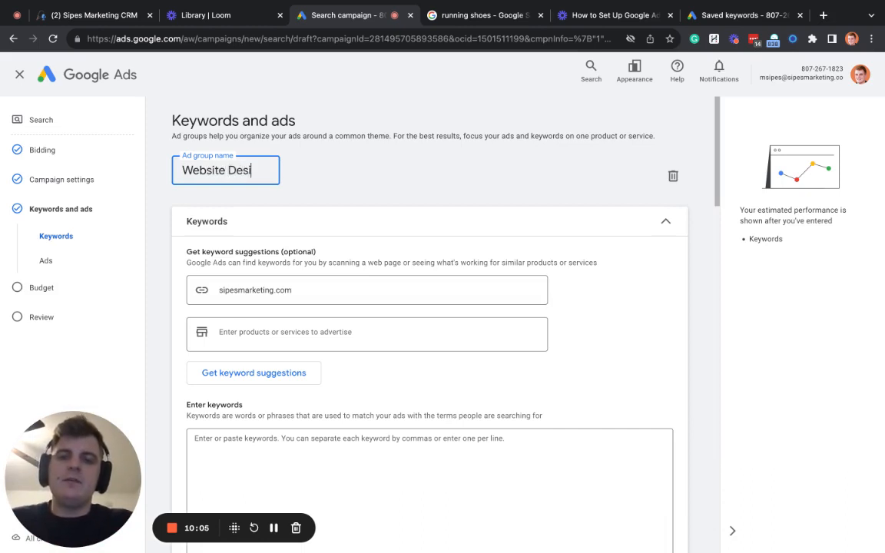
pyautogui.write('gn')
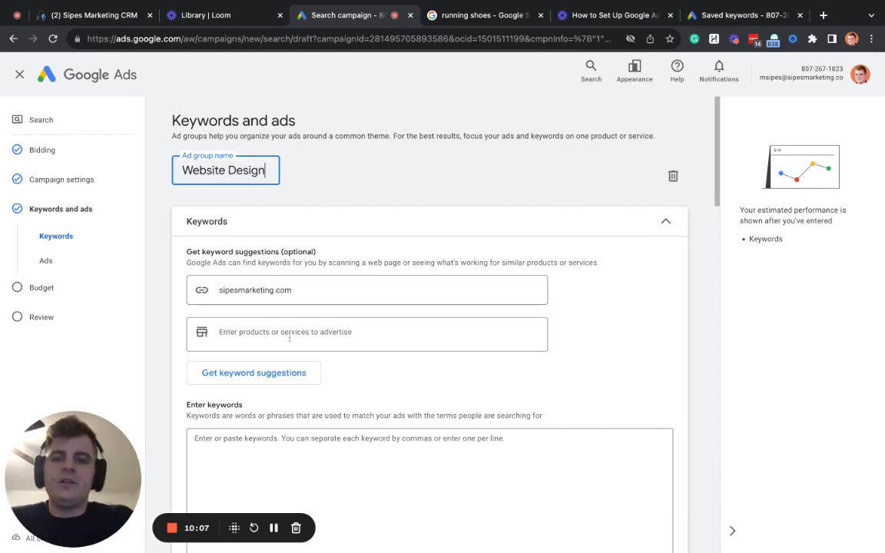
pyautogui.click(312, 331)
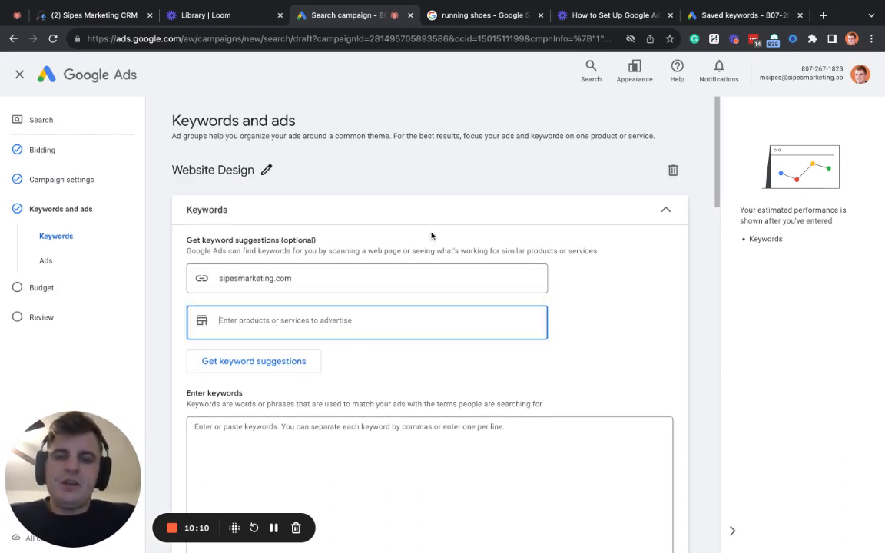
pyautogui.click(300, 278)
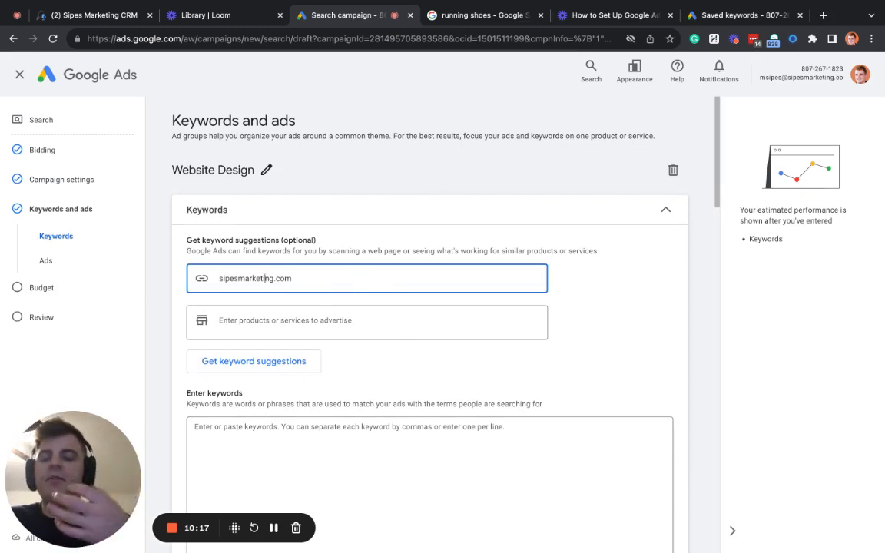
pyautogui.click(336, 311)
pyautogui.write('Marketing')
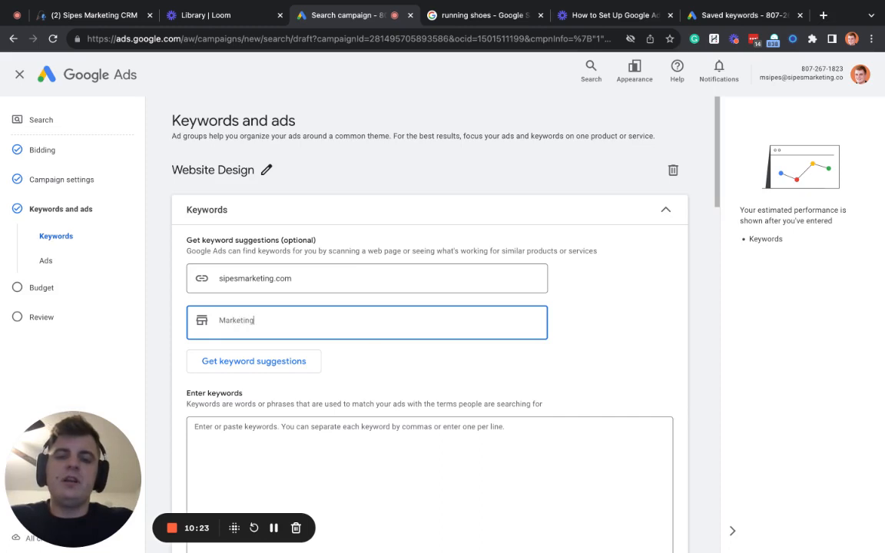
pyautogui.press('super+a')
pyautogui.press('BackSpace')
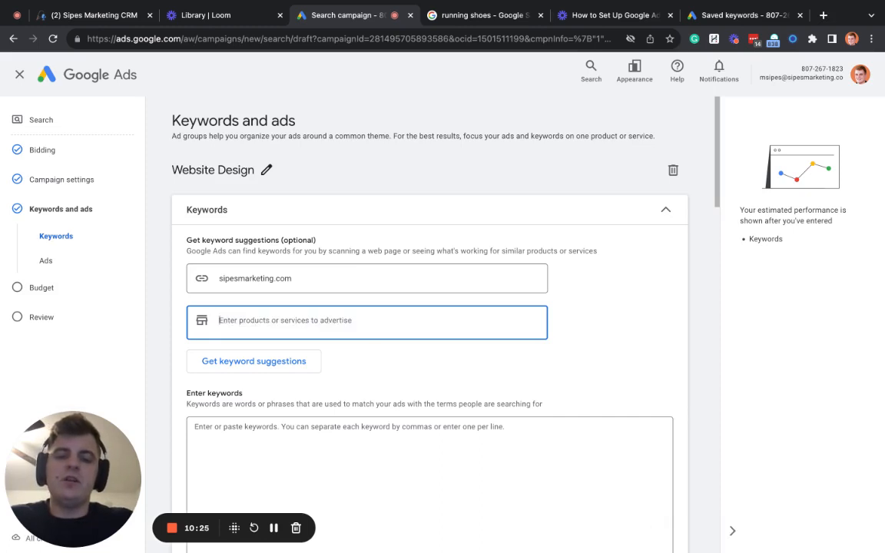
# Step: Enter "Website design" as the product or service to advertise for the keyword suggestions
pyautogui.write('Website de')
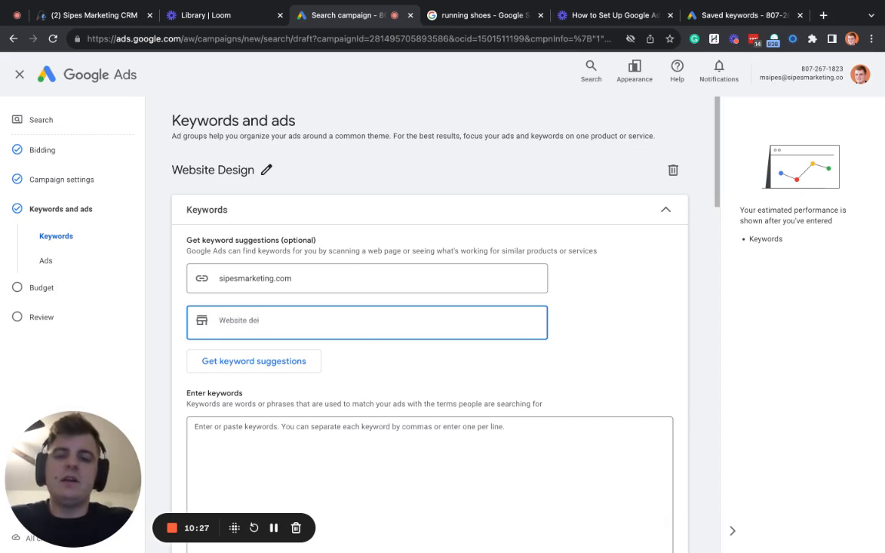
pyautogui.press('BackSpace')
pyautogui.write('sign and')
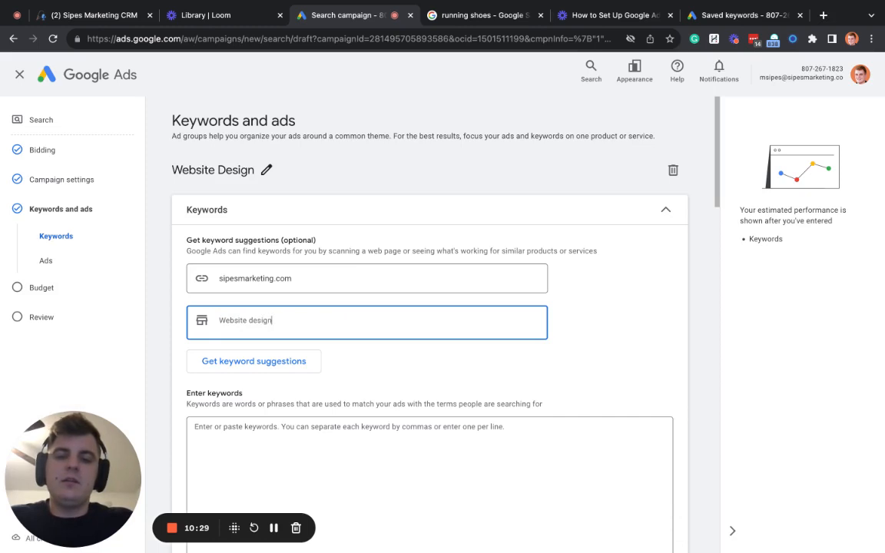
pyautogui.press('BackSpace')
pyautogui.press('BackSpace')
pyautogui.press('BackSpace')
pyautogui.press('BackSpace')
pyautogui.write('web')
pyautogui.press('BackSpace')
pyautogui.press('BackSpace')
pyautogui.press('BackSpace')
pyautogui.press('BackSpace')
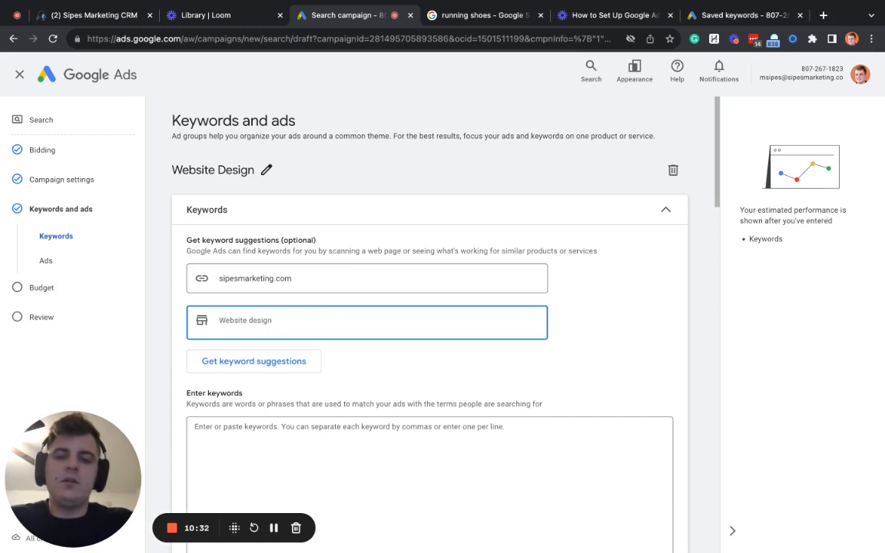
# Step: Get keyword suggestions for the website and the Website design service, and review the suggested keyword list
pyautogui.click(253, 361)
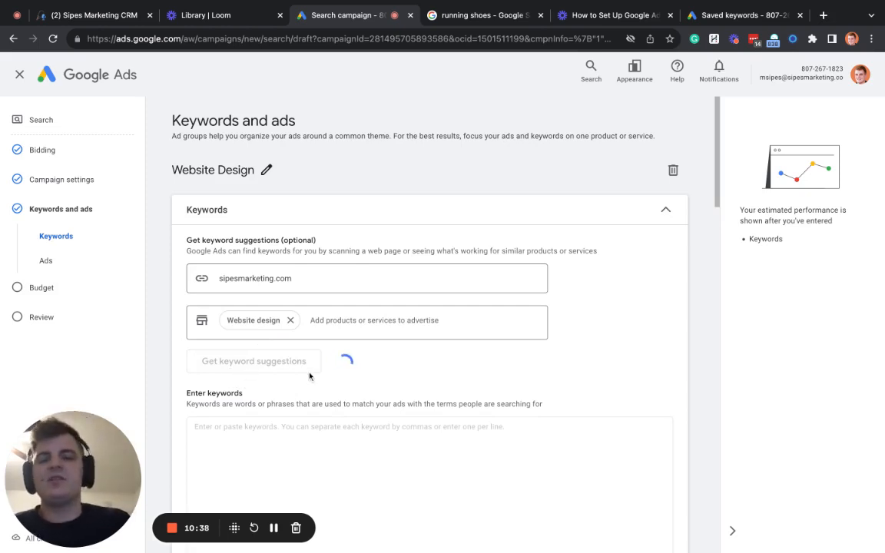
pyautogui.scroll(-3, 296, 367)
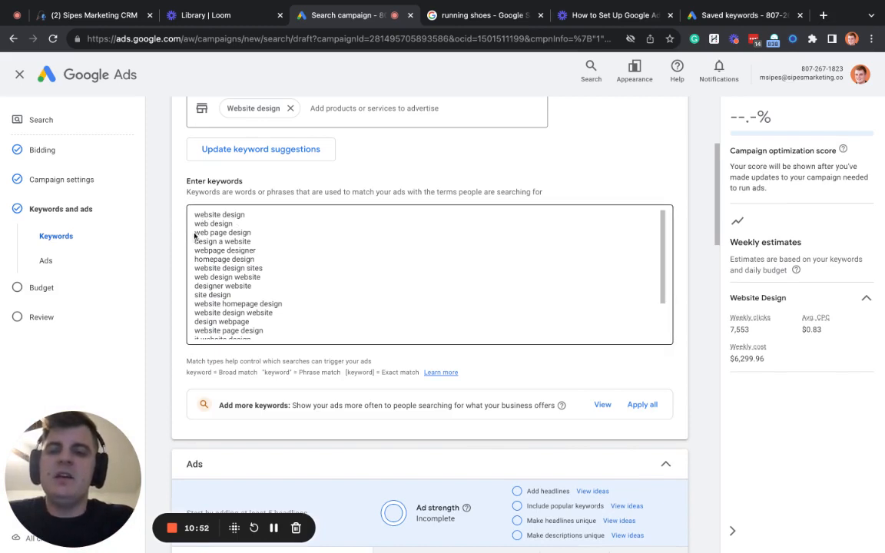
pyautogui.moveTo(231, 259); pyautogui.dragTo(237, 287)
pyautogui.click(250, 234)
pyautogui.moveTo(253, 243); pyautogui.dragTo(203, 244)
pyautogui.click(196, 251)
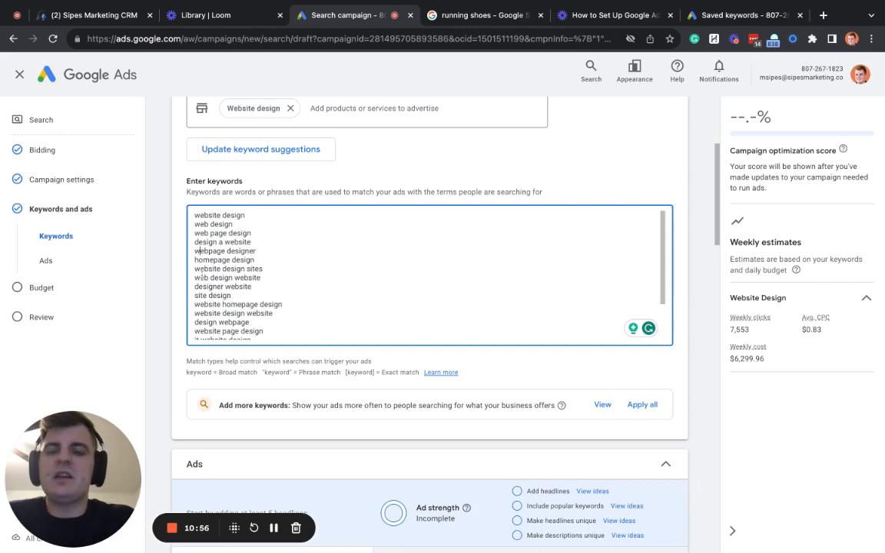
pyautogui.scroll(3, 238, 308)
pyautogui.scroll(-8, 246, 292)
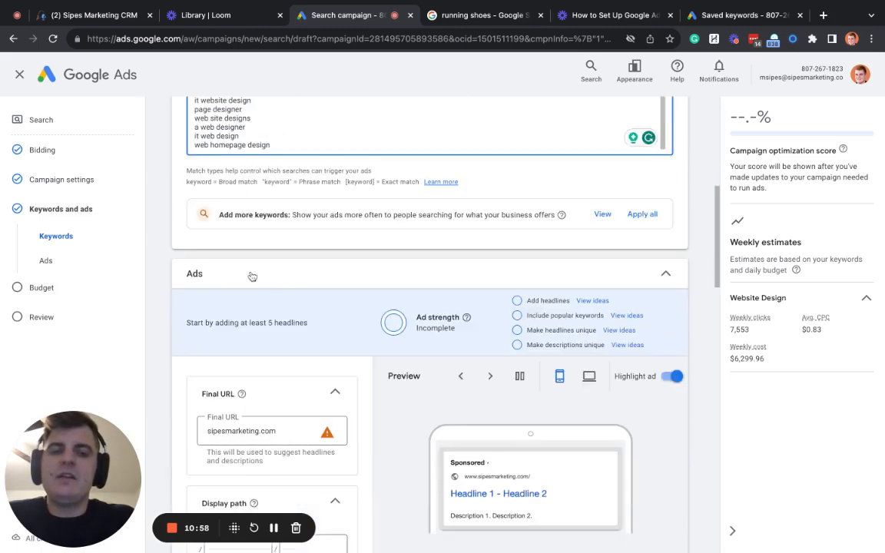
pyautogui.scroll(2, 247, 269)
pyautogui.scroll(5, 242, 261)
pyautogui.scroll(-4, 180, 369)
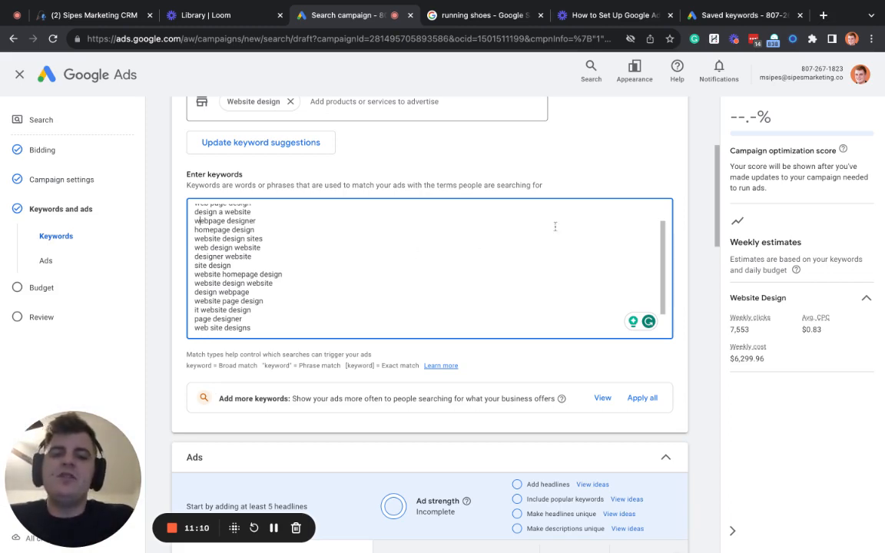
pyautogui.scroll(2, 662, 240)
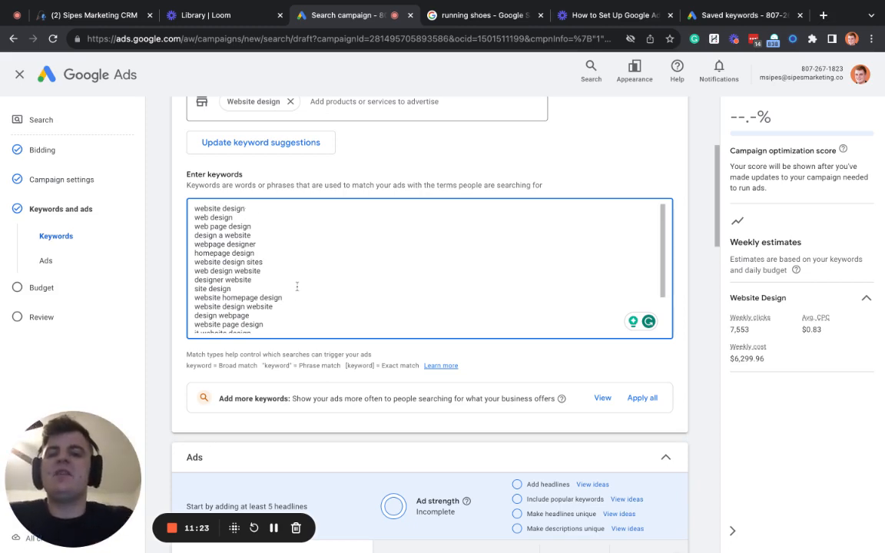
# Step: Extend the first keyword, "website design", to read "website design in NJ"
pyautogui.click(252, 208)
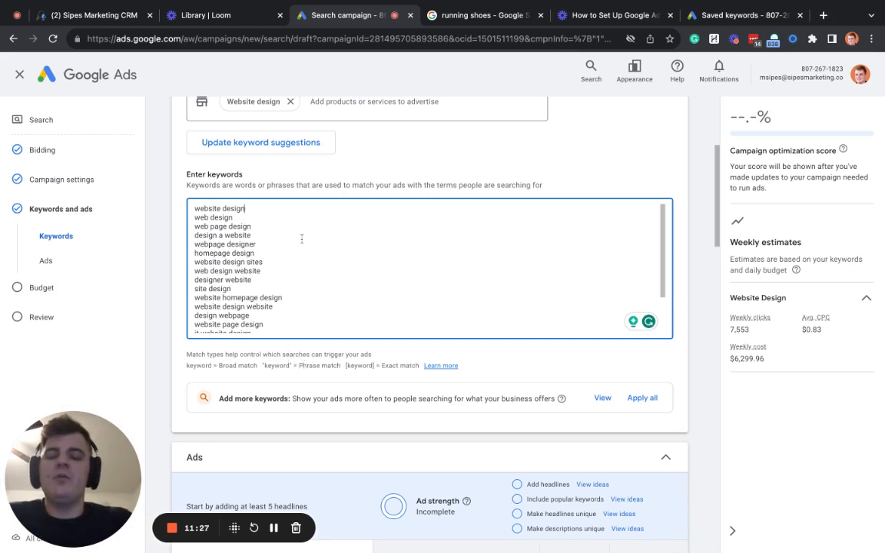
pyautogui.write('in')
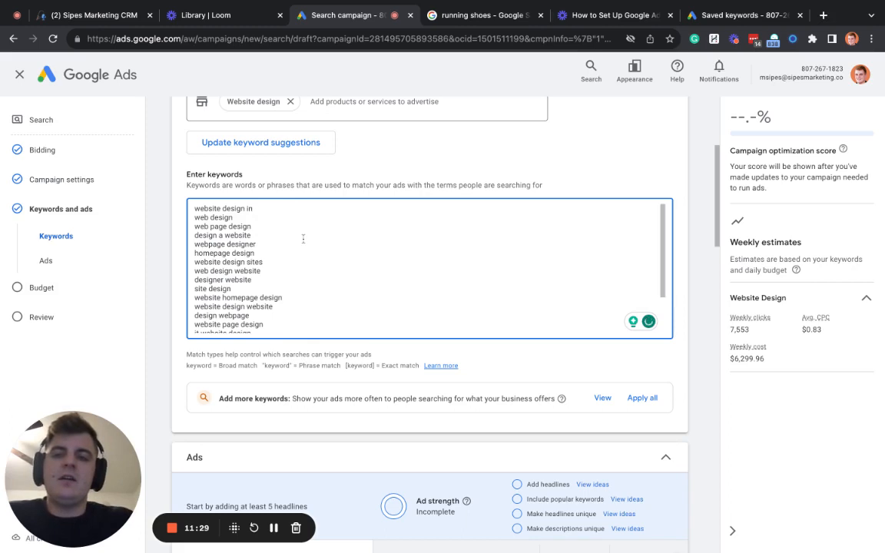
pyautogui.write(' PJK')
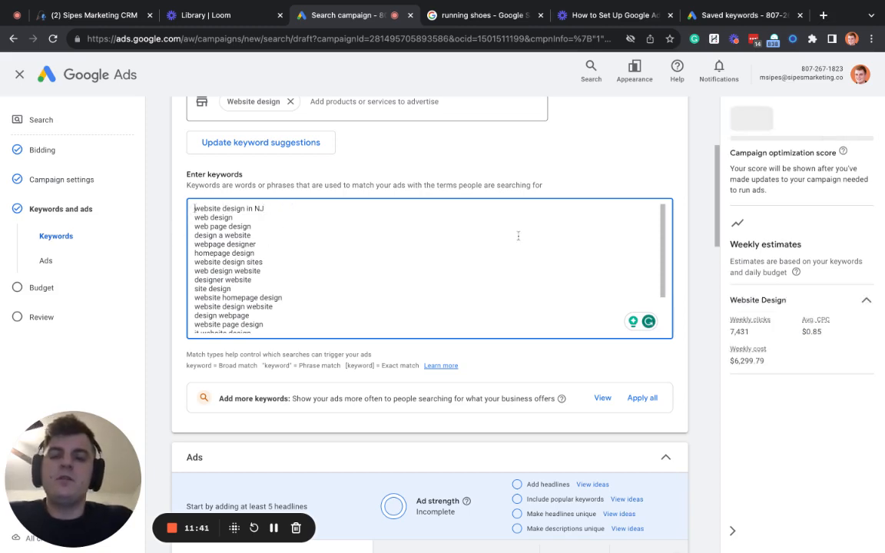
# Step: Enclose the first keyword in quotation marks to make it a phrase match
pyautogui.write('"')
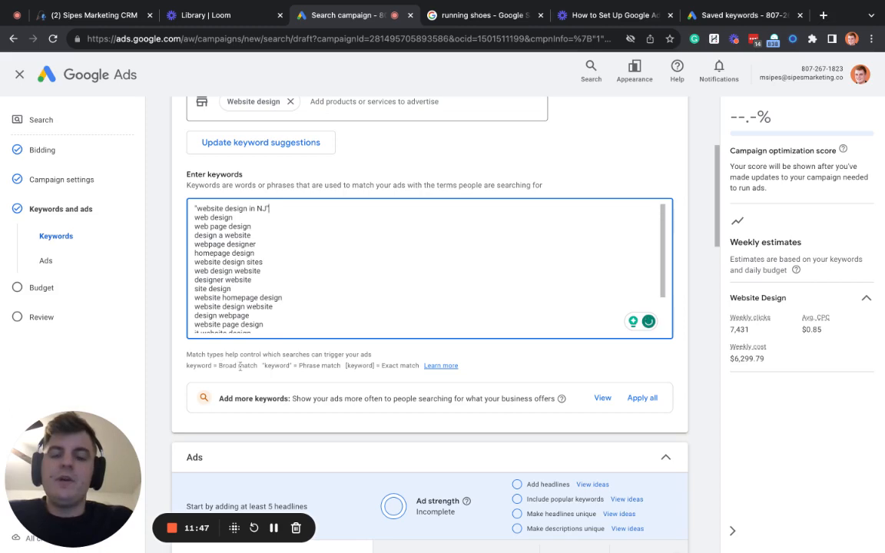
pyautogui.click(265, 366)
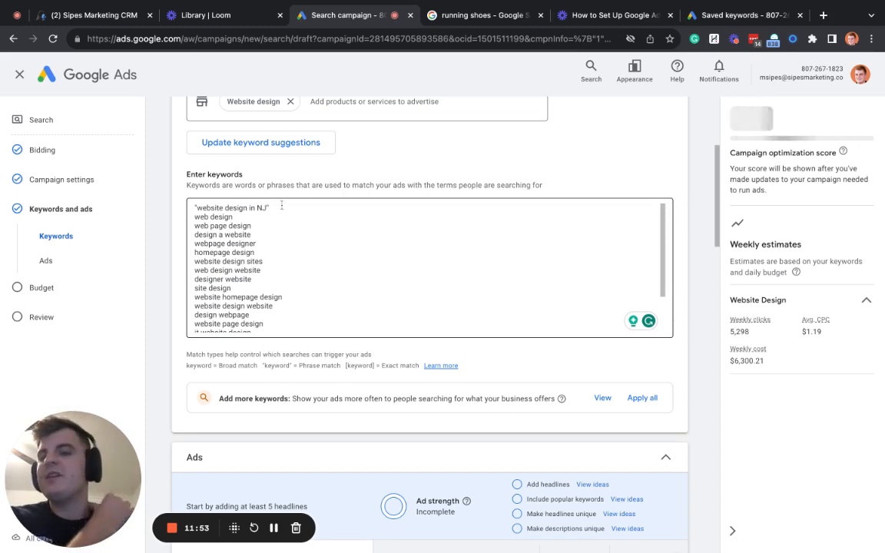
pyautogui.moveTo(196, 208); pyautogui.dragTo(264, 208)
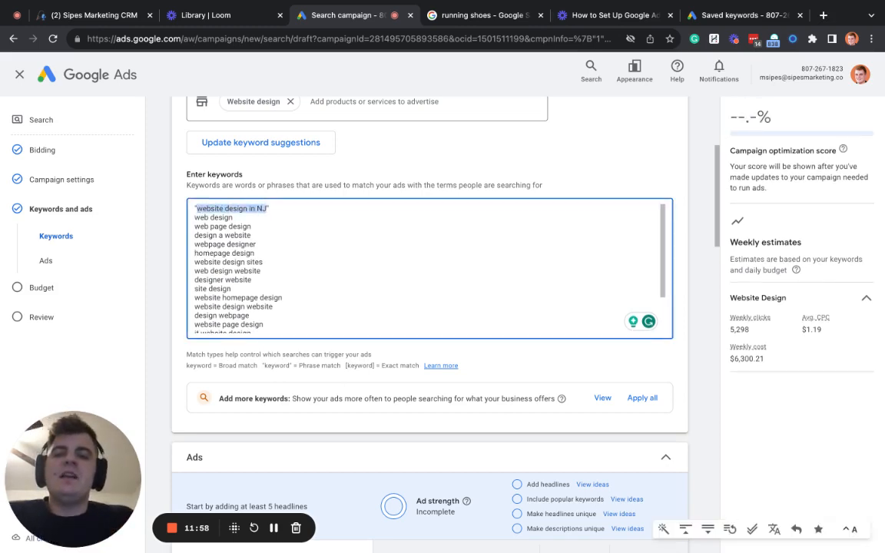
pyautogui.click(269, 211)
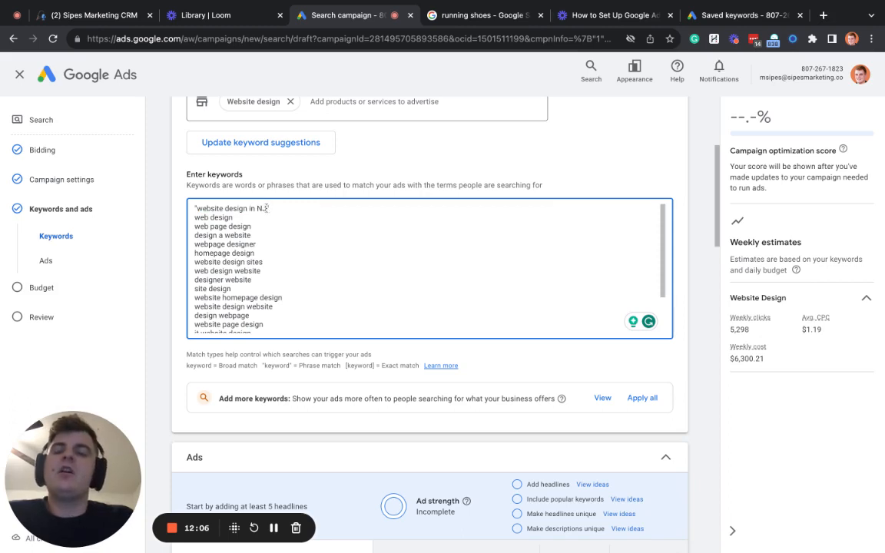
pyautogui.write('"')
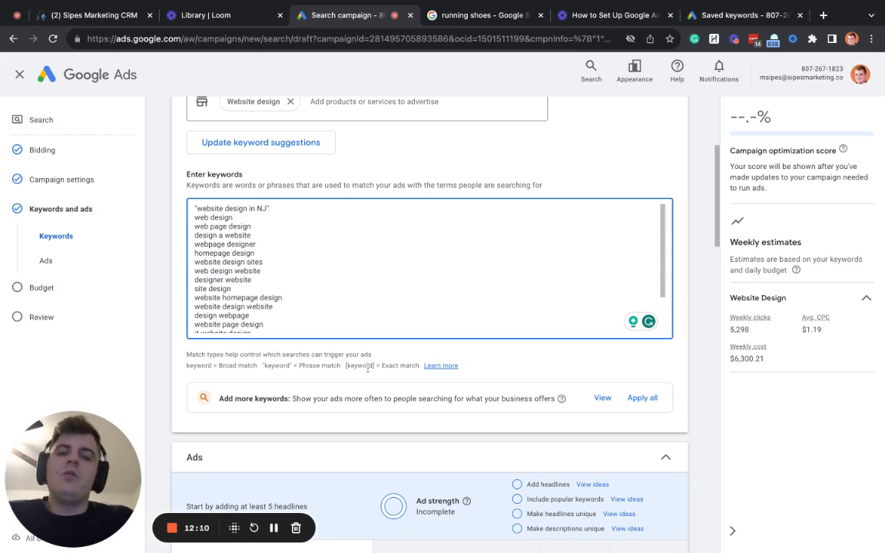
# Step: Change the first keyword to an exact match by enclosing it in square brackets: [website design in NJ]
pyautogui.click(194, 207)
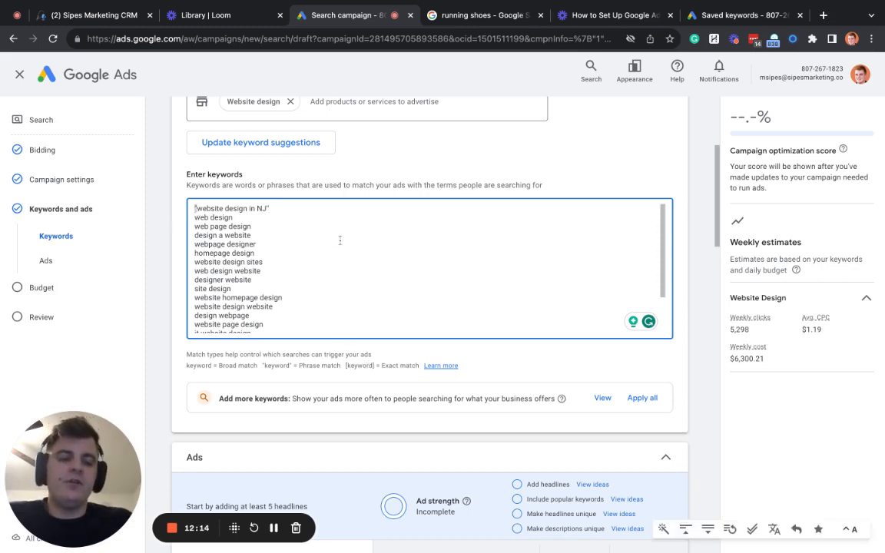
pyautogui.write('[')
pyautogui.click(272, 206)
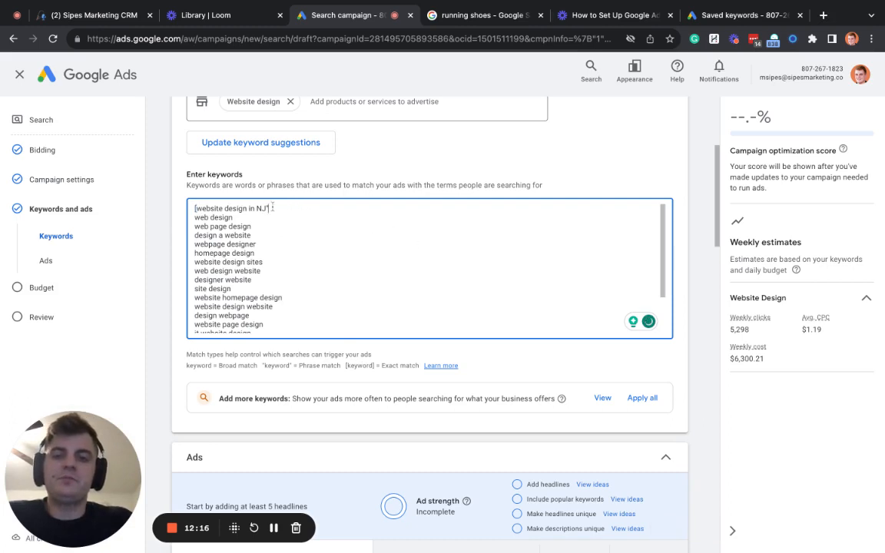
pyautogui.press('BackSpace')
pyautogui.write(']')
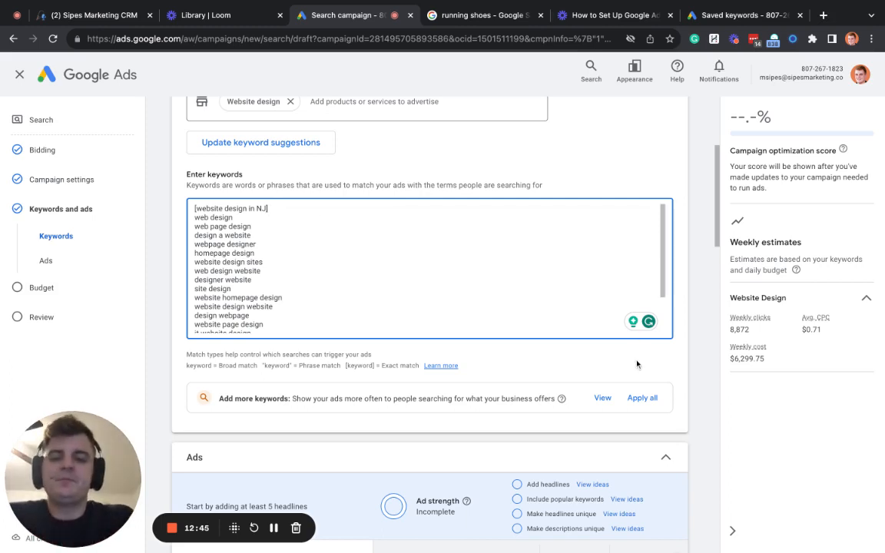
# Step: View the additional keyword recommendations and add all of them to the ad group's keyword list
pyautogui.tripleClick(215, 401)
pyautogui.click(215, 401)
pyautogui.moveTo(215, 403); pyautogui.dragTo(556, 399)
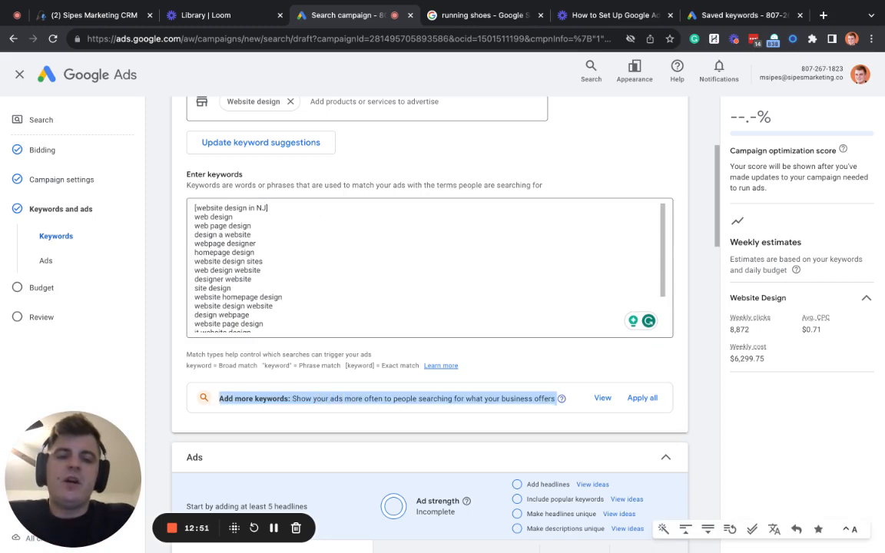
pyautogui.click(602, 398)
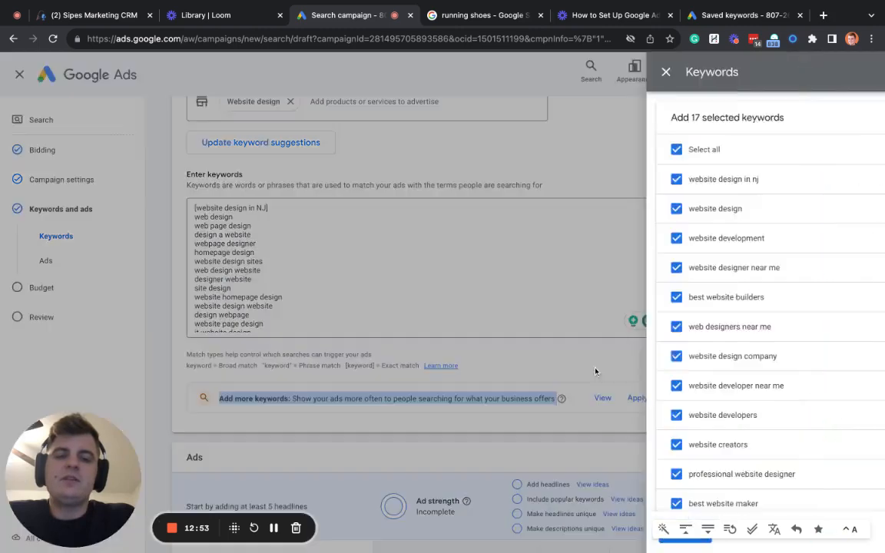
pyautogui.scroll(-3, 591, 449)
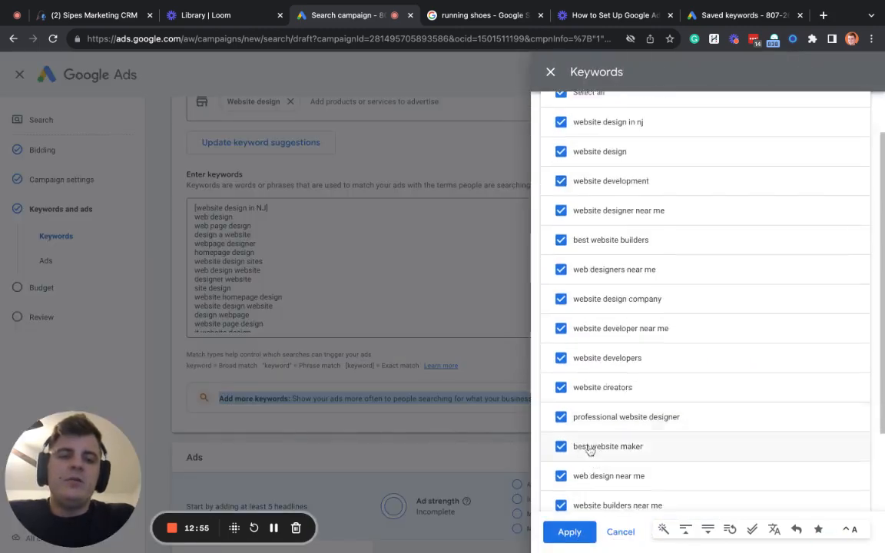
pyautogui.click(575, 534)
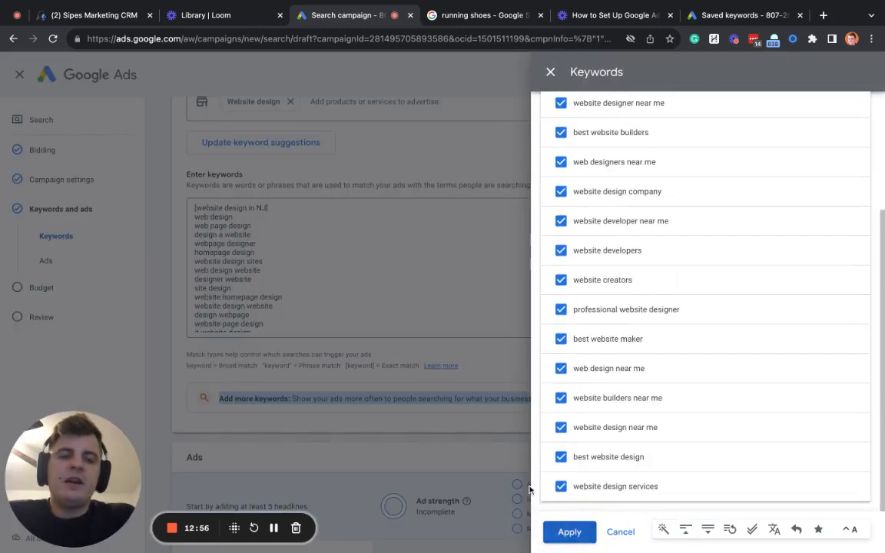
# Step: Check the warning on the ad's final URL and copy the full address of the sipesmarketing.com homepage, opened in a new tab
pyautogui.scroll(-8, 342, 296)
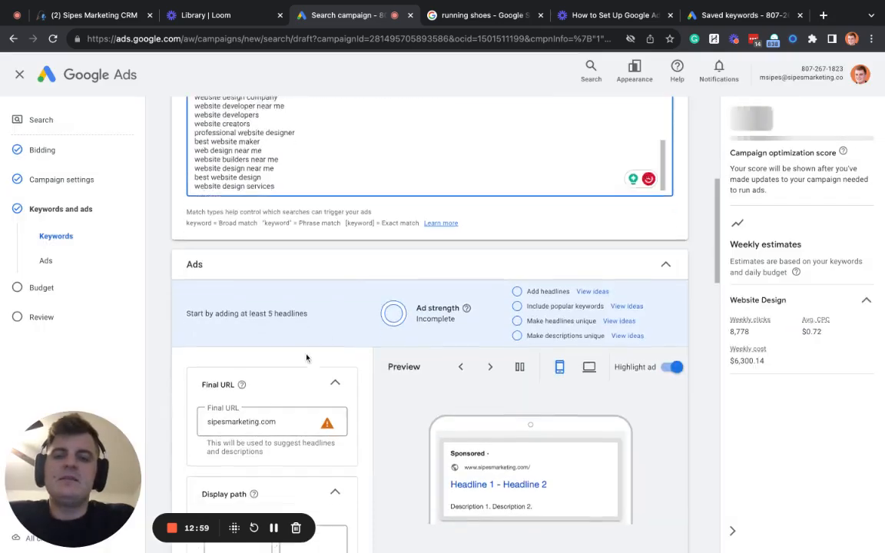
pyautogui.scroll(-1, 309, 297)
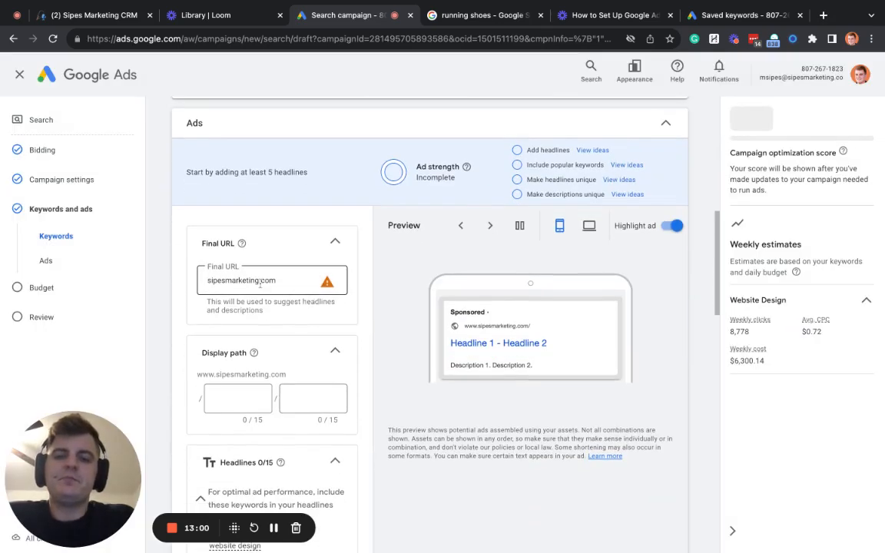
pyautogui.doubleClick(261, 282)
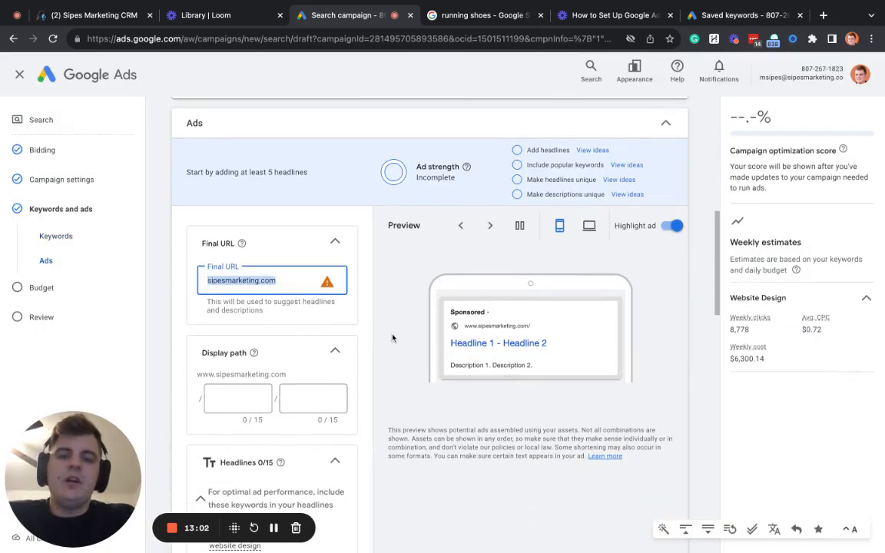
pyautogui.scroll(-1, 329, 294)
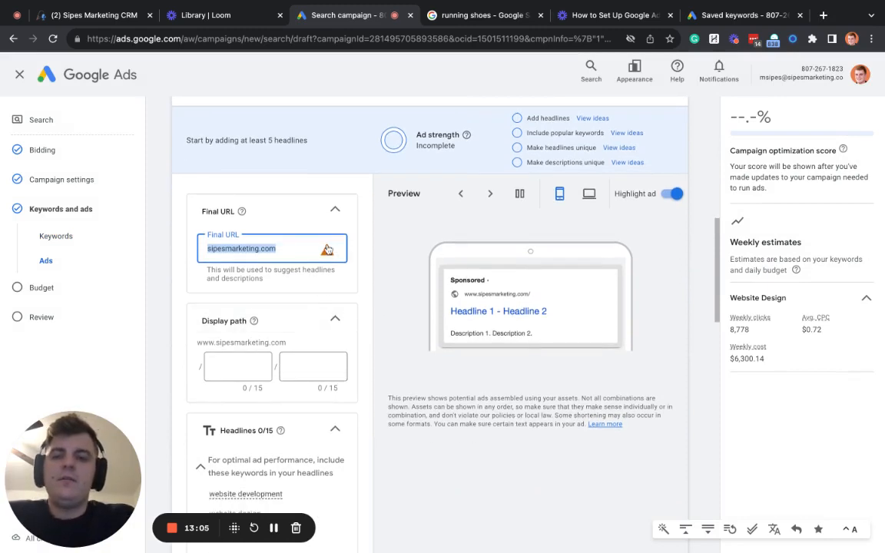
pyautogui.moveTo(327, 251)
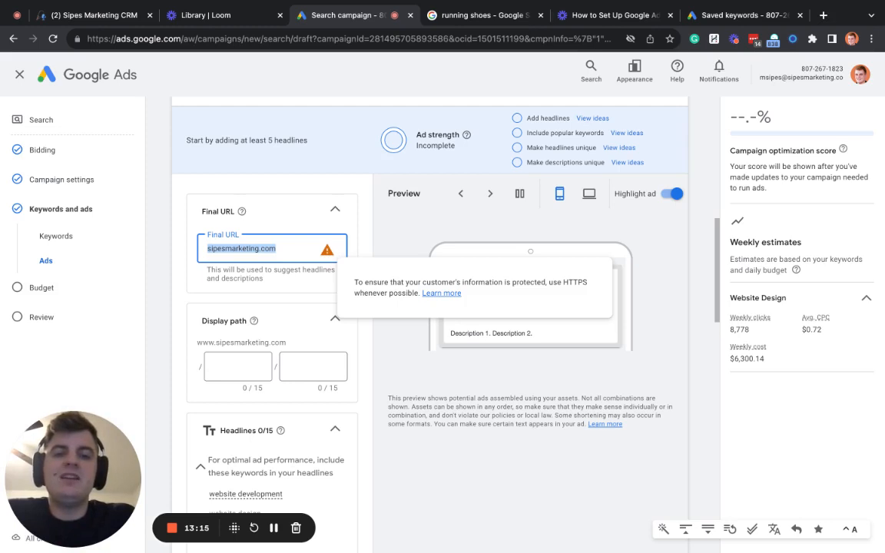
pyautogui.hotkey('ctrl', 't')
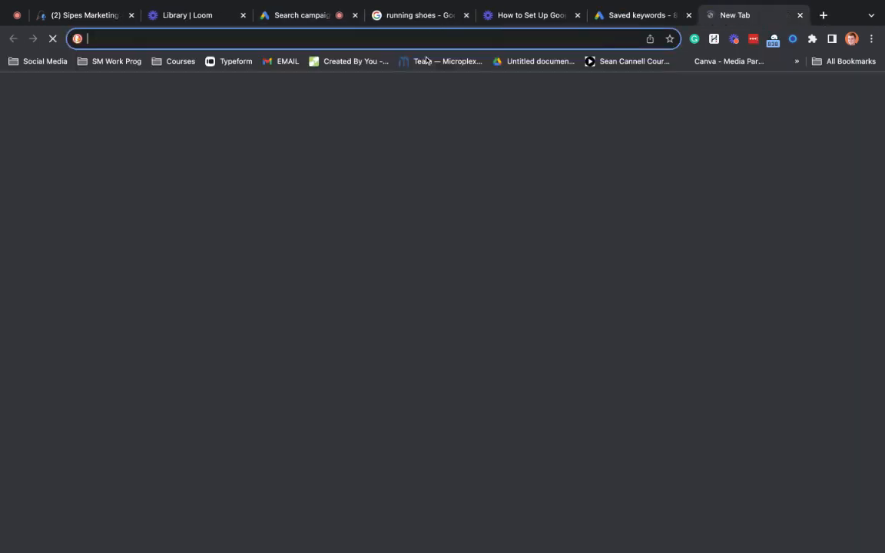
pyautogui.write('gogo')
pyautogui.hotkey('ctrl', 'a')
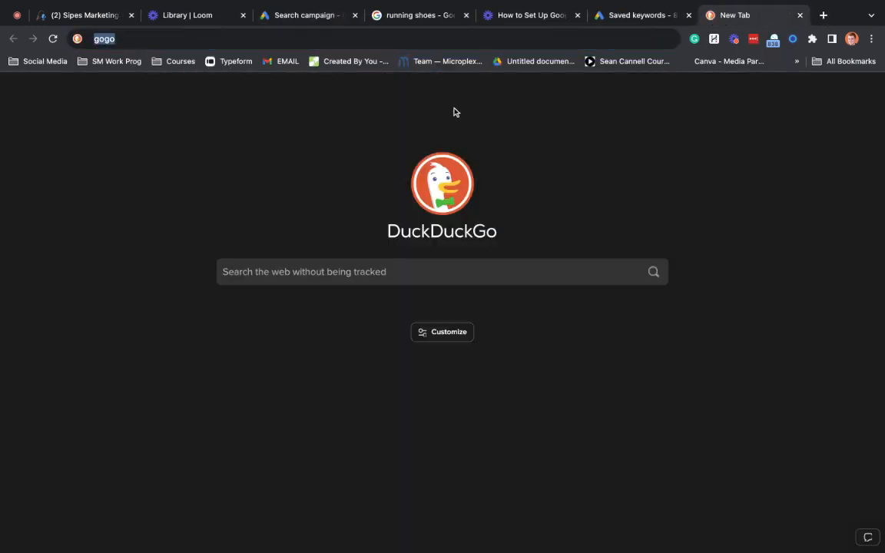
pyautogui.write('sipesm')
pyautogui.press('Return')
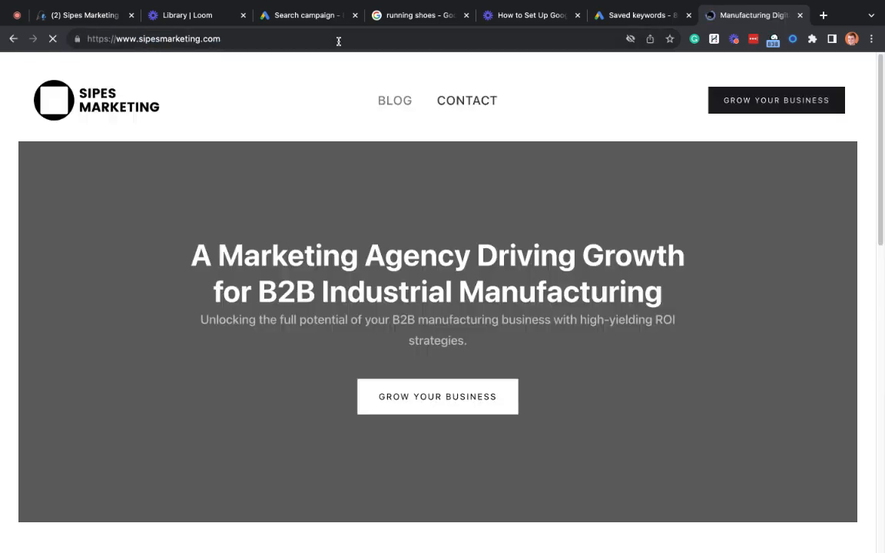
pyautogui.click(339, 38)
pyautogui.hotkey('ctrl', 'c')
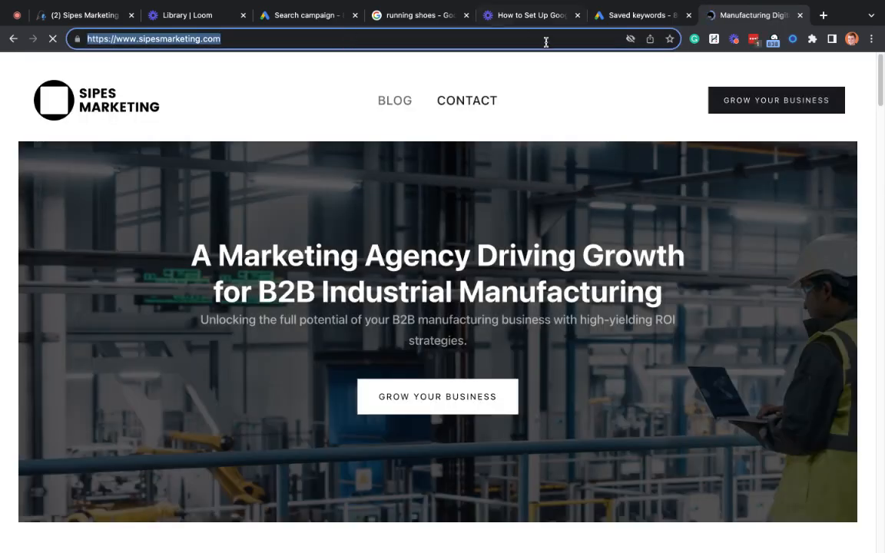
pyautogui.click(636, 15)
pyautogui.click(310, 15)
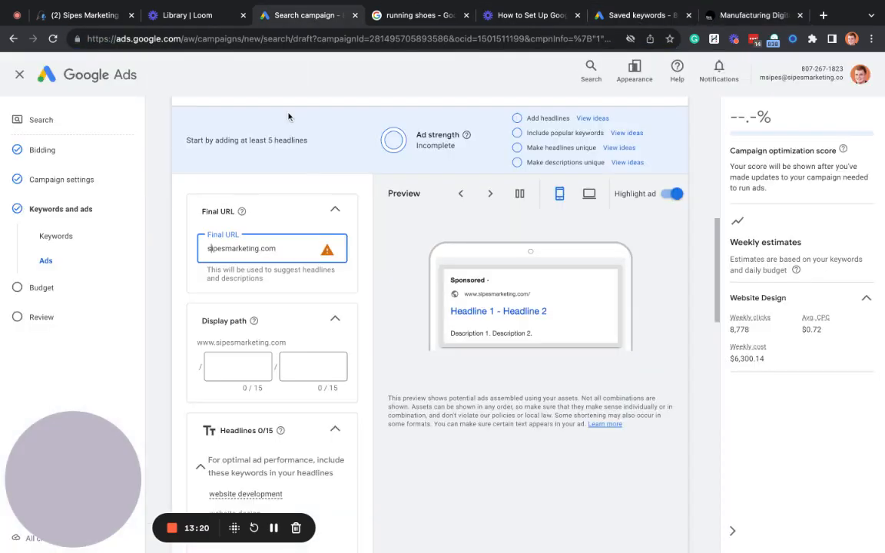
pyautogui.click(268, 250)
pyautogui.doubleClick(258, 249)
pyautogui.doubleClick(263, 248)
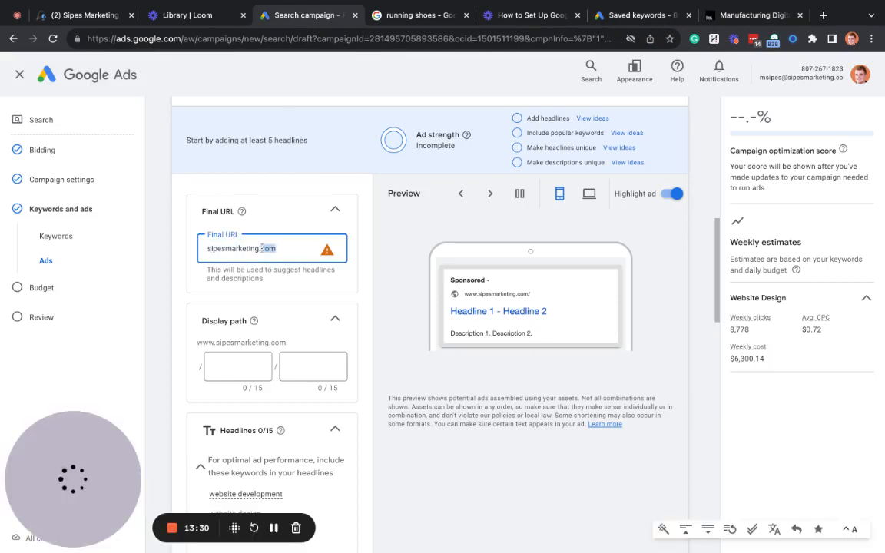
pyautogui.hotkey('ctrl', 'a')
pyautogui.hotkey('ctrl', 'v')
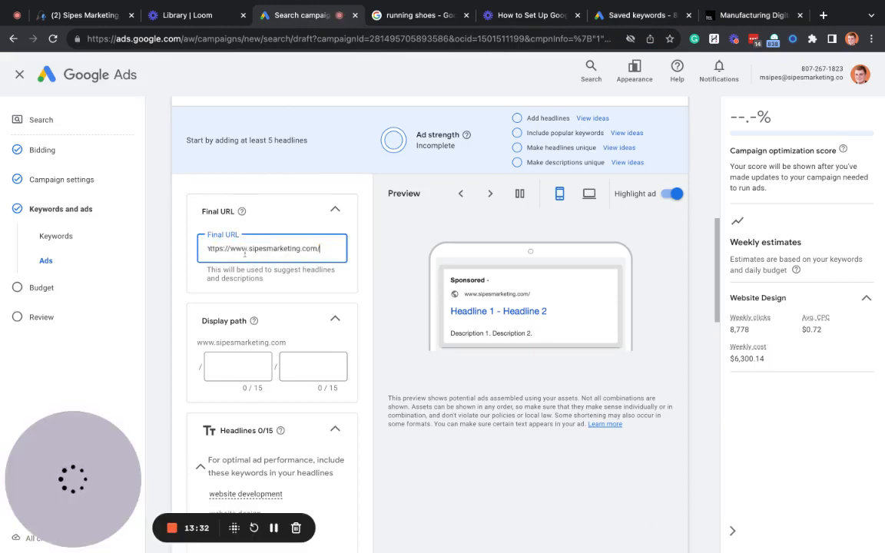
# Step: Examine the ad's display path fields and how the display URL appears in the ad preview
pyautogui.click(240, 363)
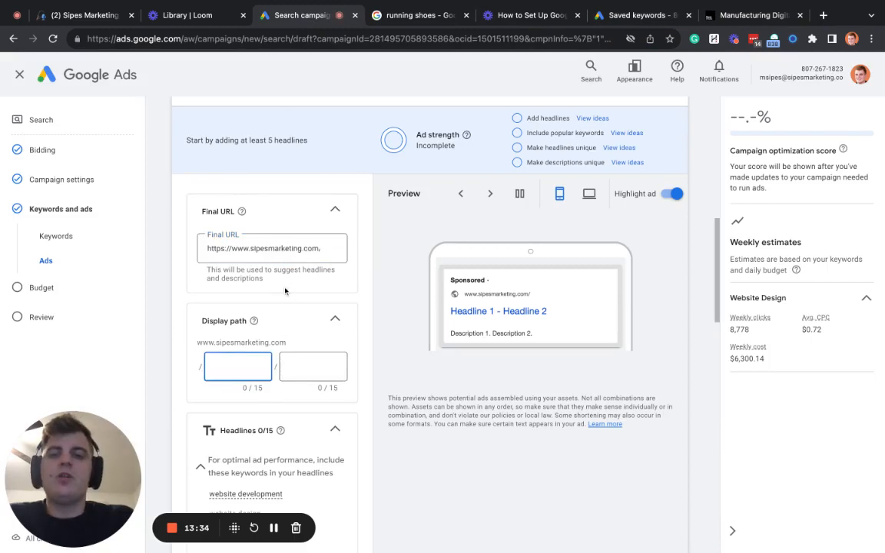
pyautogui.scroll(-1, 276, 270)
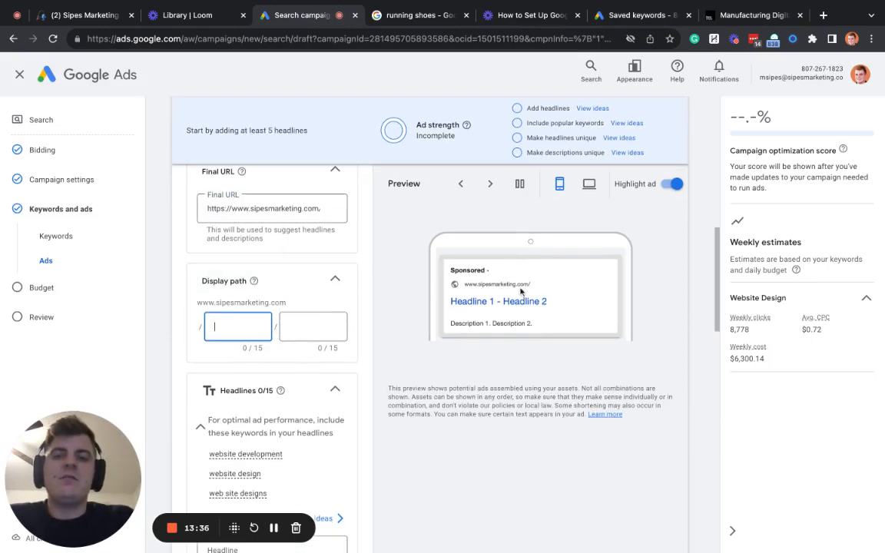
pyautogui.scroll(-1, 228, 288)
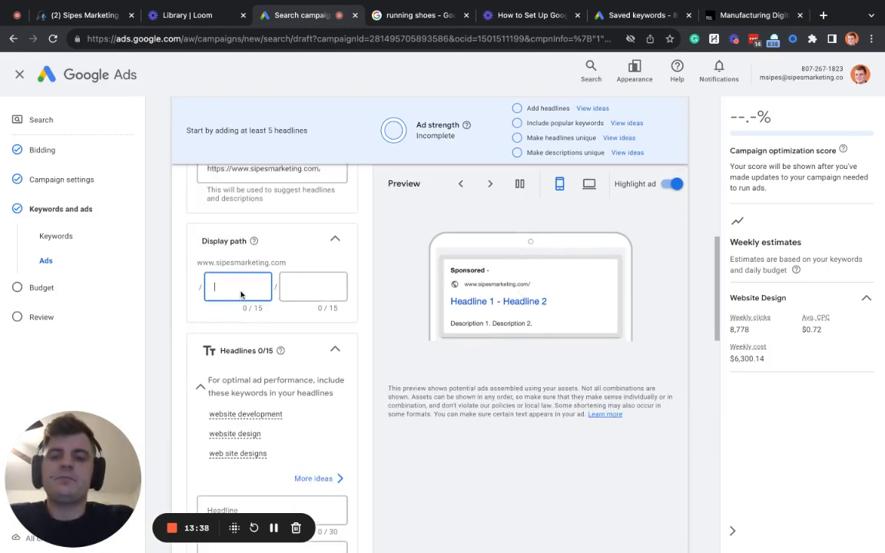
pyautogui.moveTo(203, 261); pyautogui.dragTo(291, 265)
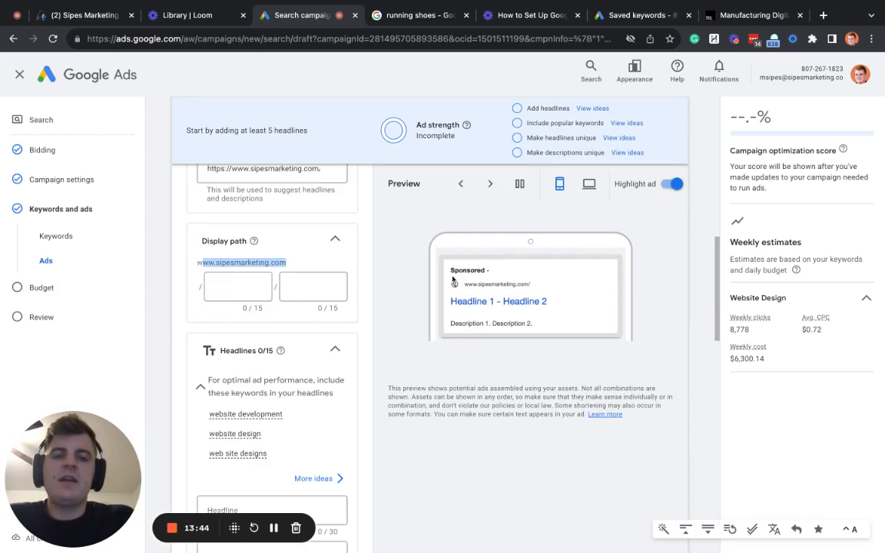
pyautogui.scroll(1, 300, 204)
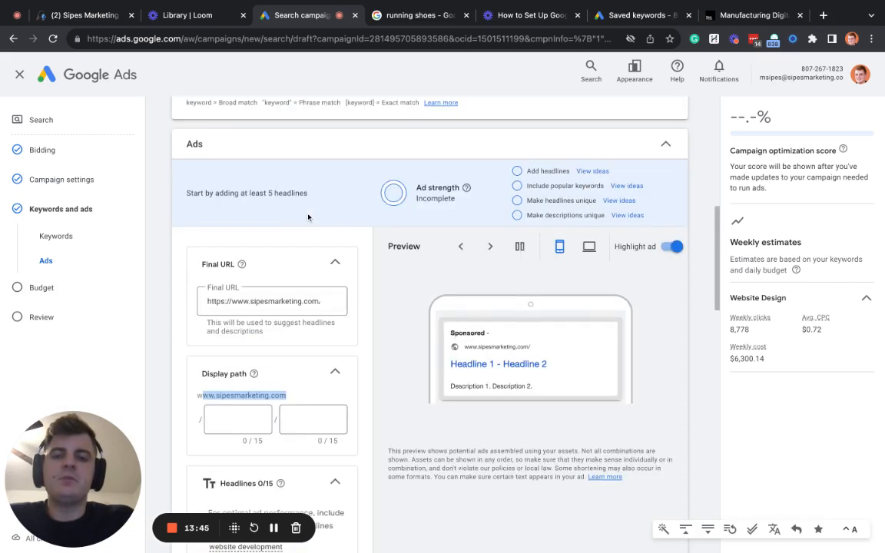
# Step: Switch to the open Sipes Marketing website, go to its contact form section and copy that page's full address
pyautogui.click(248, 300)
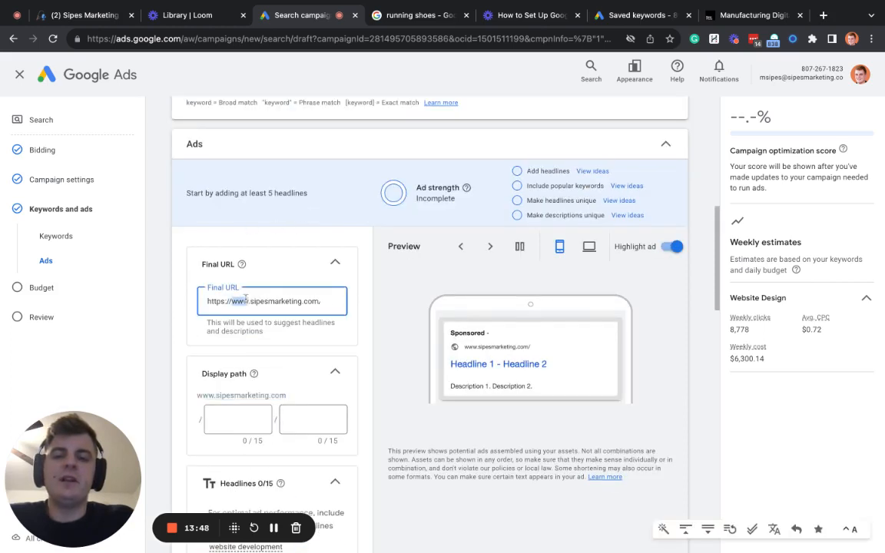
pyautogui.click(741, 15)
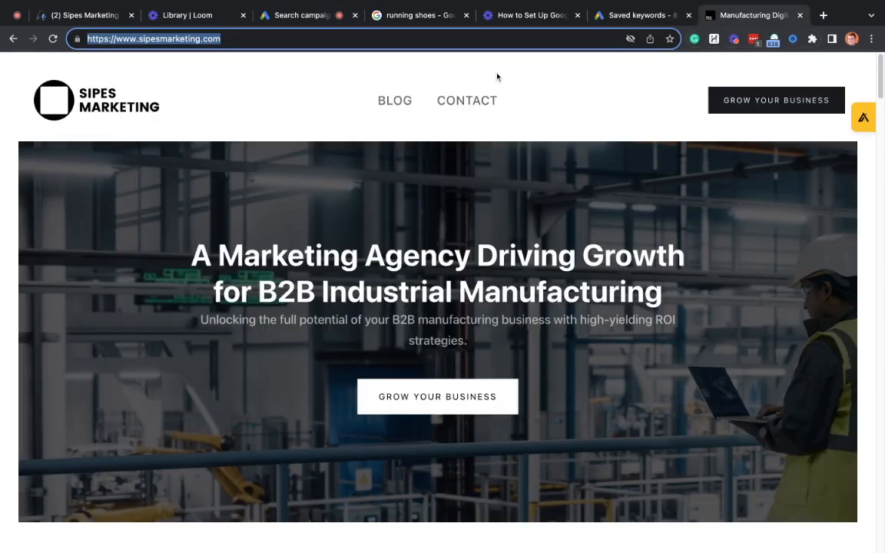
pyautogui.click(433, 410)
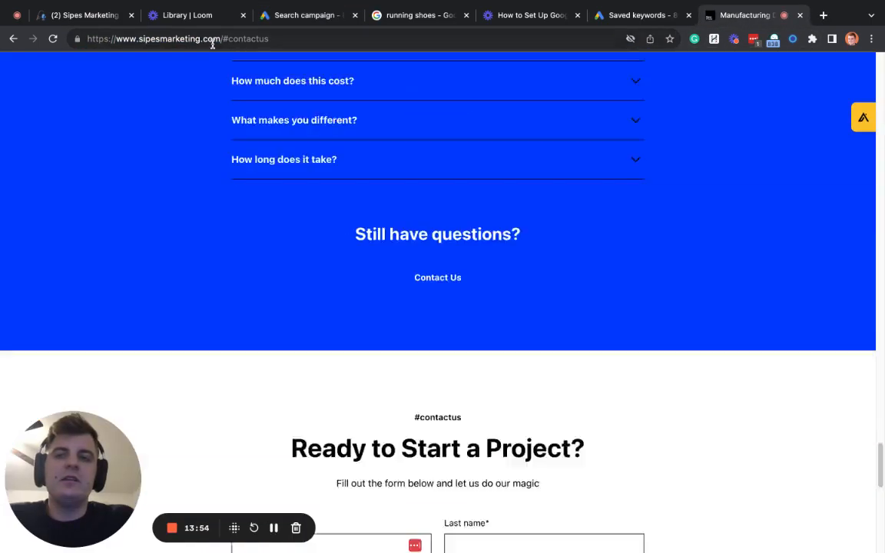
pyautogui.click(212, 44)
pyautogui.hotkey('ctrl', 'c')
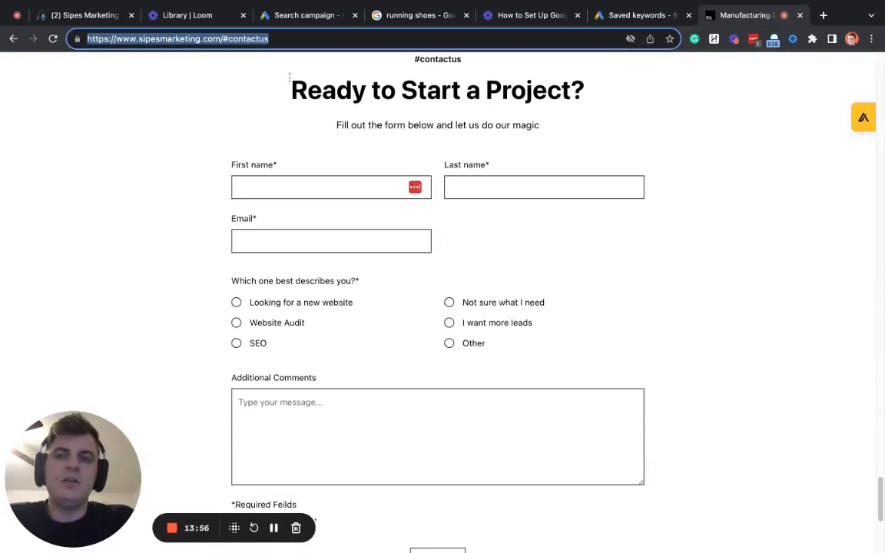
pyautogui.click(304, 16)
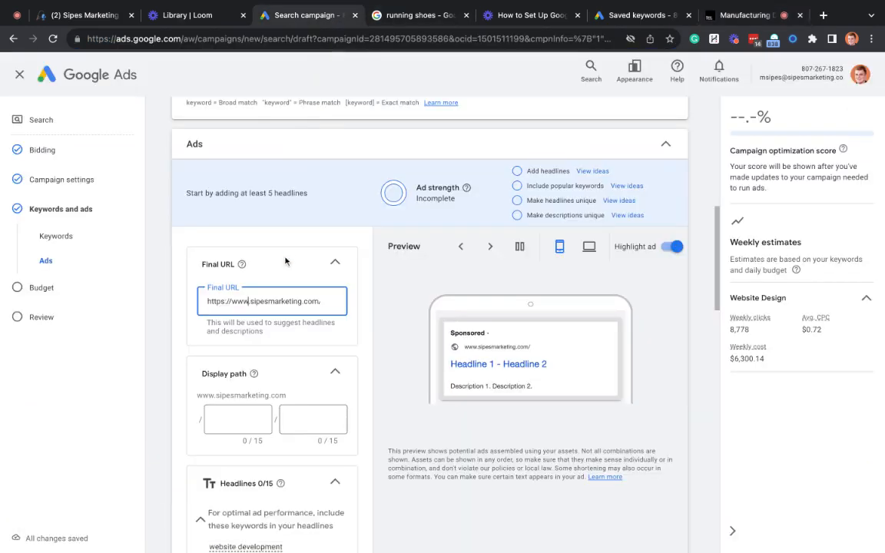
pyautogui.hotkey('ctrl', 'a')
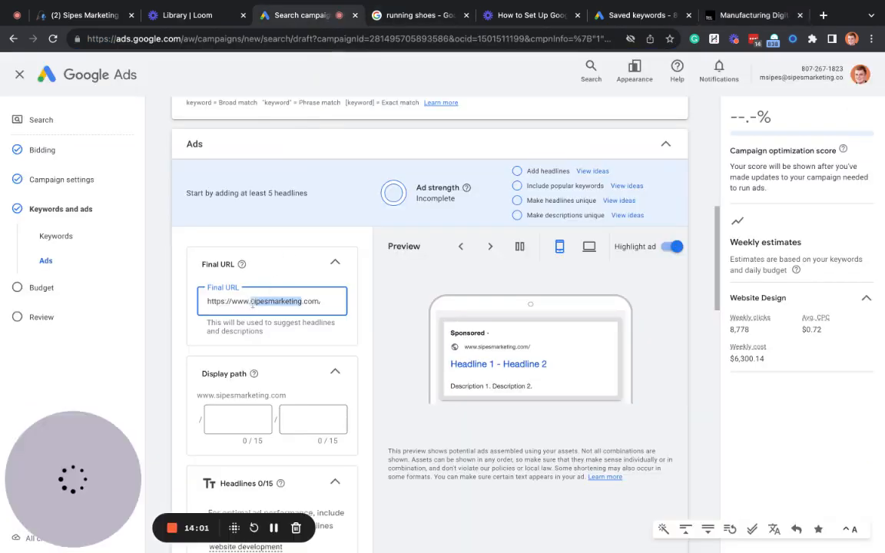
pyautogui.hotkey('ctrl', 'v')
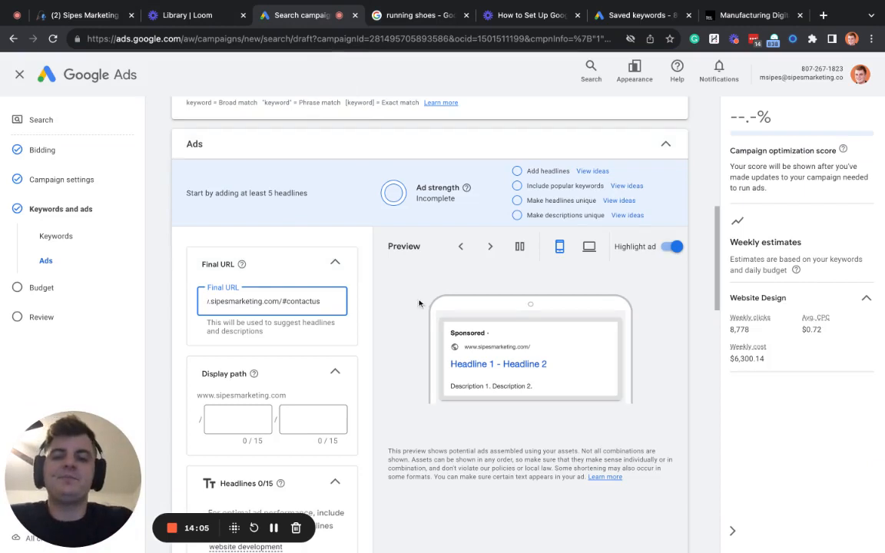
# Step: Set the first part of the ad's display path to Contact-us
pyautogui.scroll(-3, 323, 346)
pyautogui.click(237, 226)
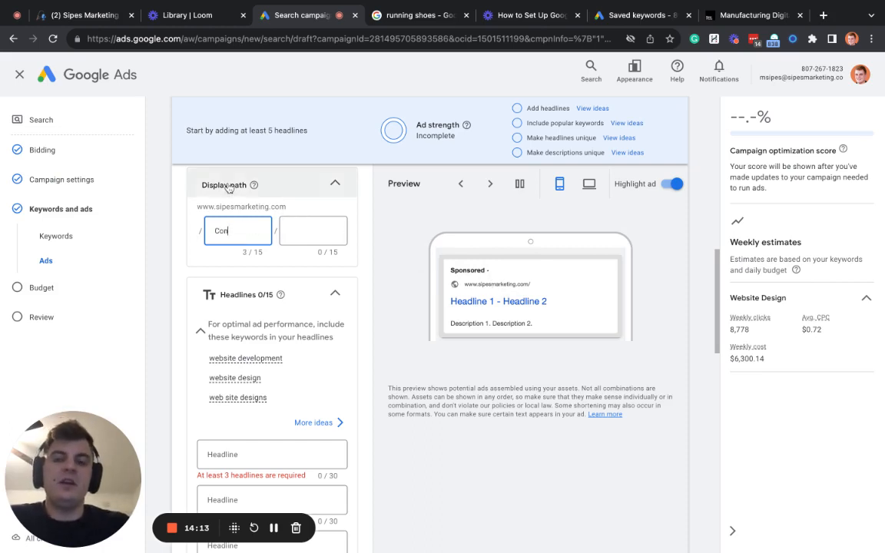
pyautogui.press('BackSpace')
pyautogui.press('BackSpace')
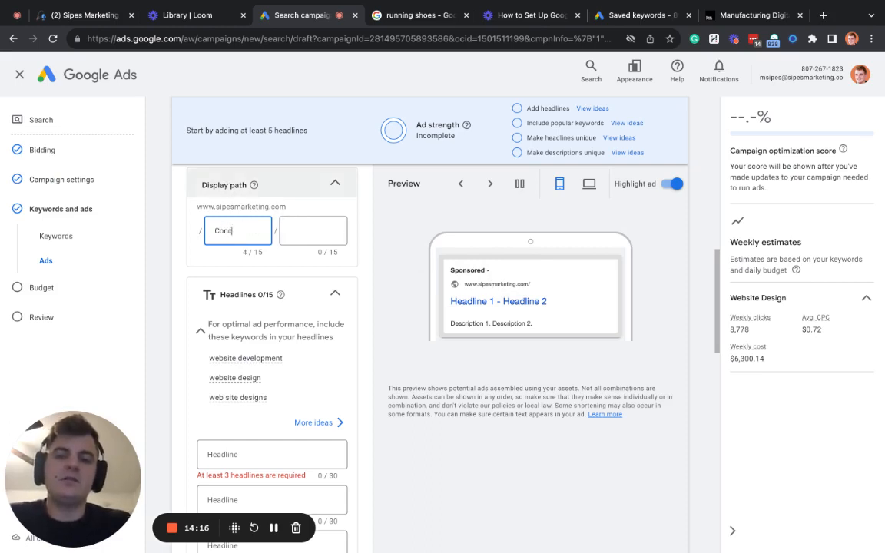
pyautogui.press('BackSpace')
pyautogui.write('tact us')
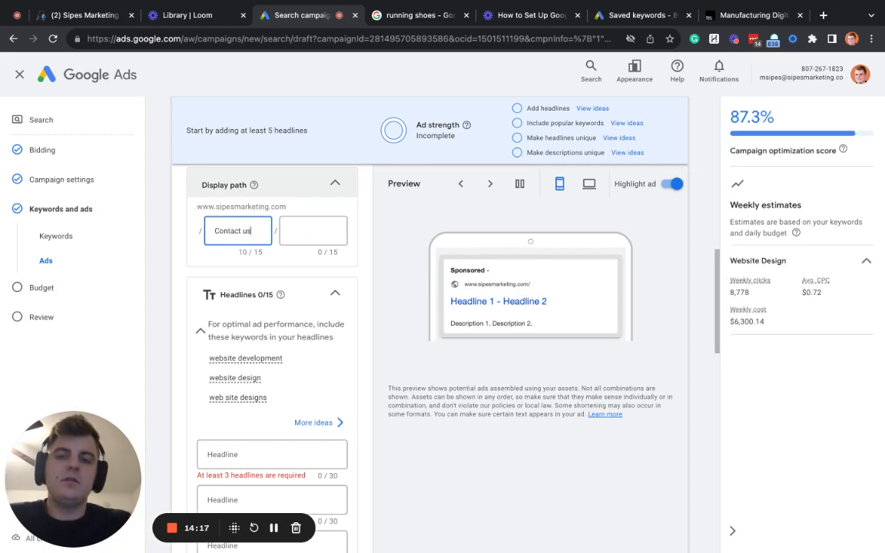
pyautogui.press('BackSpace')
pyautogui.press('BackSpace')
pyautogui.press('BackSpace')
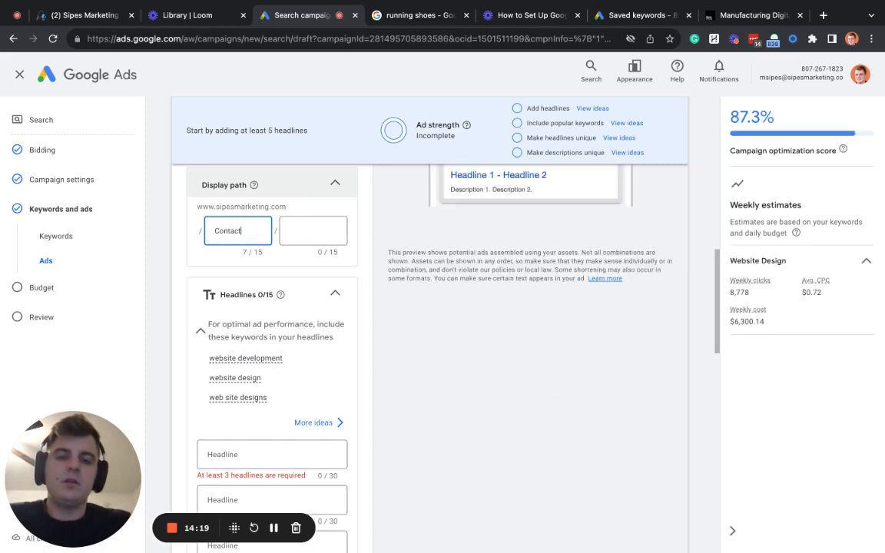
pyautogui.write('-s')
pyautogui.press('BackSpace')
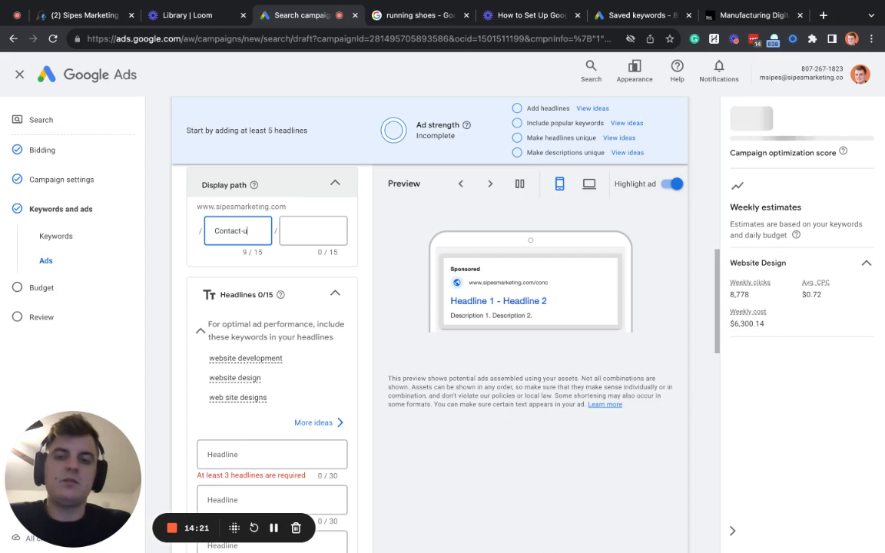
pyautogui.write('us')
# Step: Set the second part of the ad's display path to Website-Dev
pyautogui.scroll(-3, 549, 292)
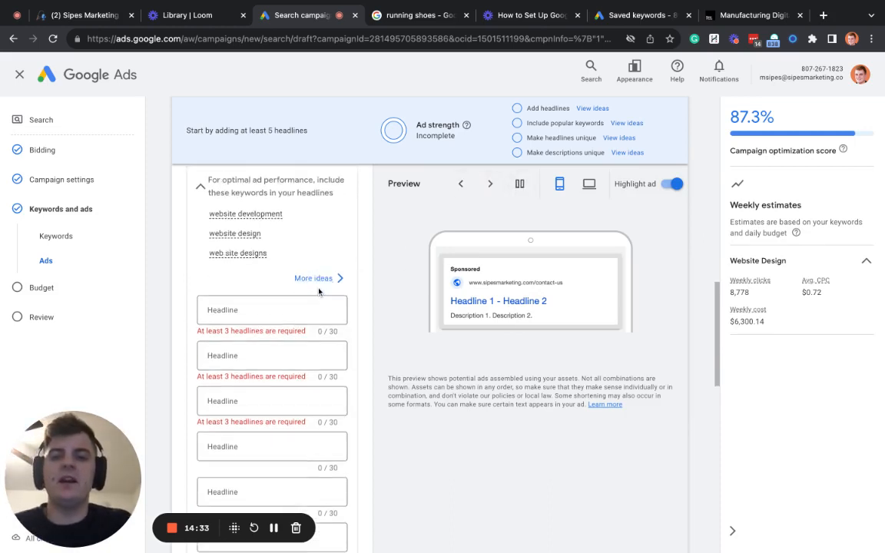
pyautogui.scroll(5, 316, 296)
pyautogui.scroll(-3, 316, 315)
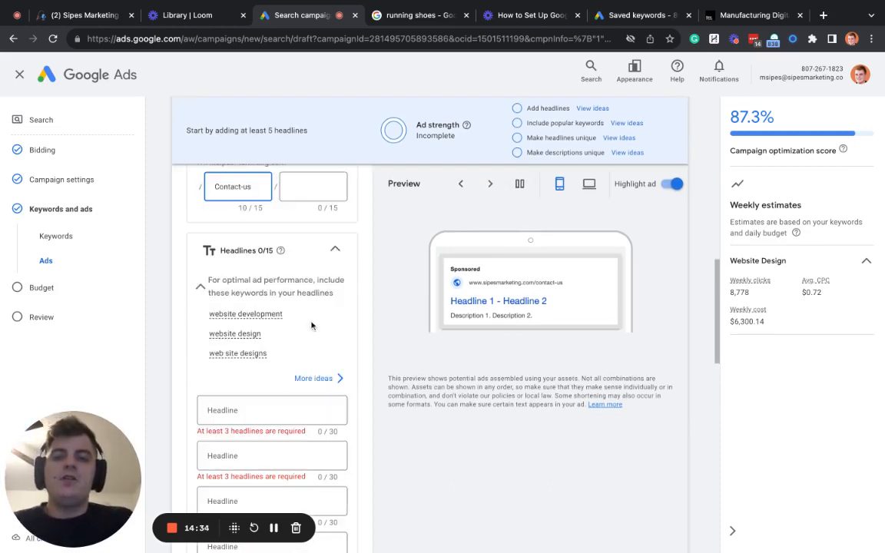
pyautogui.scroll(1, 284, 192)
pyautogui.click(311, 198)
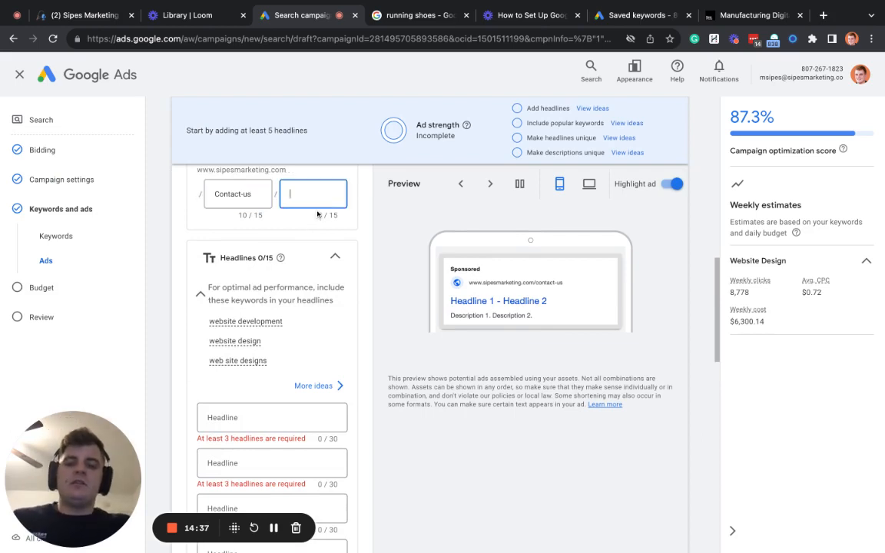
pyautogui.write('Website')
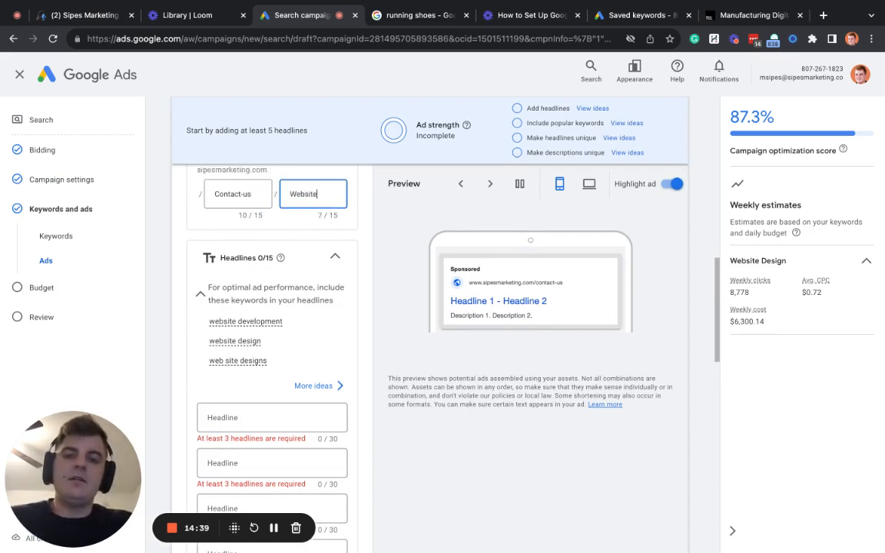
pyautogui.write(' De')
pyautogui.press('BackSpace')
pyautogui.press('BackSpace')
pyautogui.press('BackSpace')
pyautogui.write('DE')
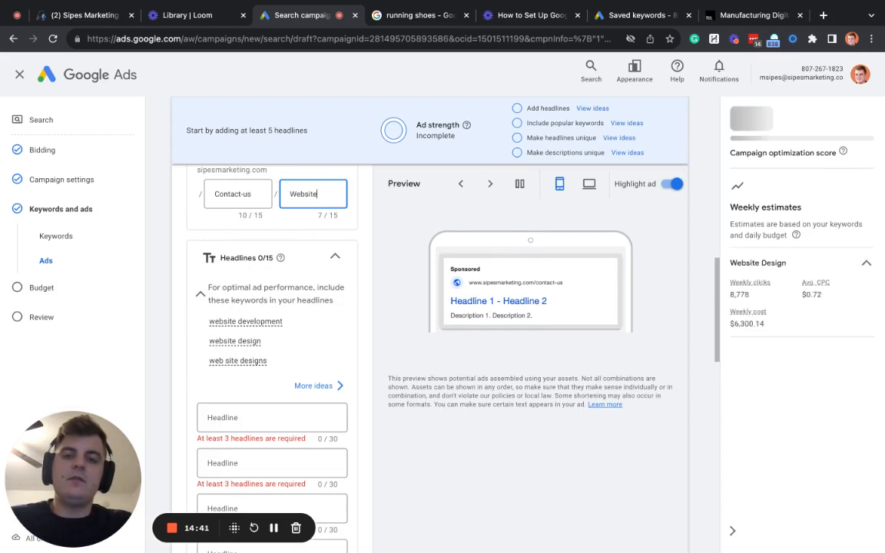
pyautogui.press('BackSpace')
pyautogui.press('BackSpace')
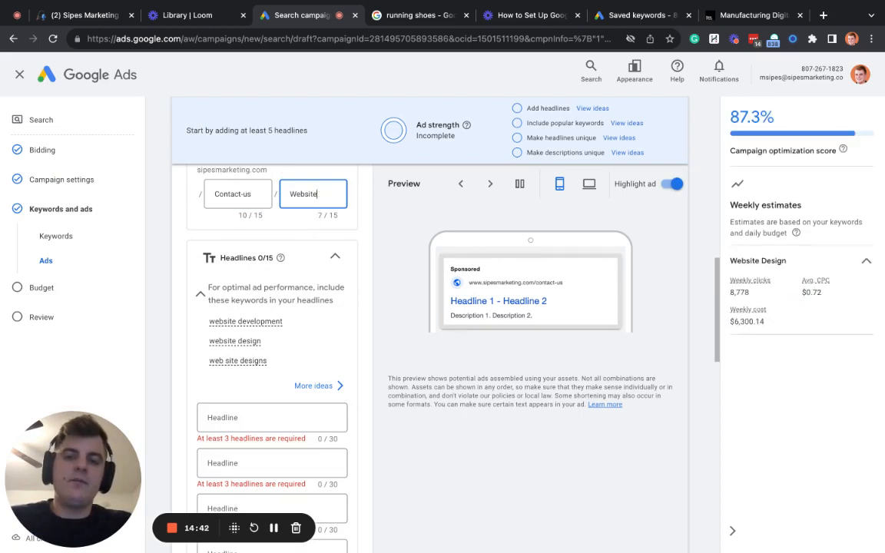
pyautogui.write('-Dev')
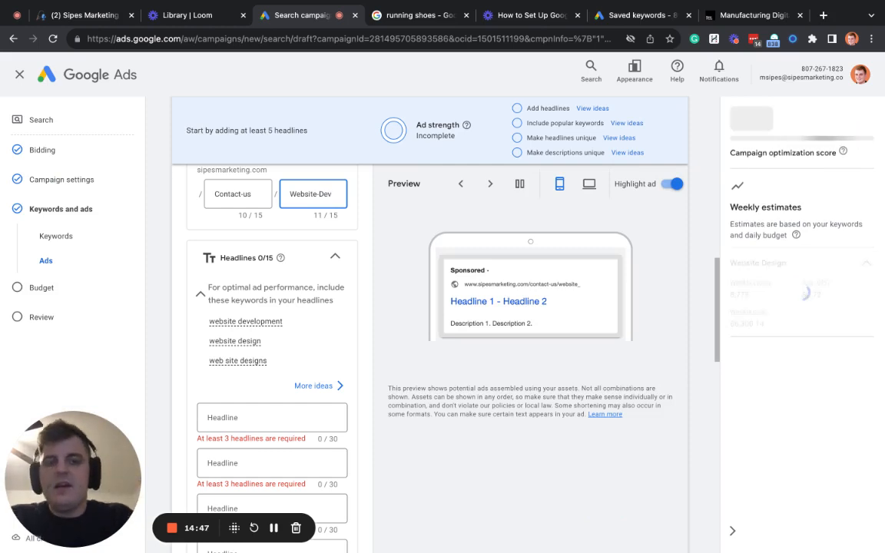
# Step: Review the keywords suggested for the headlines and fill the first headline with the suggestion B2B Manufacturing Marketing
pyautogui.scroll(-1, 580, 277)
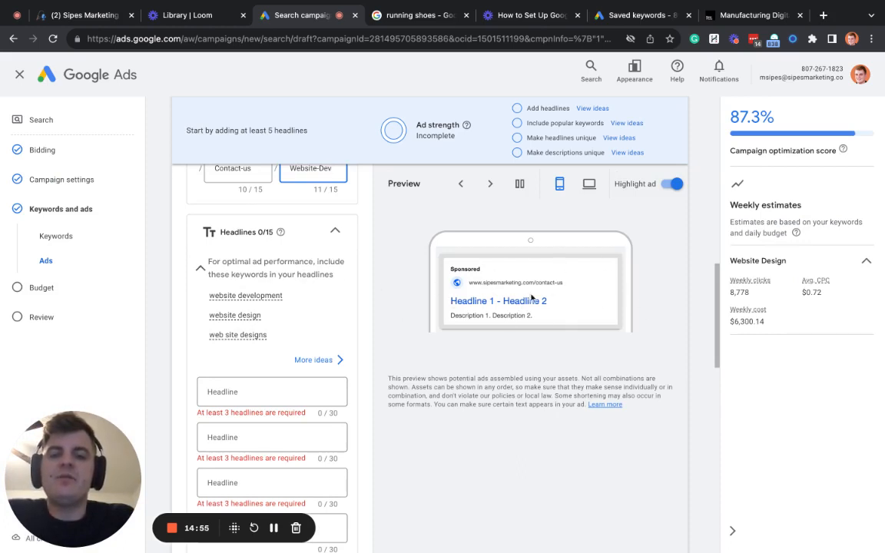
pyautogui.scroll(-2, 230, 278)
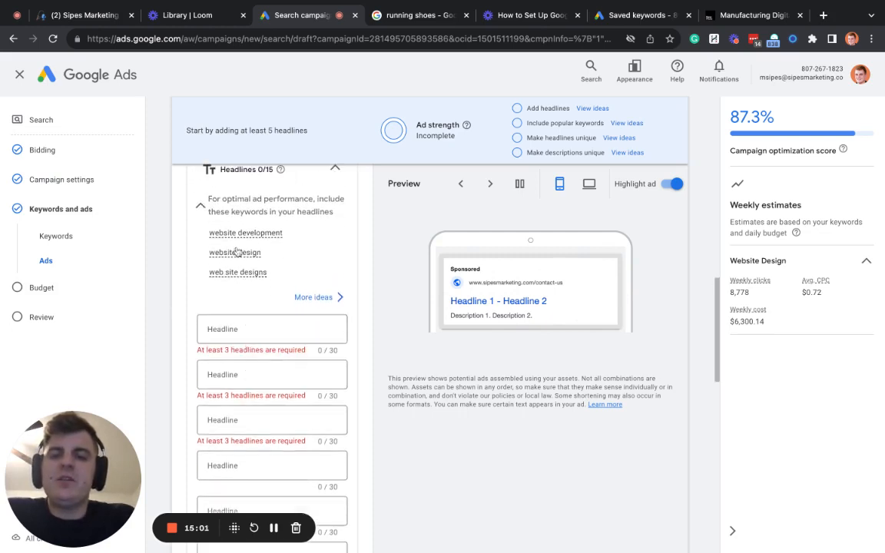
pyautogui.moveTo(240, 237)
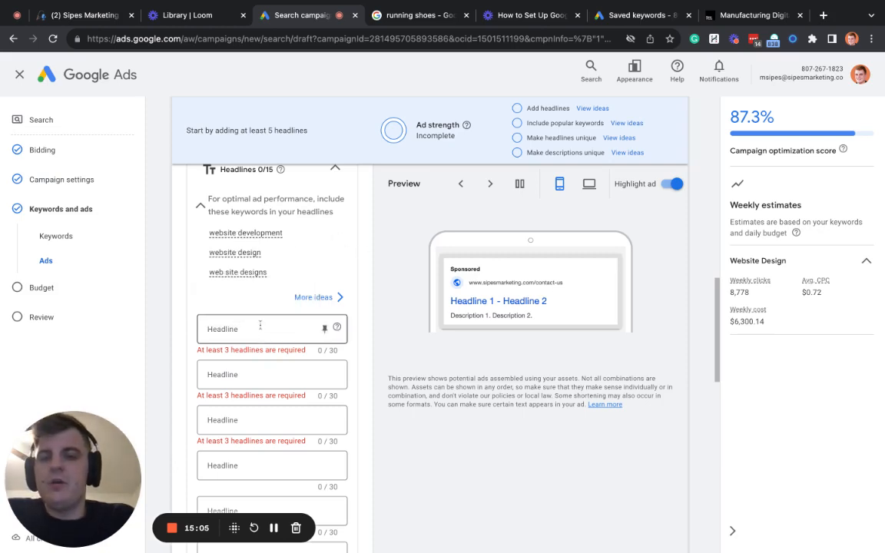
pyautogui.click(261, 327)
pyautogui.click(351, 265)
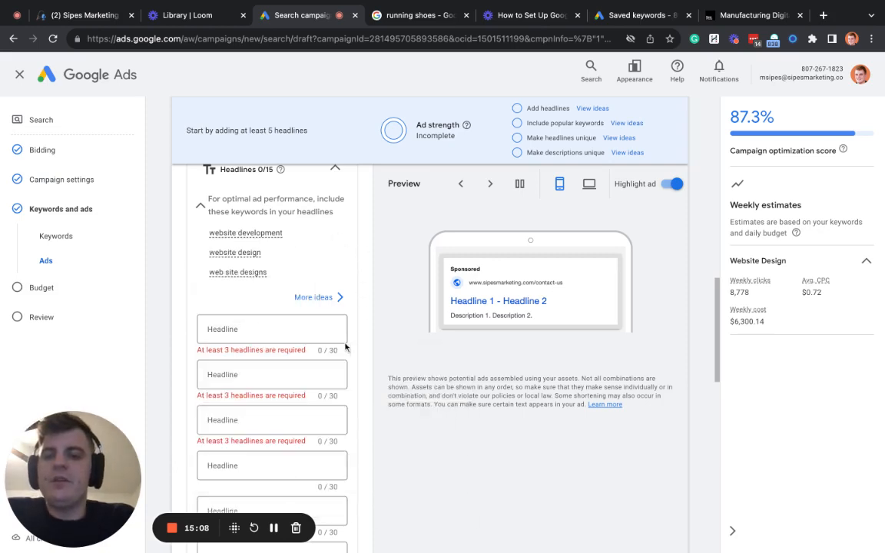
pyautogui.click(263, 328)
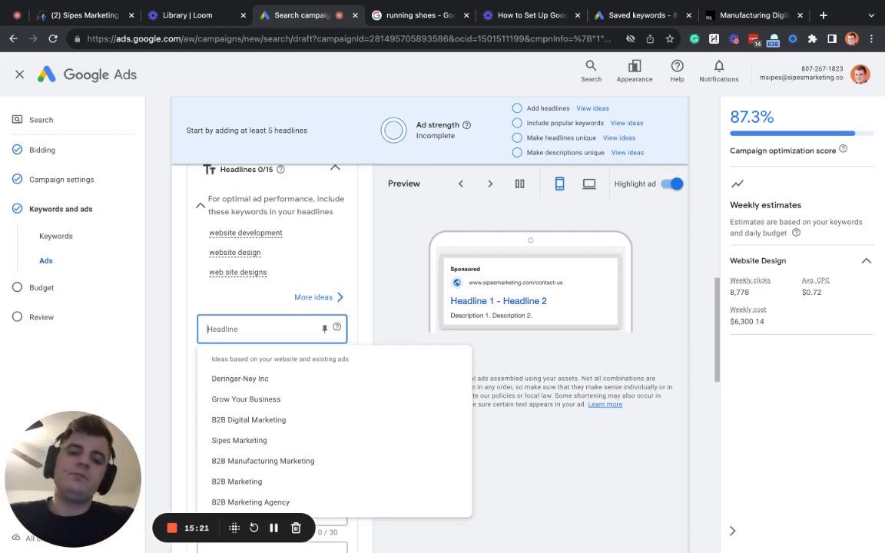
pyautogui.click(247, 460)
# Step: Replace the first headline with Top Website Design Agency and enter 100% Results as the second headline
pyautogui.tripleClick(262, 329)
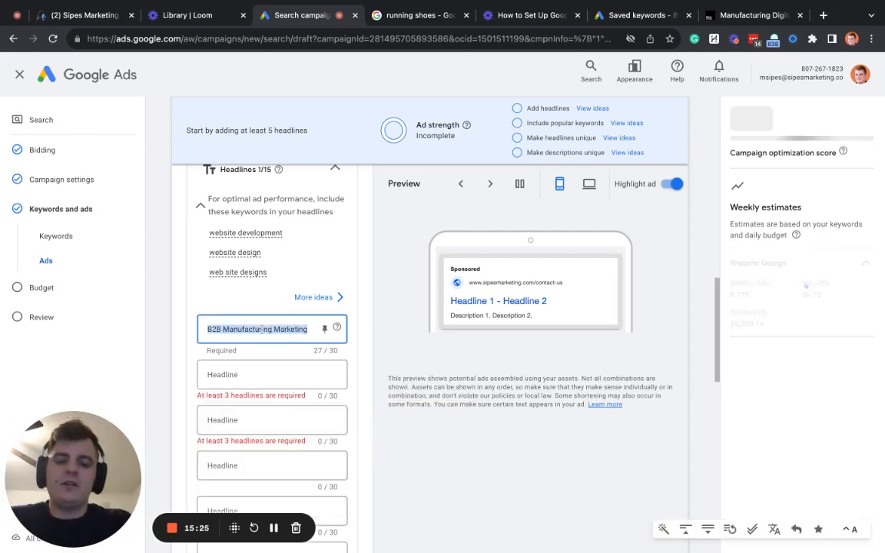
pyautogui.write('Ga')
pyautogui.press('BackSpace')
pyautogui.press('BackSpace')
pyautogui.write('To')
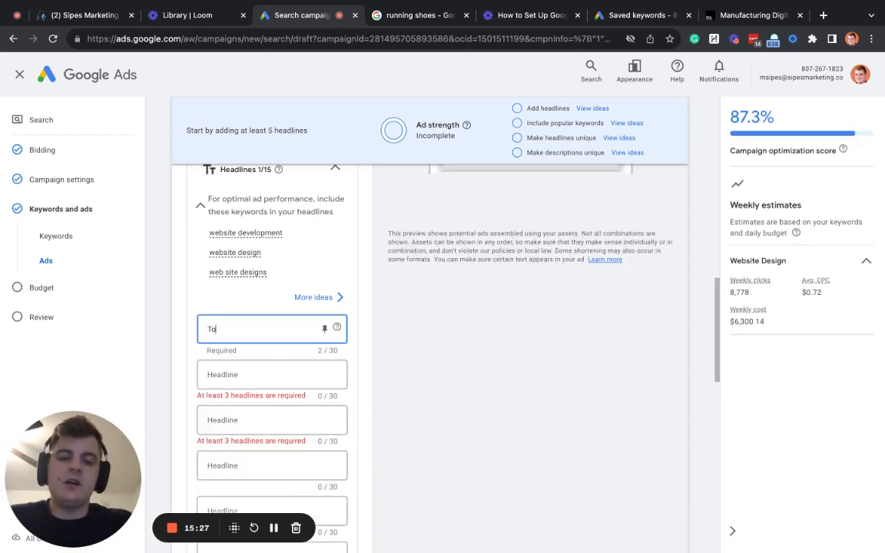
pyautogui.write('p Website Design A')
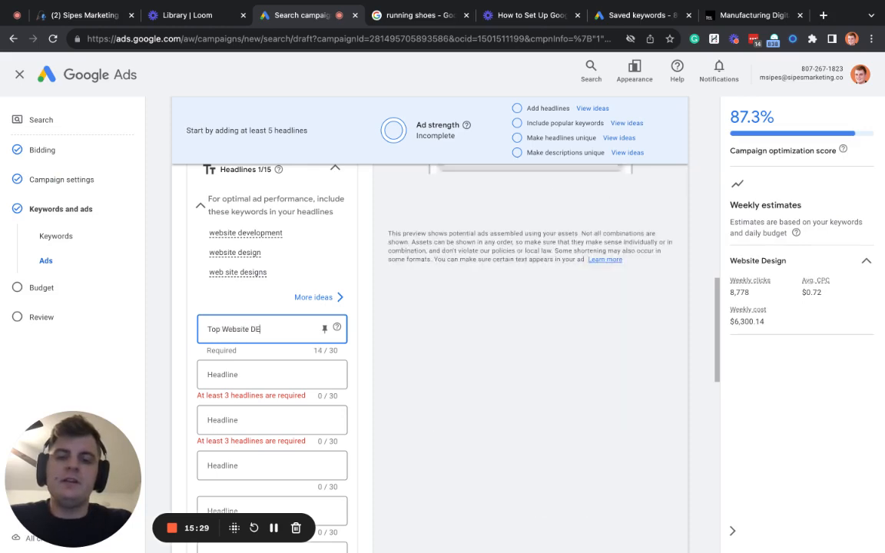
pyautogui.write('gency')
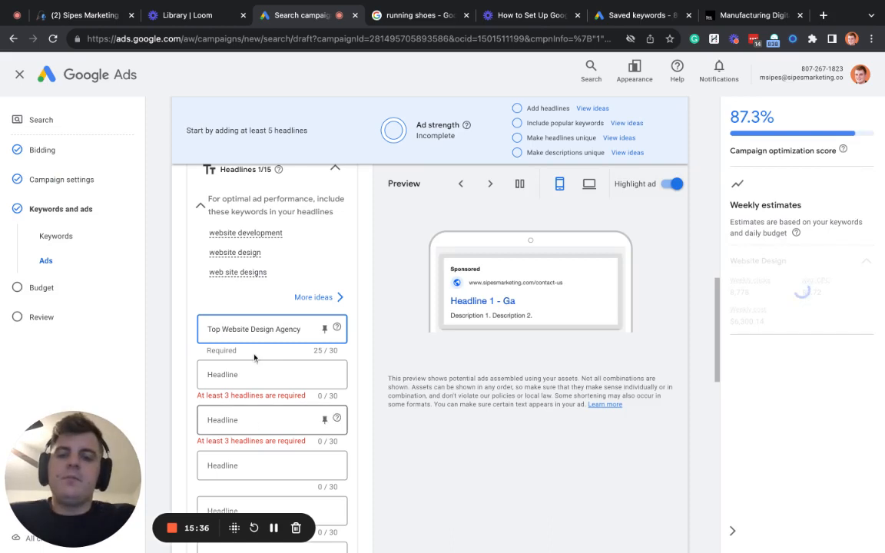
pyautogui.click(261, 376)
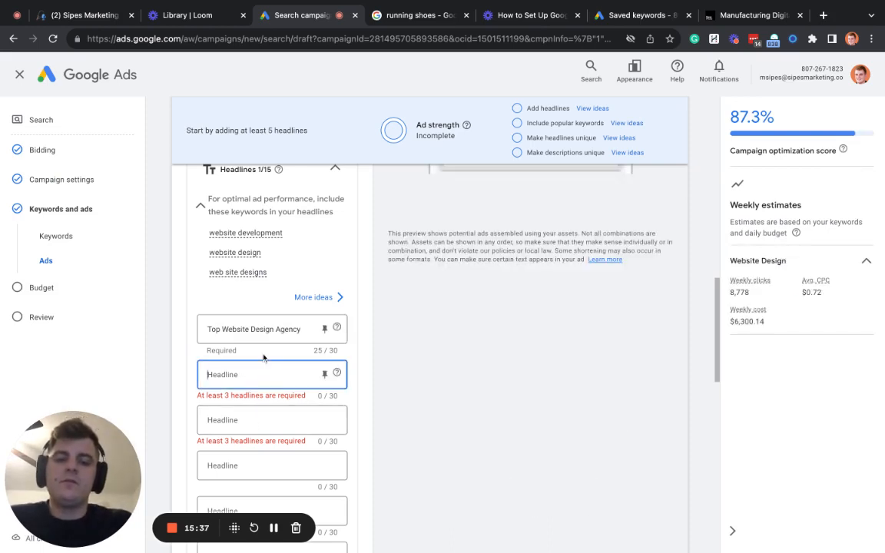
pyautogui.write('100% Results')
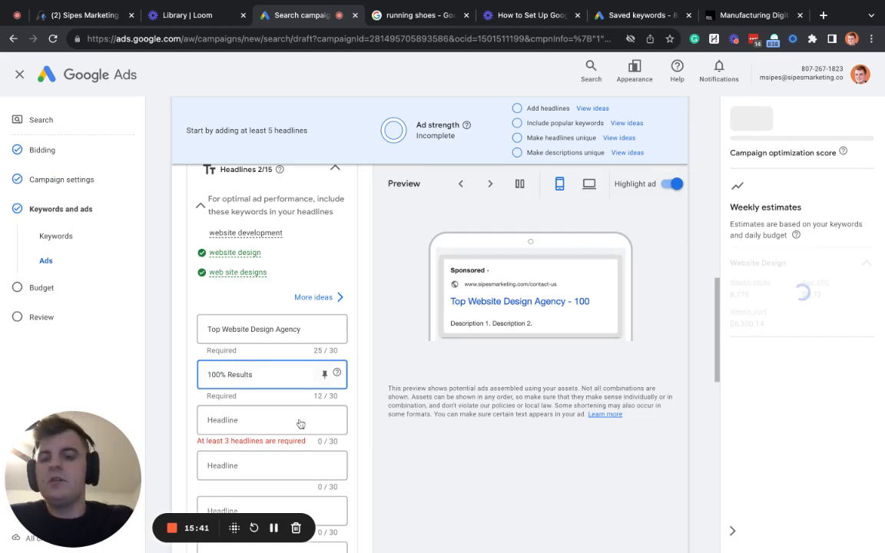
# Step: Enter Increased By 10% as the ad's third headline
pyautogui.click(263, 418)
pyautogui.write('(Increased')
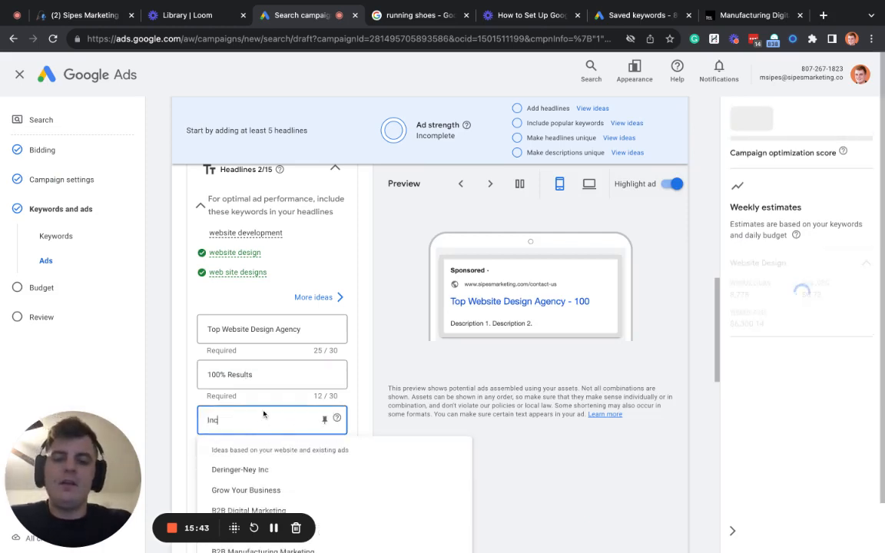
pyautogui.write(' B')
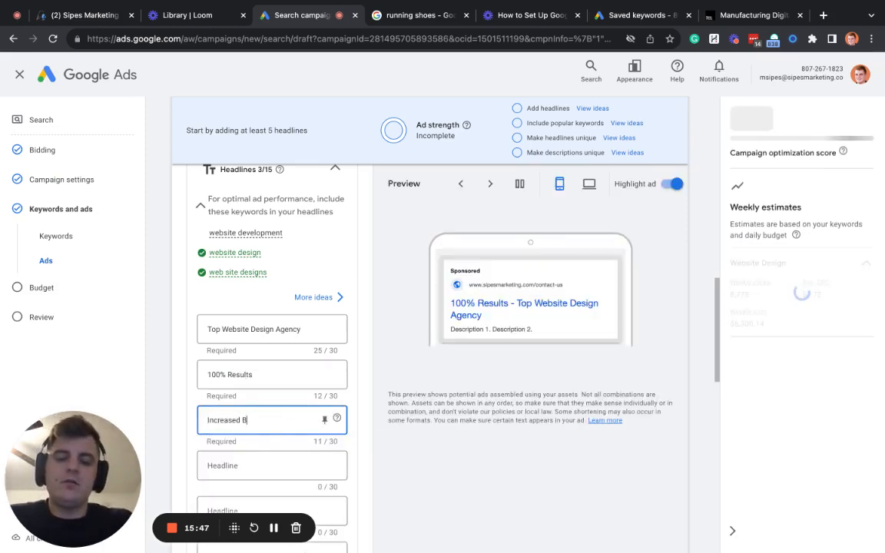
pyautogui.write('y 10')
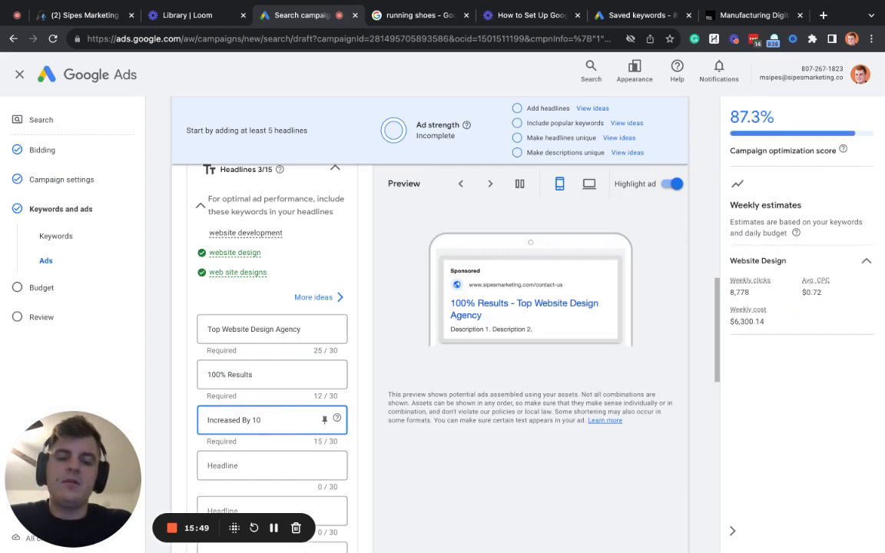
pyautogui.write('%')
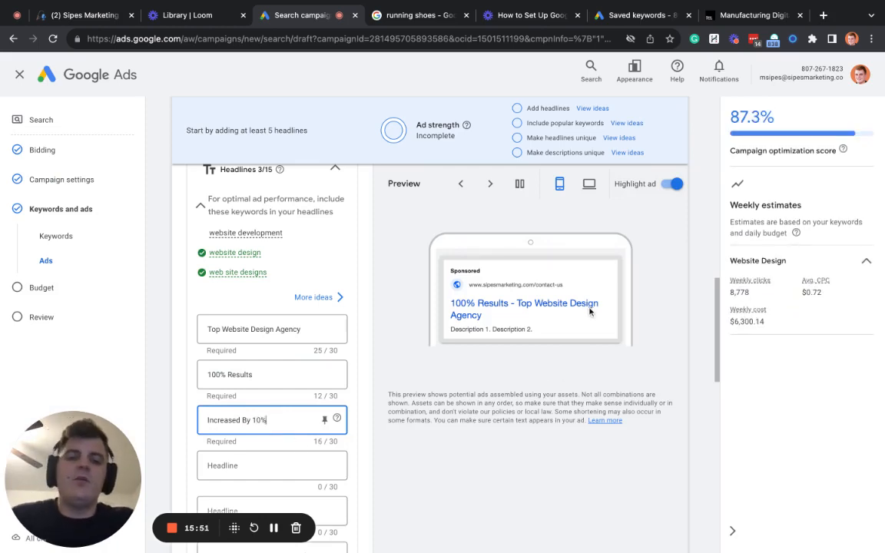
# Step: Examine the entered headlines and display path against the ad preview
pyautogui.scroll(-1, 277, 417)
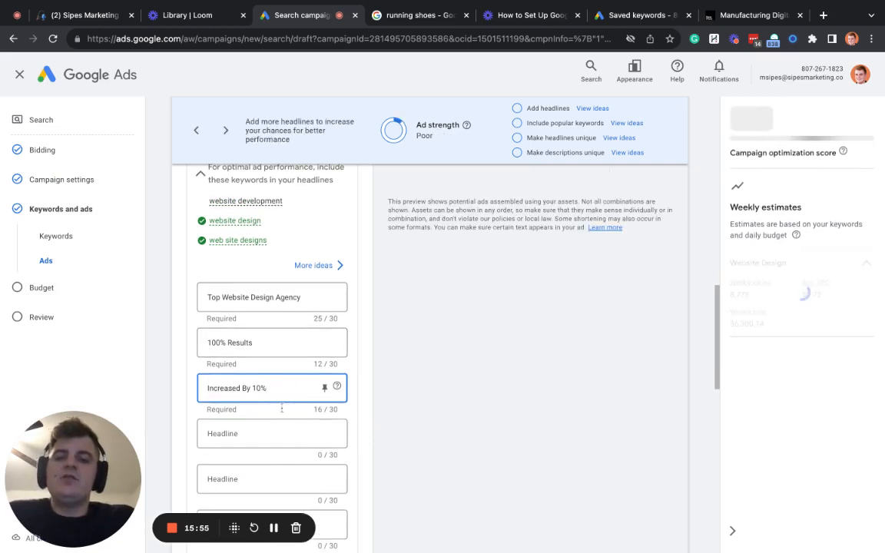
pyautogui.scroll(-1, 257, 384)
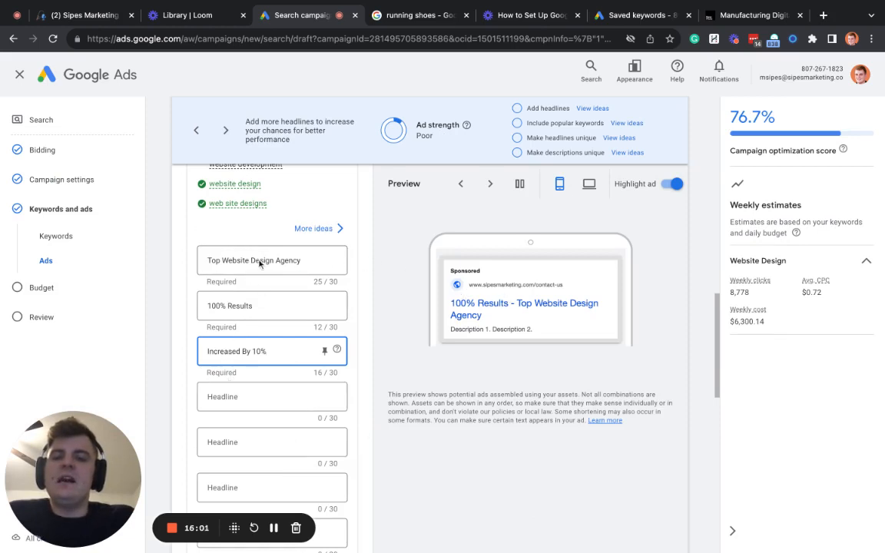
pyautogui.scroll(-3, 447, 190)
pyautogui.scroll(5, 438, 236)
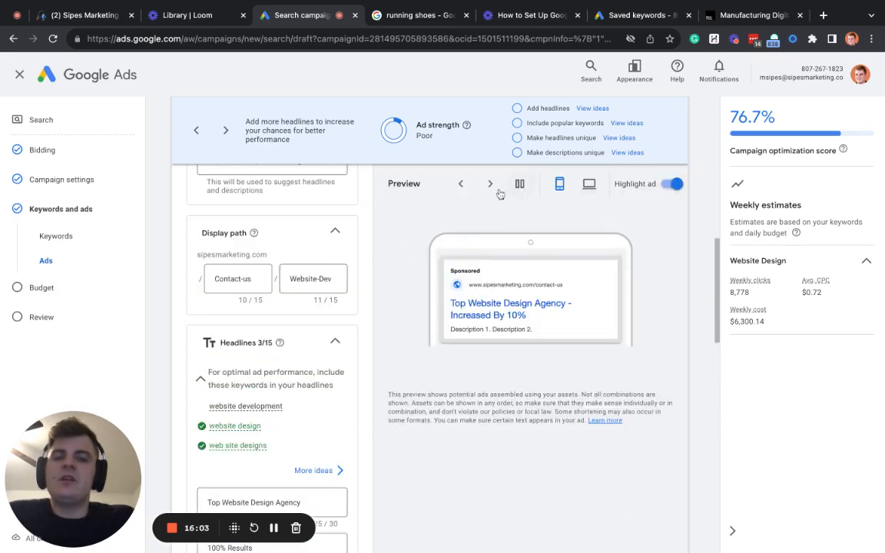
pyautogui.scroll(-1, 492, 188)
pyautogui.scroll(2, 493, 190)
pyautogui.scroll(5, 308, 257)
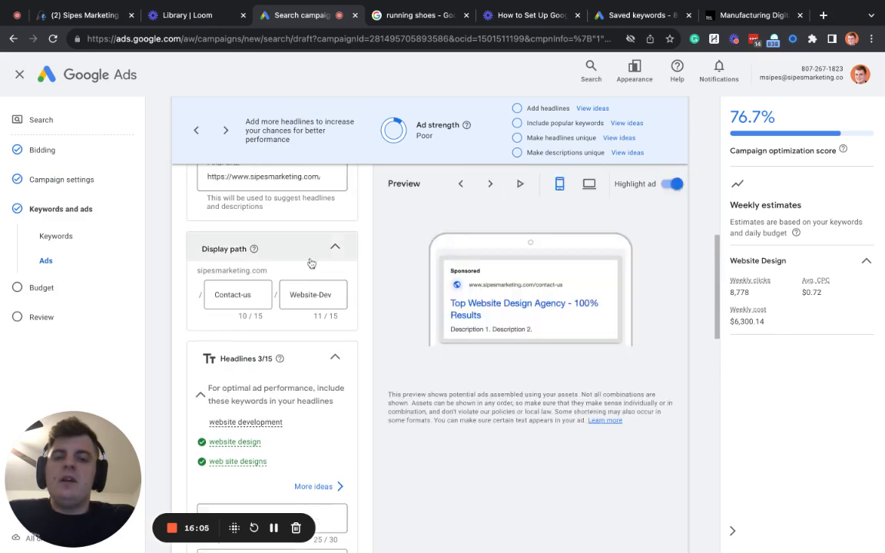
pyautogui.scroll(-5, 275, 259)
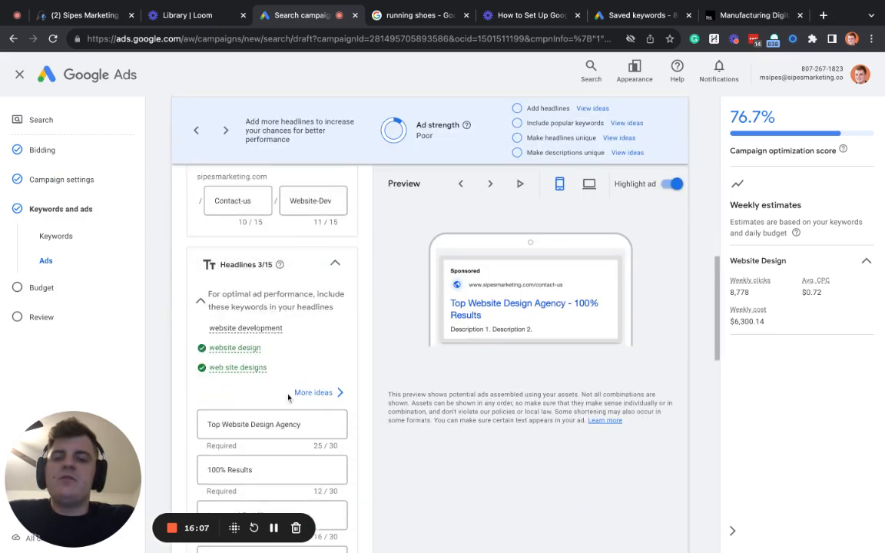
pyautogui.scroll(-1, 222, 410)
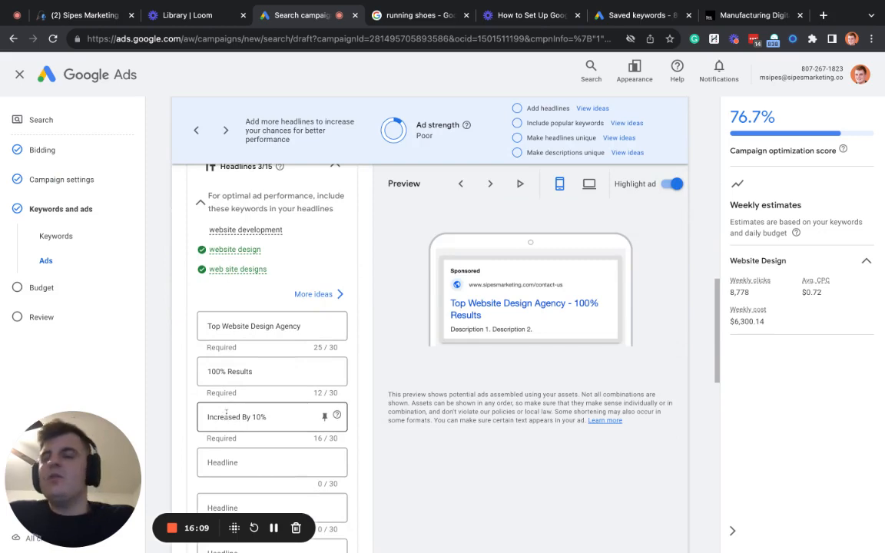
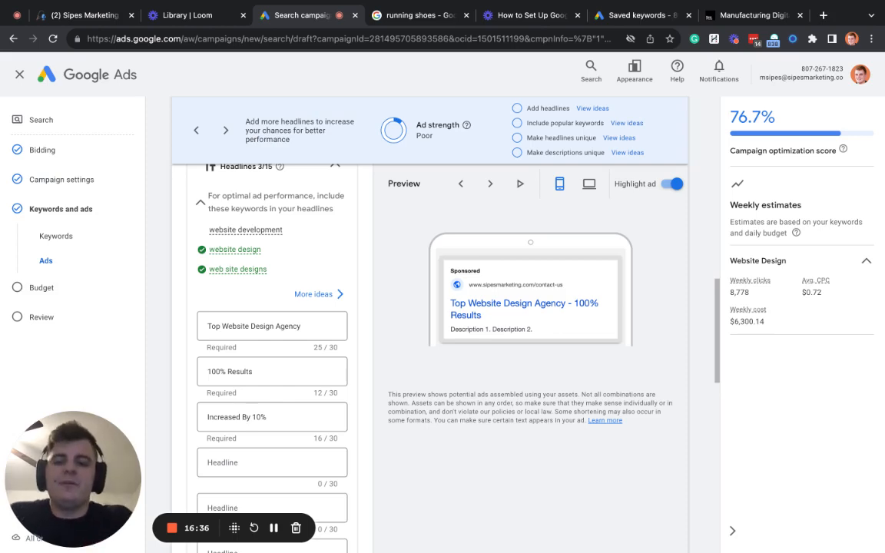
# Step: Fill the ad's first description with the suggested text Content planning, website design, and marketing strategy
pyautogui.scroll(-5, 253, 418)
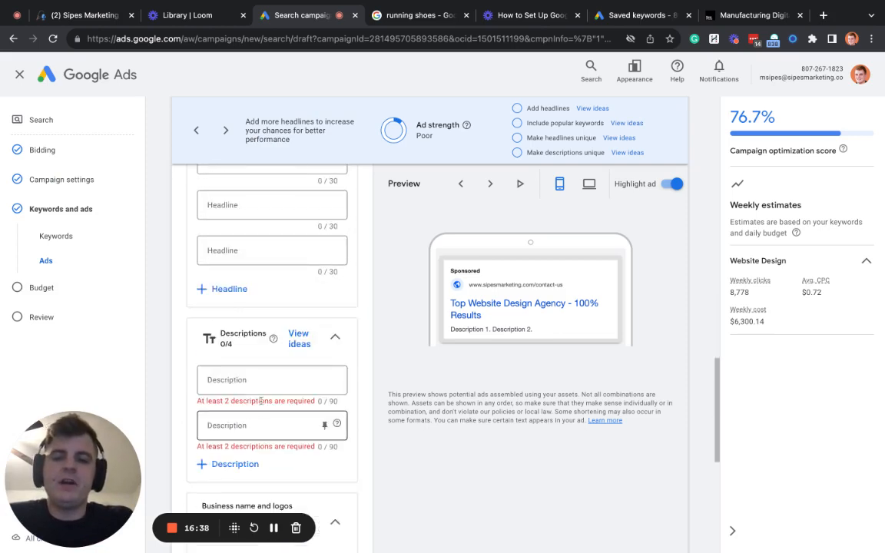
pyautogui.click(268, 381)
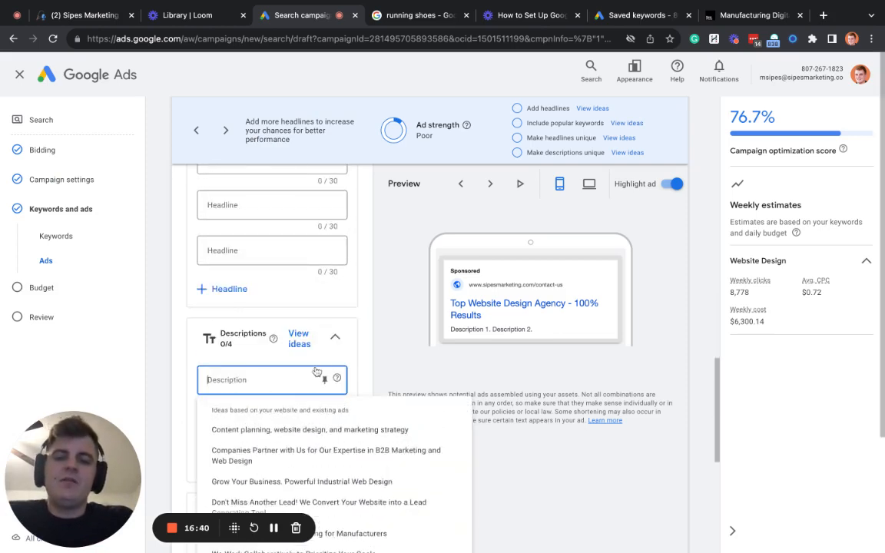
pyautogui.click(275, 361)
pyautogui.scroll(-1, 349, 395)
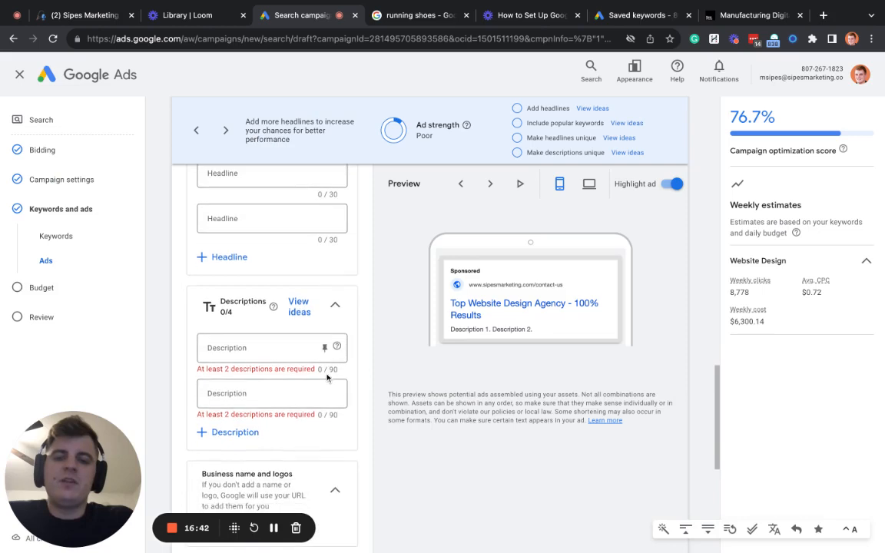
pyautogui.click(333, 349)
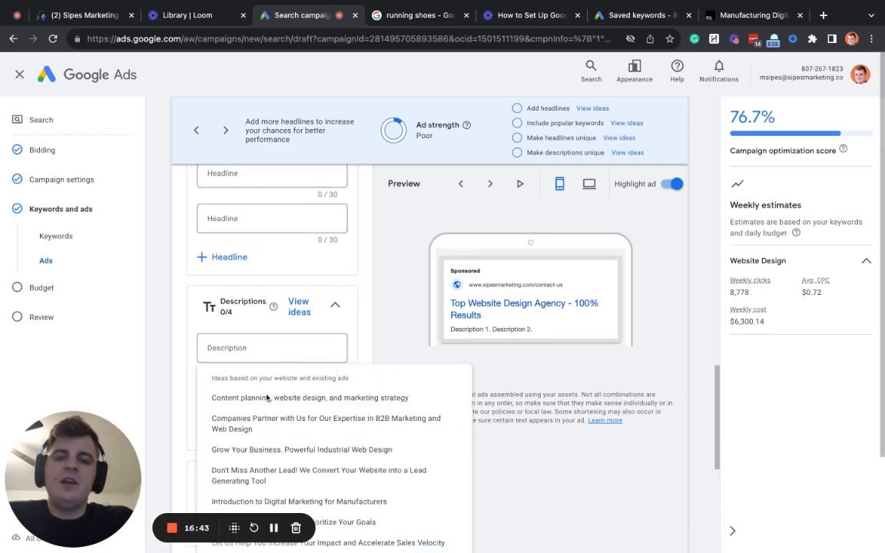
pyautogui.click(325, 400)
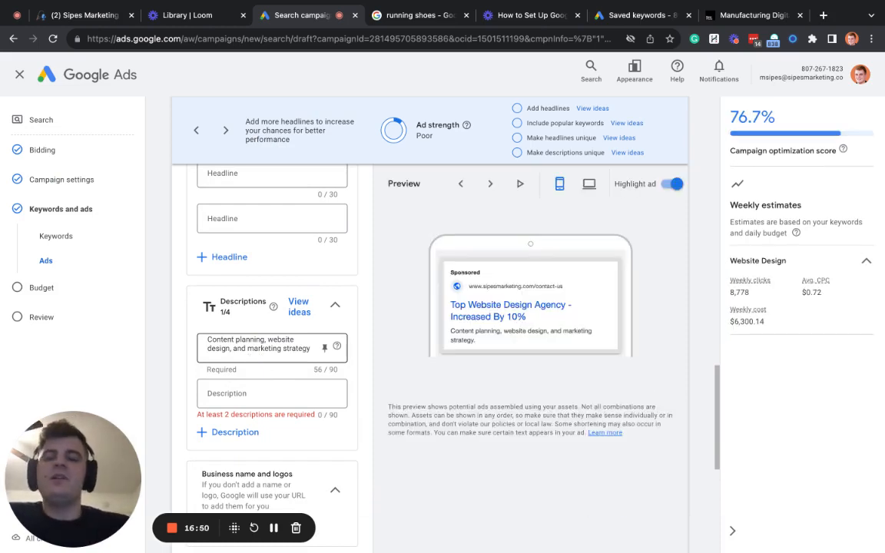
# Step: Start creating new sitelinks for the campaign and set the first sitelink's text to Contact Us
pyautogui.scroll(-1, 335, 454)
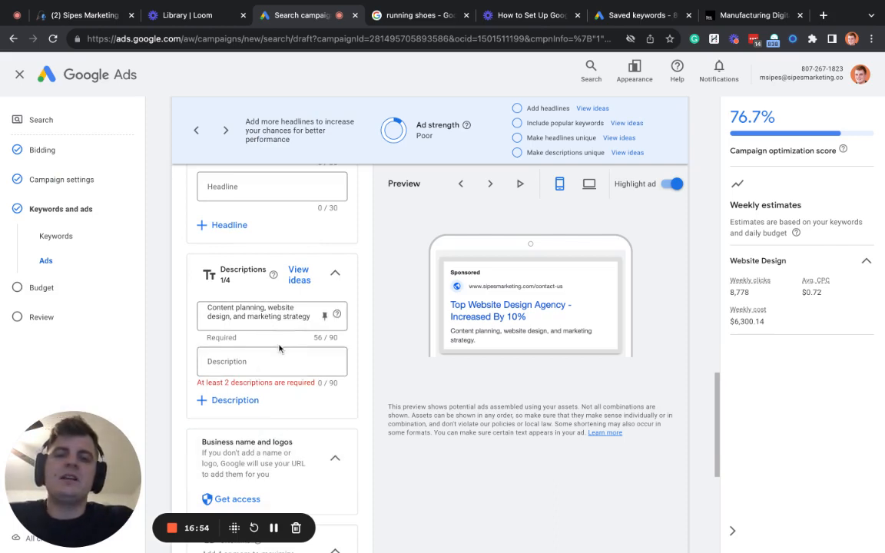
pyautogui.scroll(-4, 316, 361)
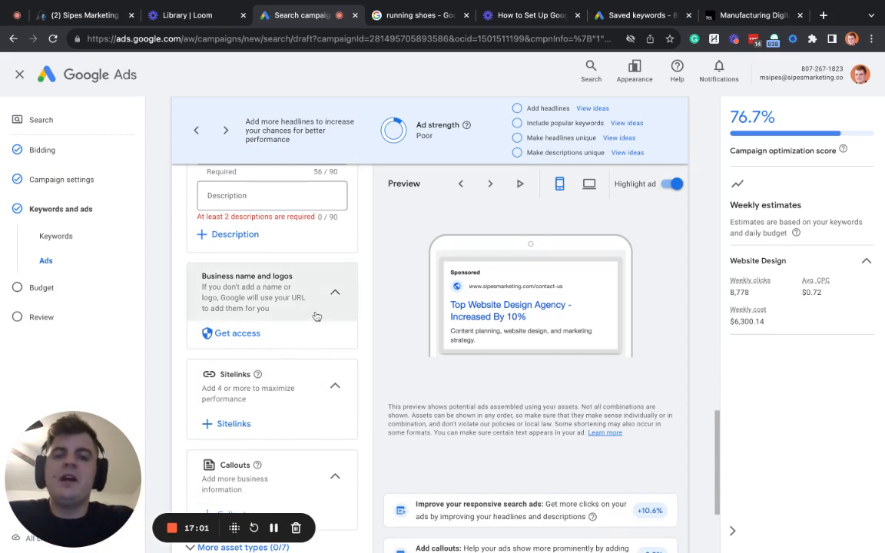
pyautogui.scroll(-1, 308, 339)
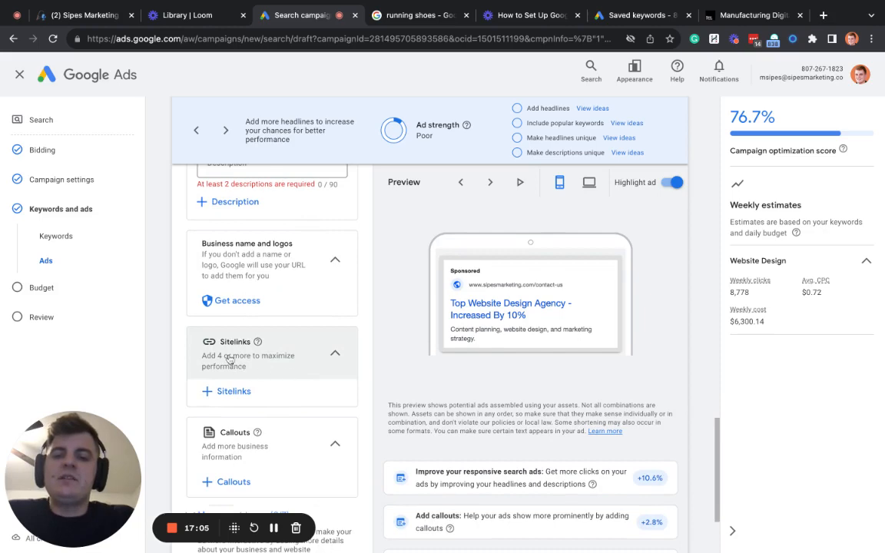
pyautogui.click(334, 354)
pyautogui.click(233, 367)
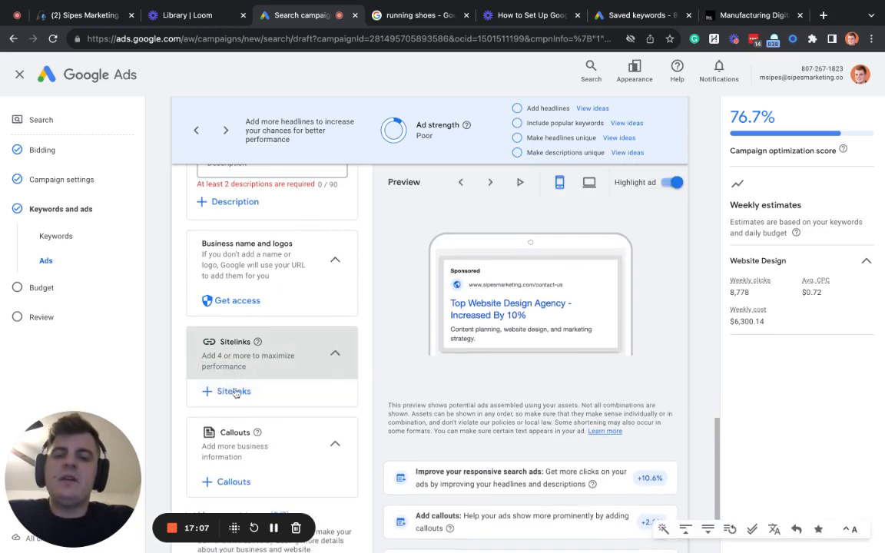
pyautogui.click(233, 392)
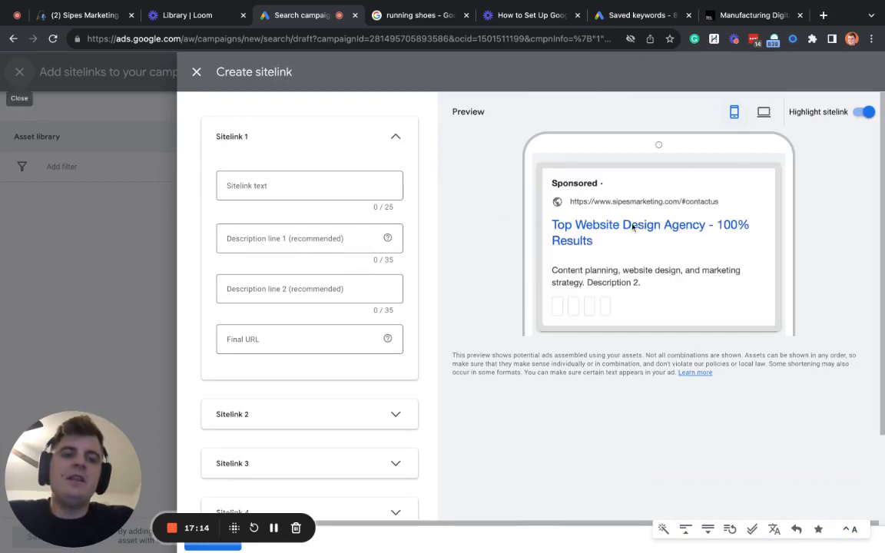
pyautogui.click(265, 188)
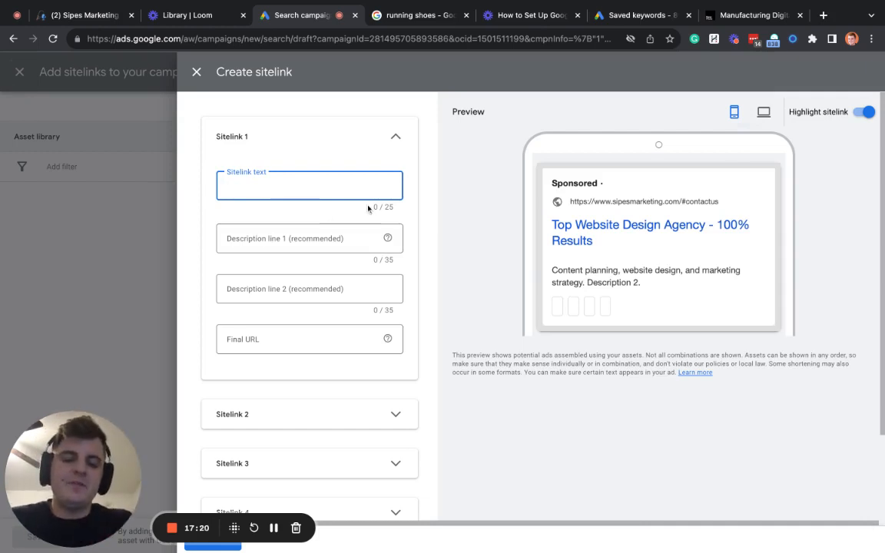
pyautogui.write('Contact')
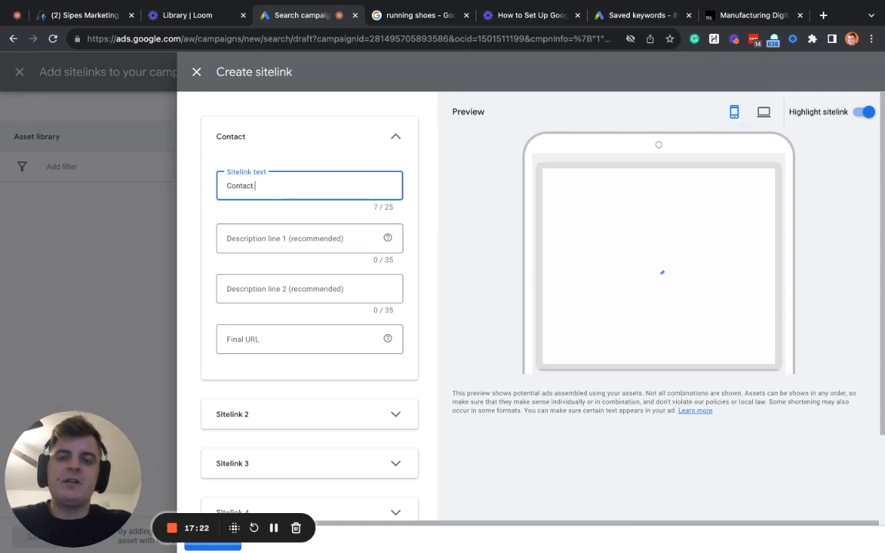
pyautogui.write(' Us')
pyautogui.click(336, 238)
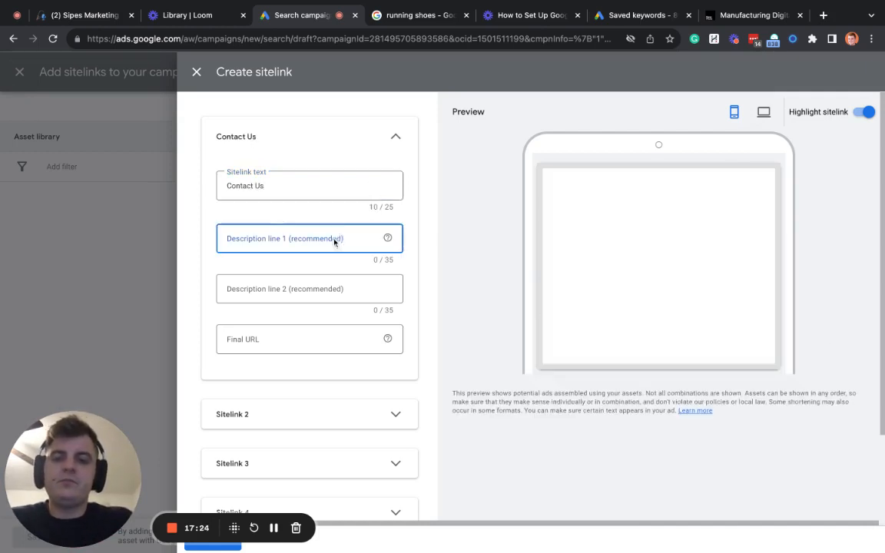
pyautogui.click(323, 340)
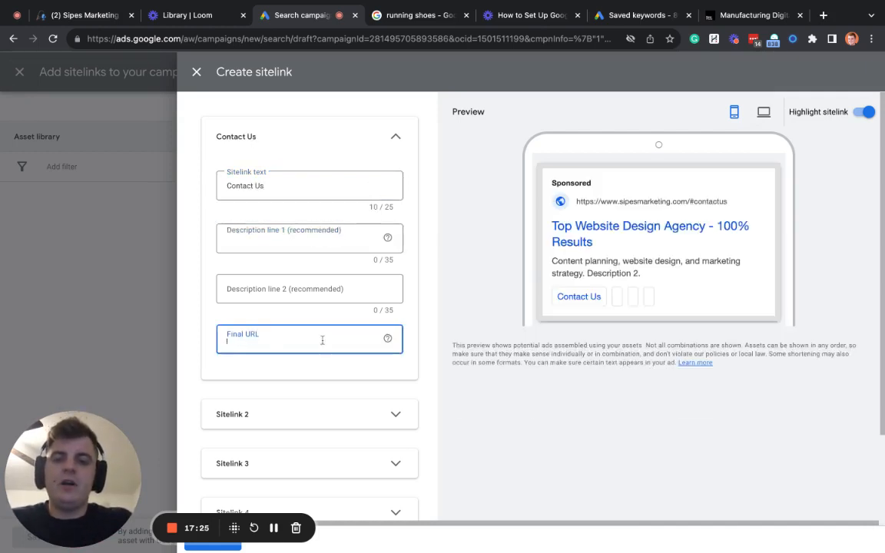
# Step: Expand the second sitelink and set its text to Case Studies
pyautogui.click(287, 418)
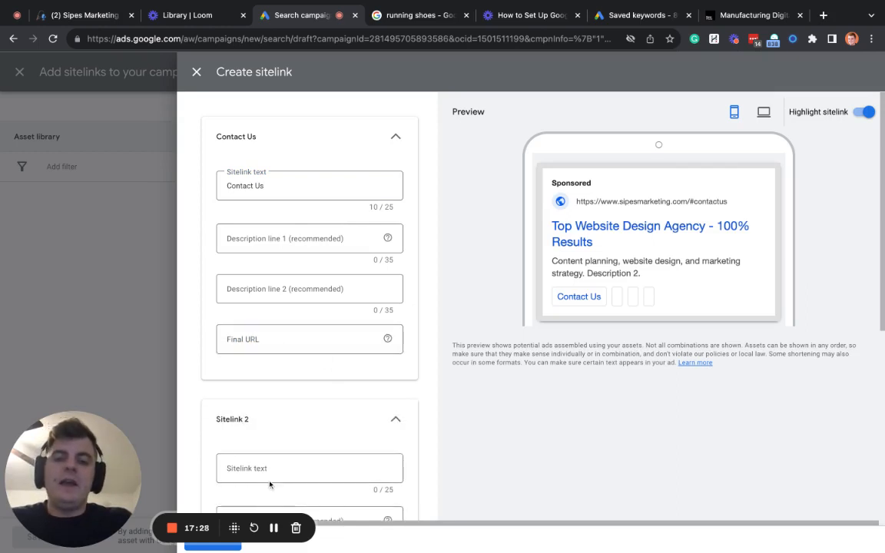
pyautogui.click(320, 474)
pyautogui.write('Ge')
pyautogui.press('BackSpace')
pyautogui.press('BackSpace')
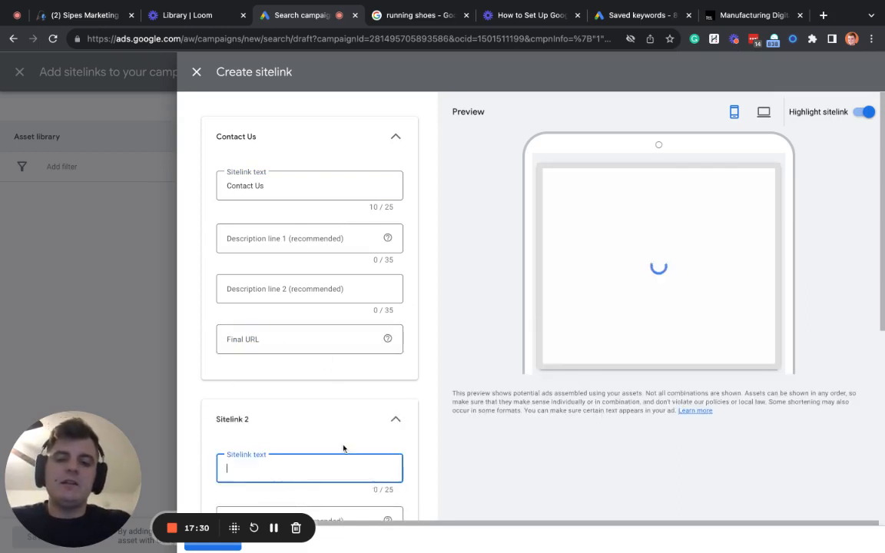
pyautogui.write('CAs')
pyautogui.press('BackSpace')
pyautogui.press('BackSpace')
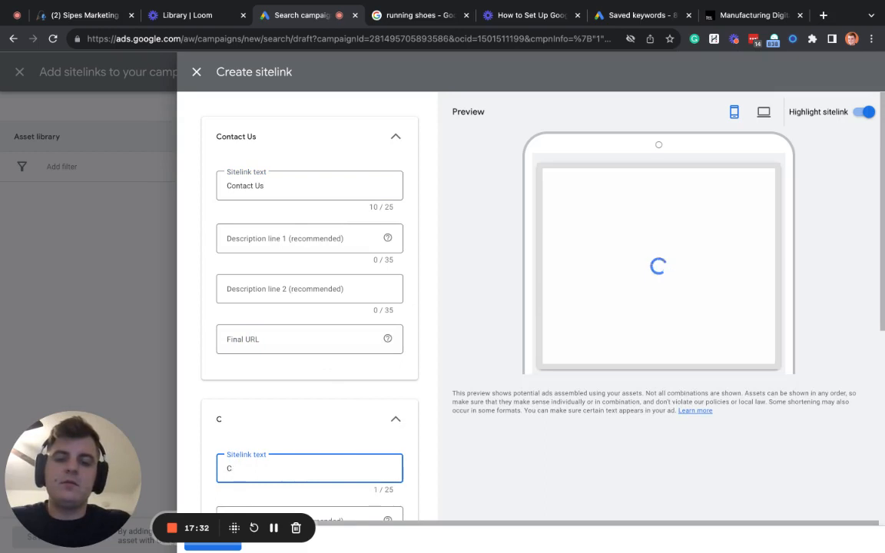
pyautogui.write('ase Stufies')
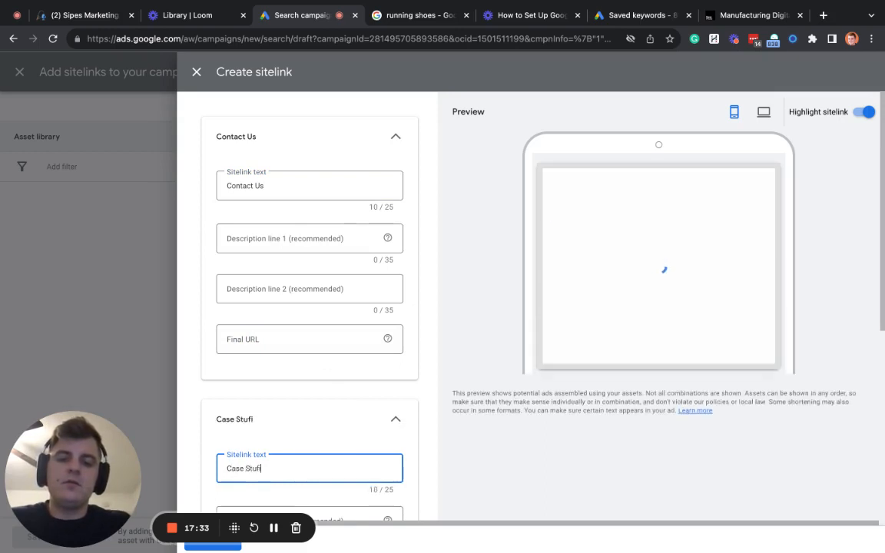
pyautogui.press('BackSpace')
pyautogui.press('BackSpace')
pyautogui.press('BackSpace')
pyautogui.press('BackSpace')
pyautogui.write('d')
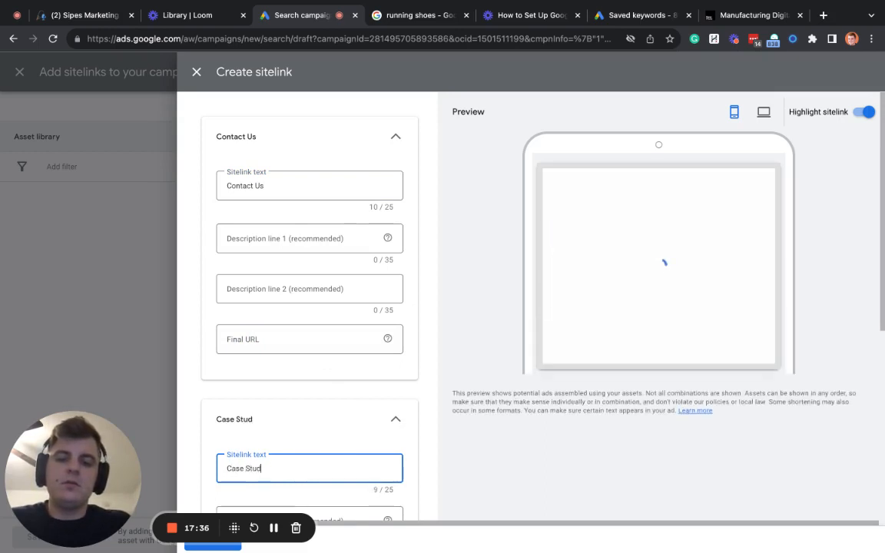
pyautogui.write('ies')
pyautogui.scroll(-5, 307, 391)
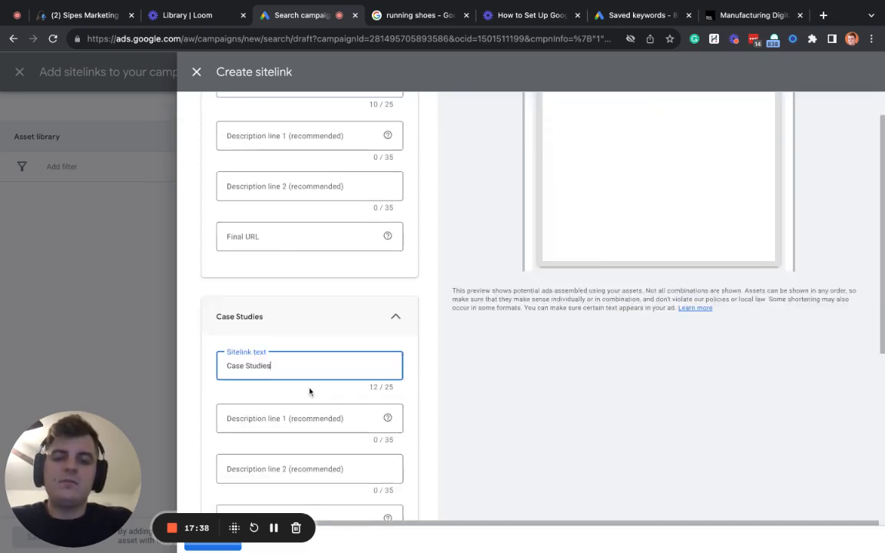
pyautogui.scroll(5, 303, 393)
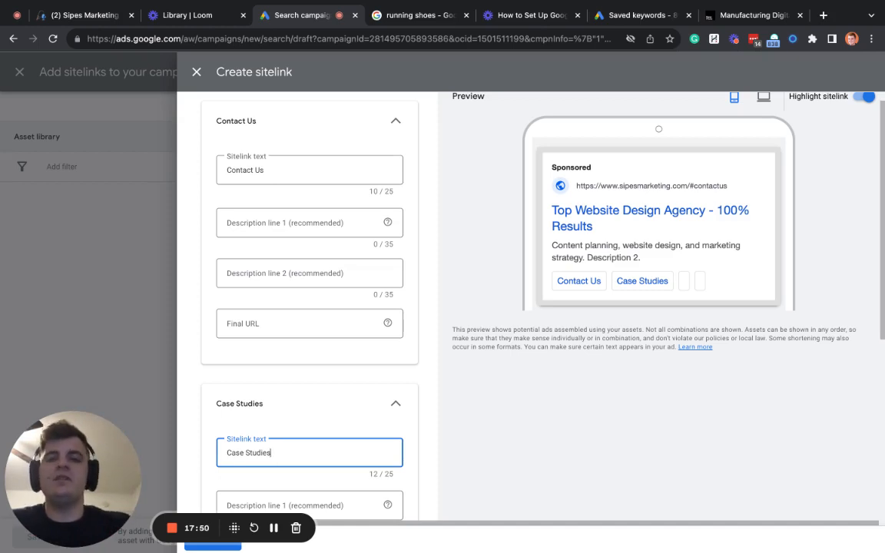
# Step: Discard the drafted sitelinks without saving and return to the ad's remaining asset sections
pyautogui.click(196, 72)
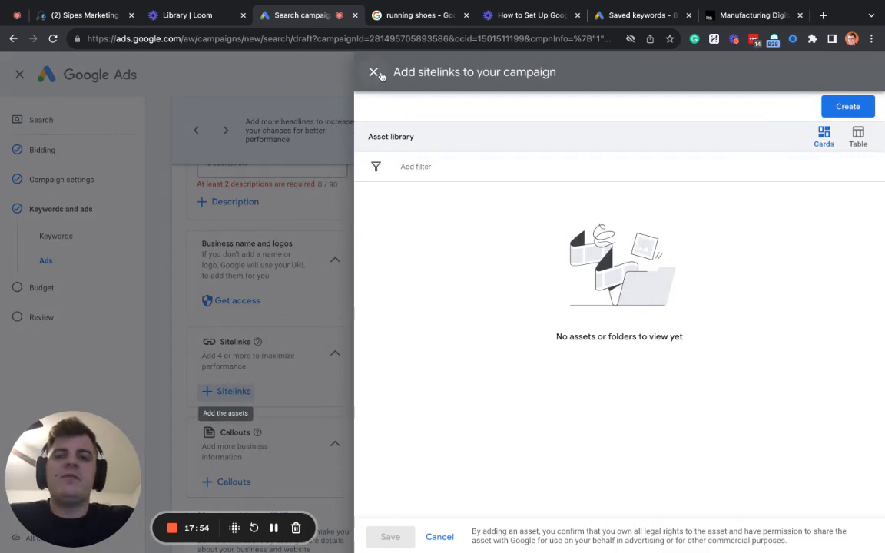
pyautogui.click(374, 72)
pyautogui.scroll(-1, 204, 384)
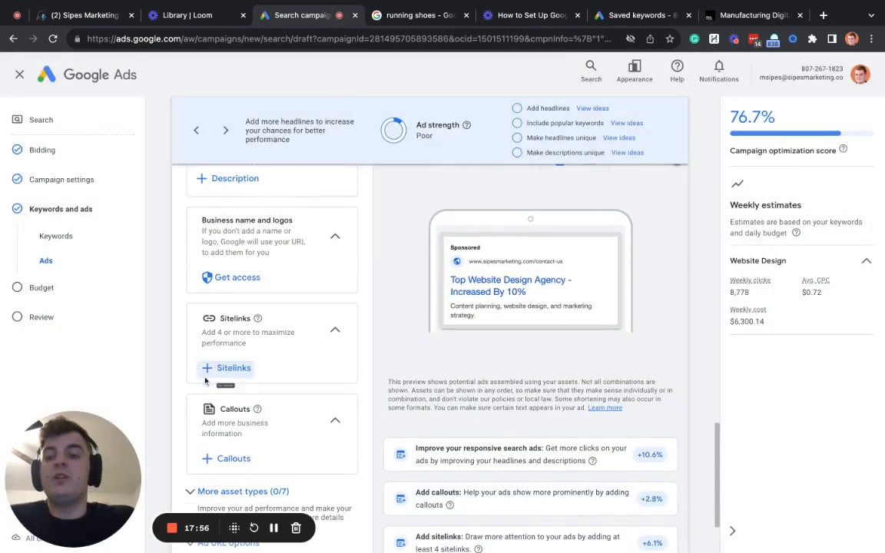
pyautogui.scroll(-1, 231, 415)
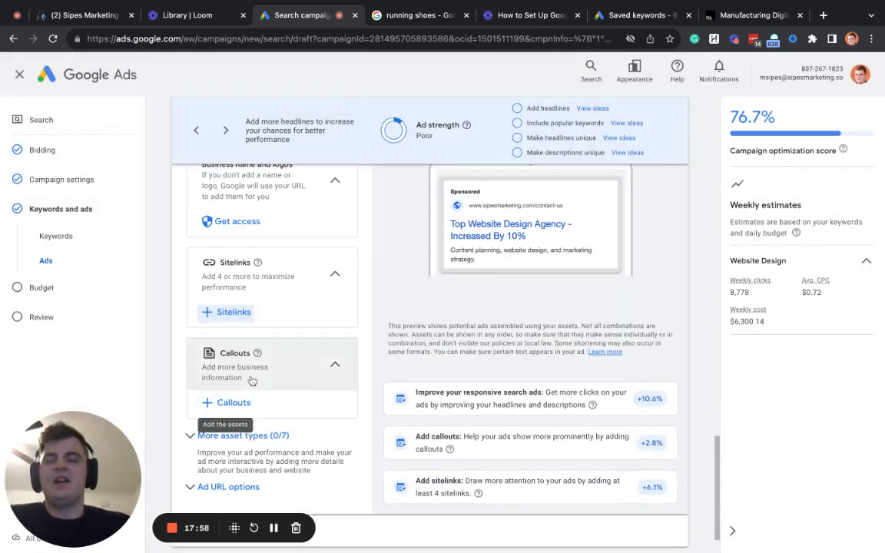
# Step: Continue from the ad to the campaign budget and compare the preset daily amounts of $1,080.00, $900.02 and $719.95
pyautogui.scroll(-1, 208, 334)
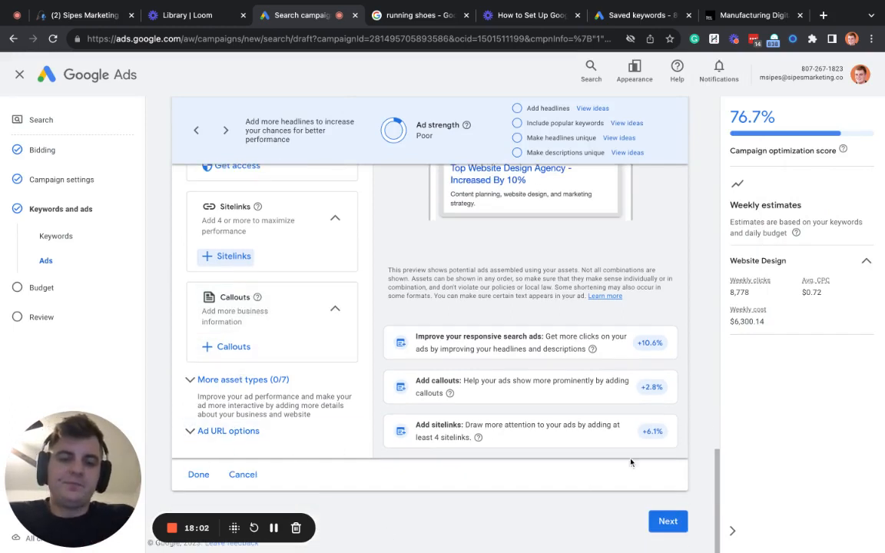
pyautogui.click(668, 522)
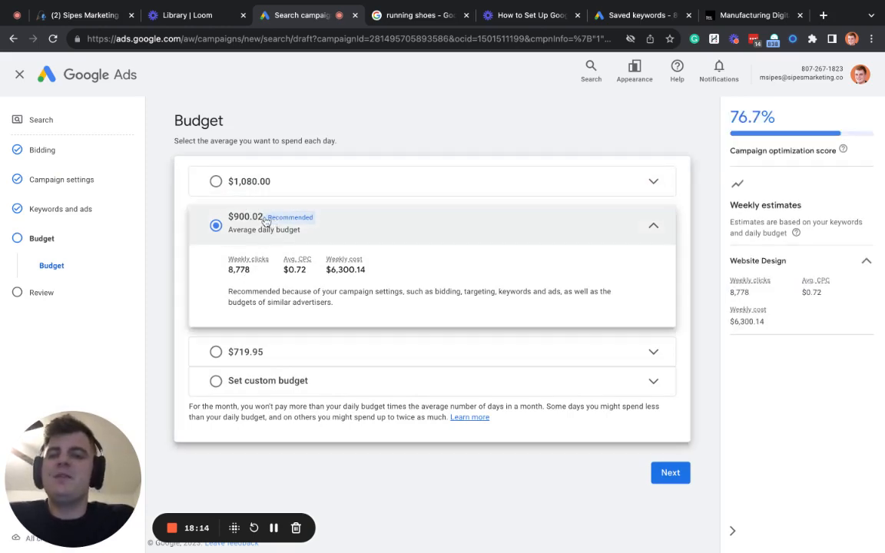
pyautogui.doubleClick(264, 218)
pyautogui.click(265, 220)
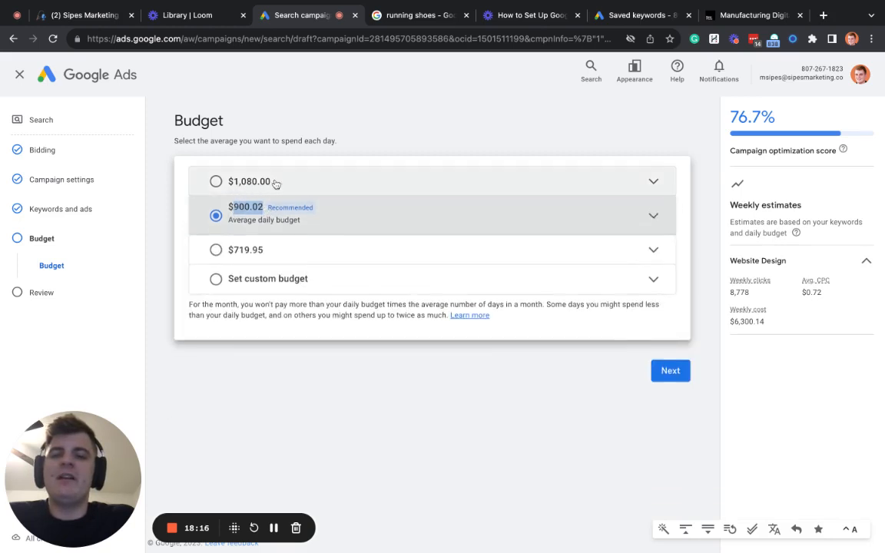
pyautogui.click(256, 182)
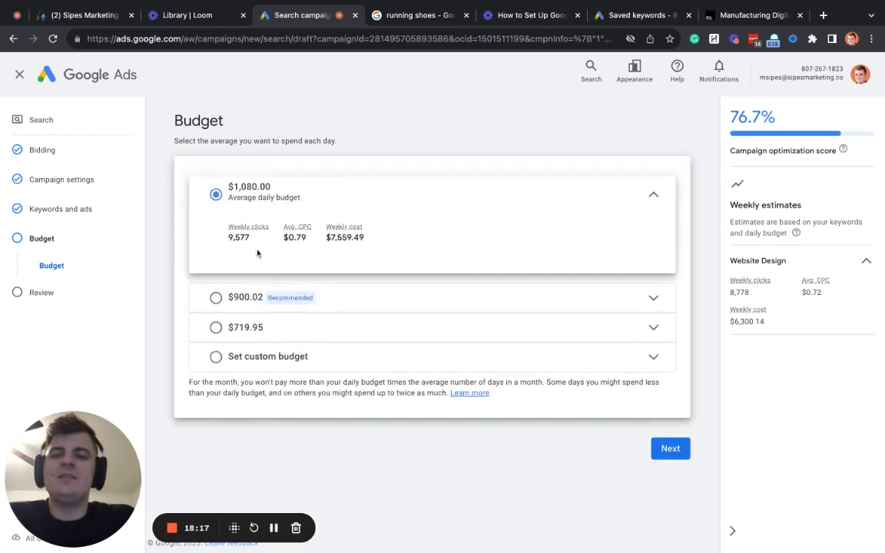
pyautogui.click(244, 301)
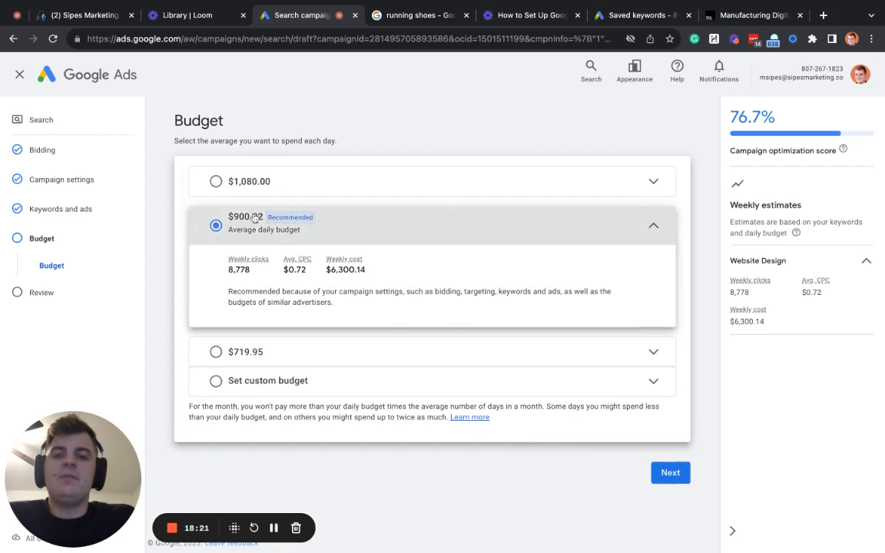
pyautogui.moveTo(262, 221); pyautogui.dragTo(237, 225)
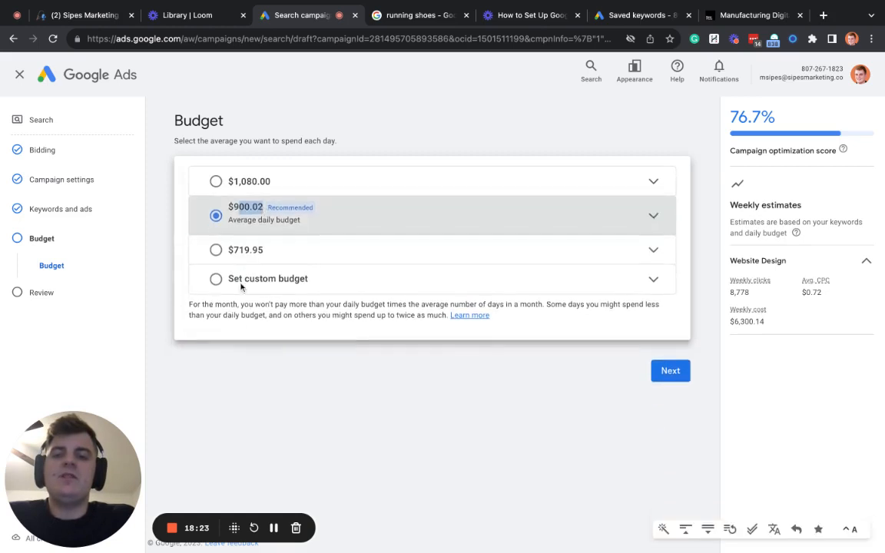
pyautogui.click(245, 263)
pyautogui.click(245, 263)
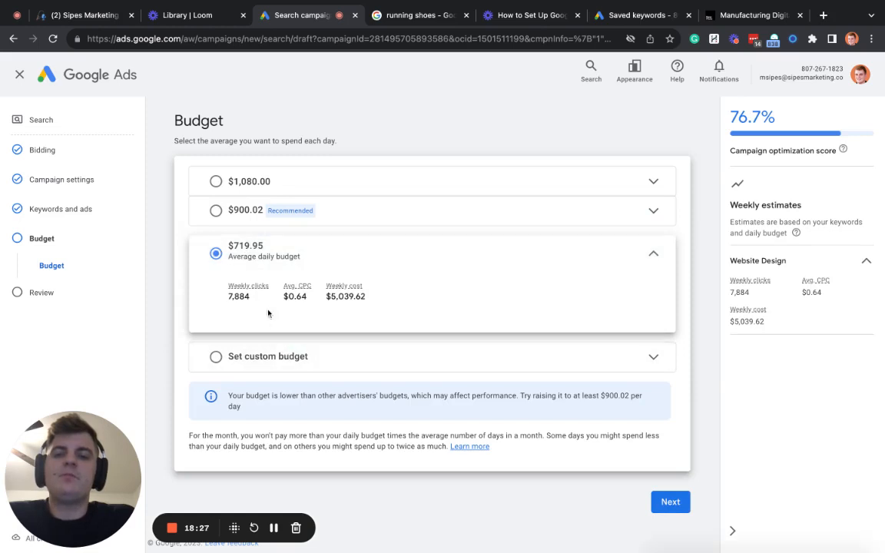
# Step: Choose a custom budget and set the campaign's average daily amount to $15.00
pyautogui.click(255, 359)
pyautogui.click(275, 334)
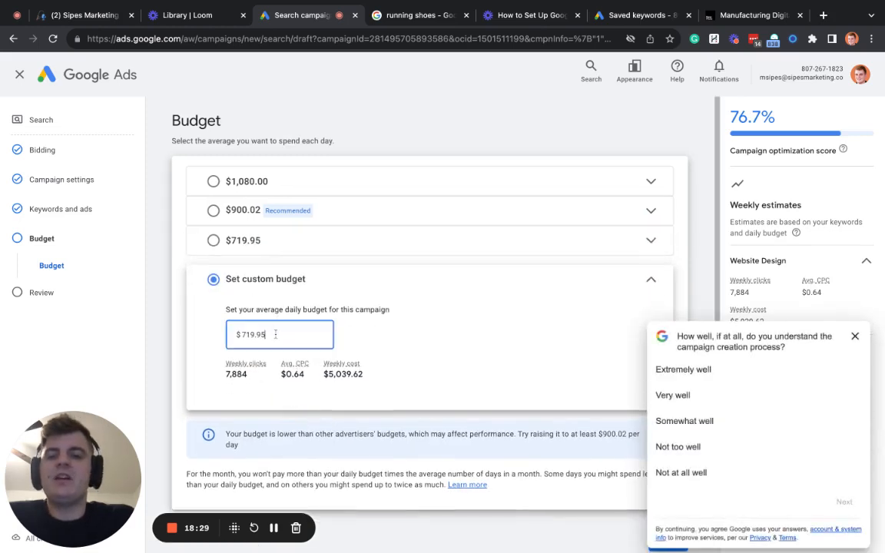
pyautogui.moveTo(275, 335); pyautogui.dragTo(140, 340)
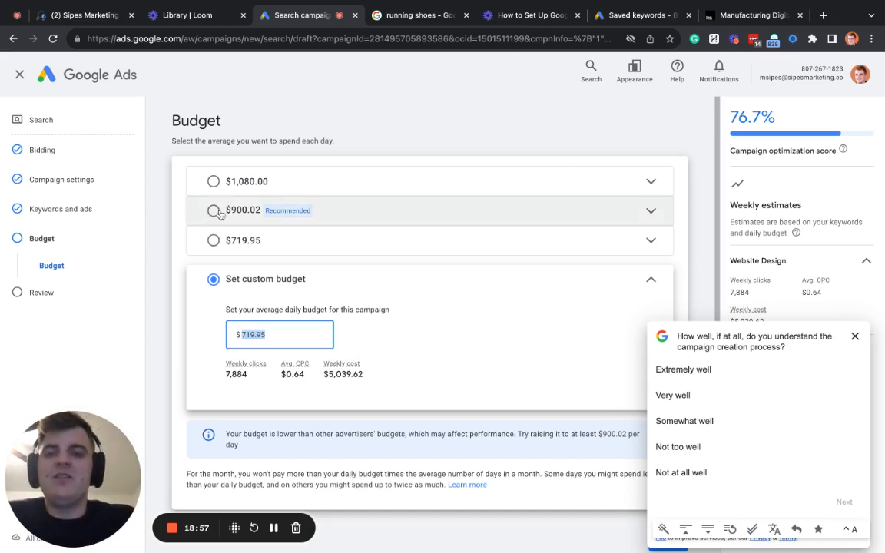
pyautogui.click(276, 336)
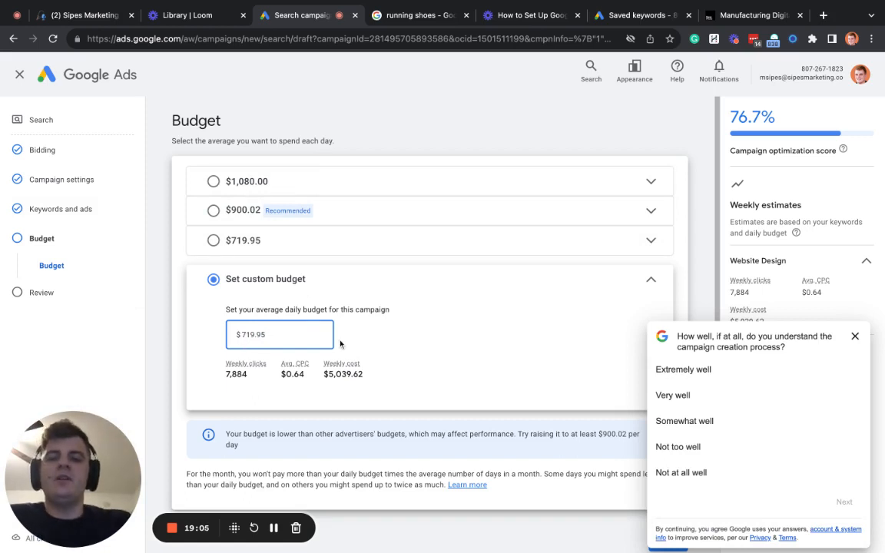
pyautogui.doubleClick(305, 334)
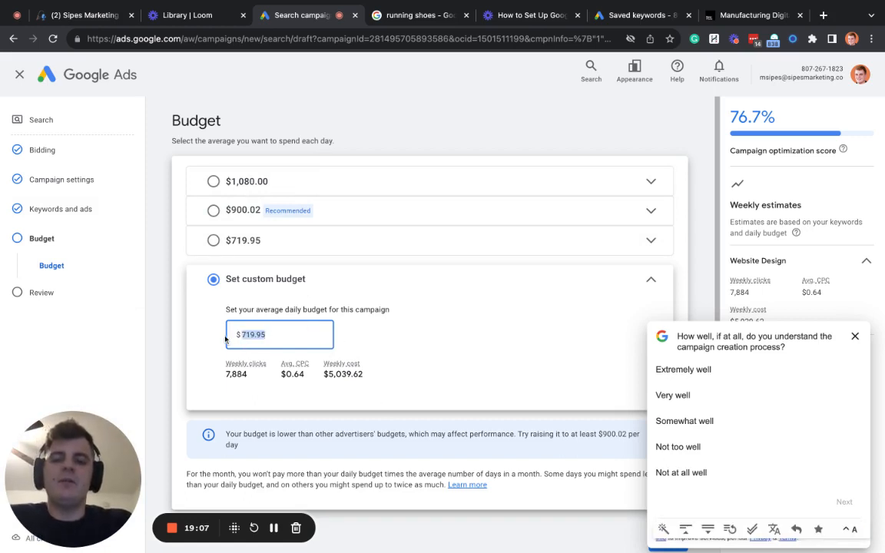
pyautogui.write('14')
pyautogui.press('Tab')
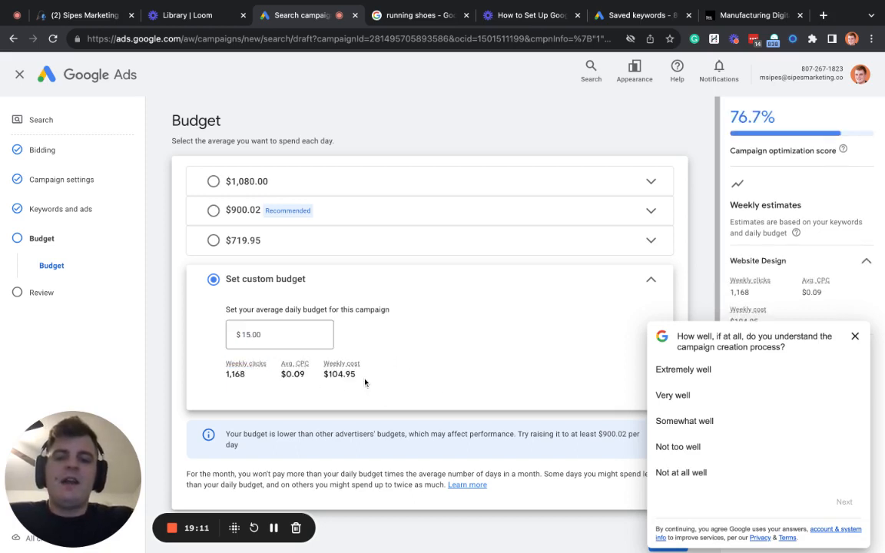
# Step: Examine the estimated weekly clicks, average CPC and weekly cost for the custom budget
pyautogui.doubleClick(234, 374)
pyautogui.moveTo(292, 375); pyautogui.dragTo(313, 377)
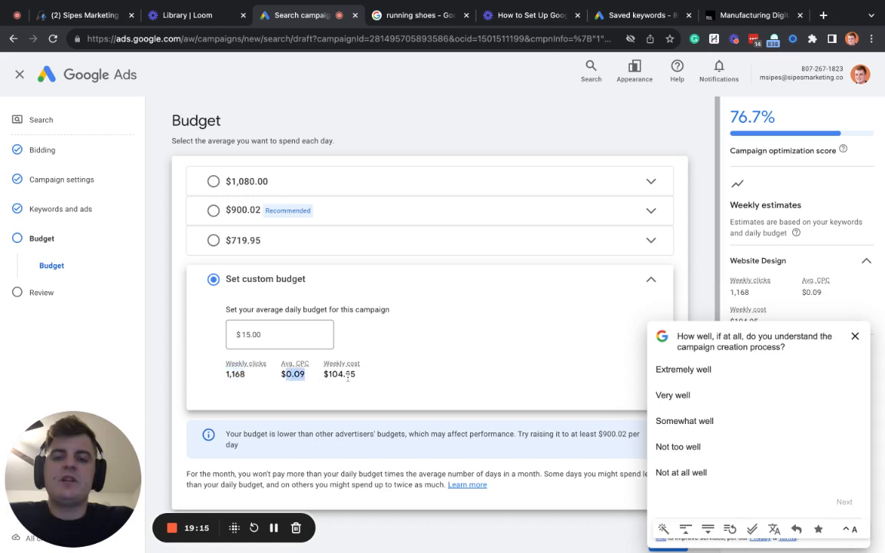
pyautogui.doubleClick(348, 375)
pyautogui.click(319, 384)
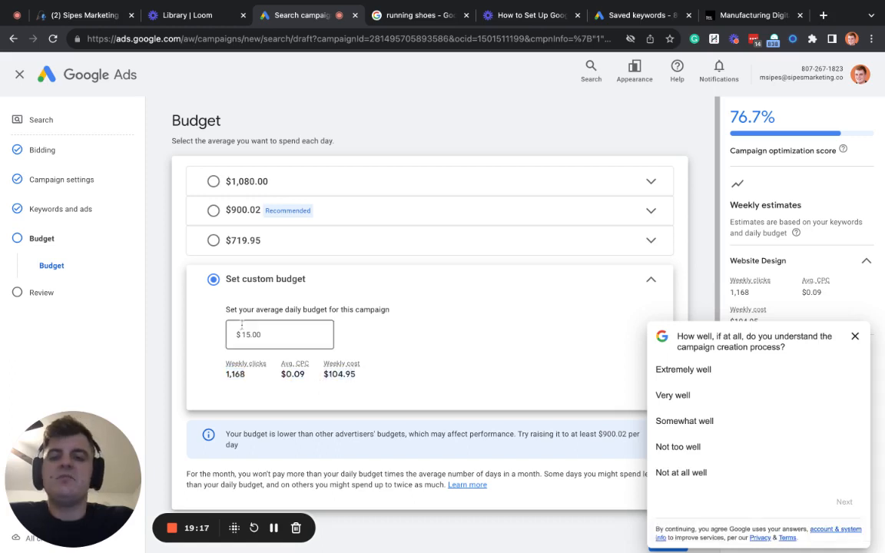
# Step: Dismiss the campaign creation survey and continue to the campaign review
pyautogui.scroll(-1, 470, 364)
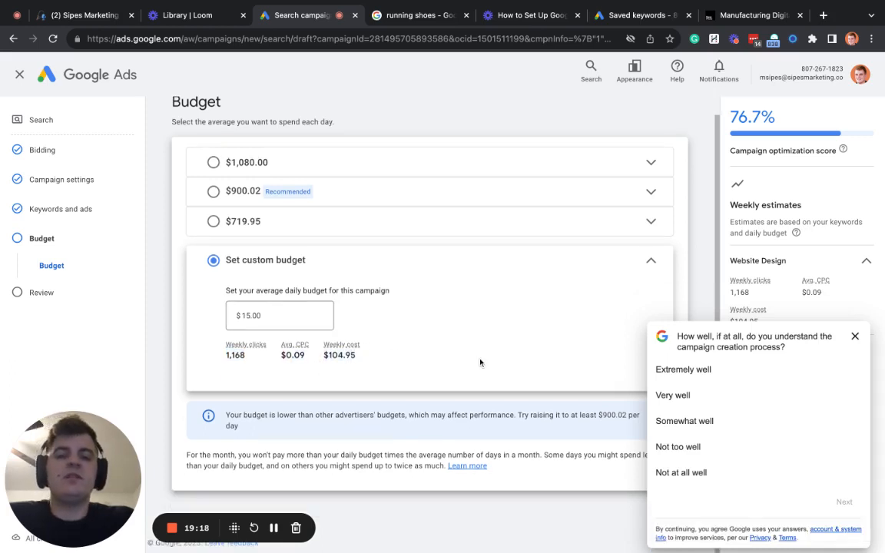
pyautogui.click(854, 335)
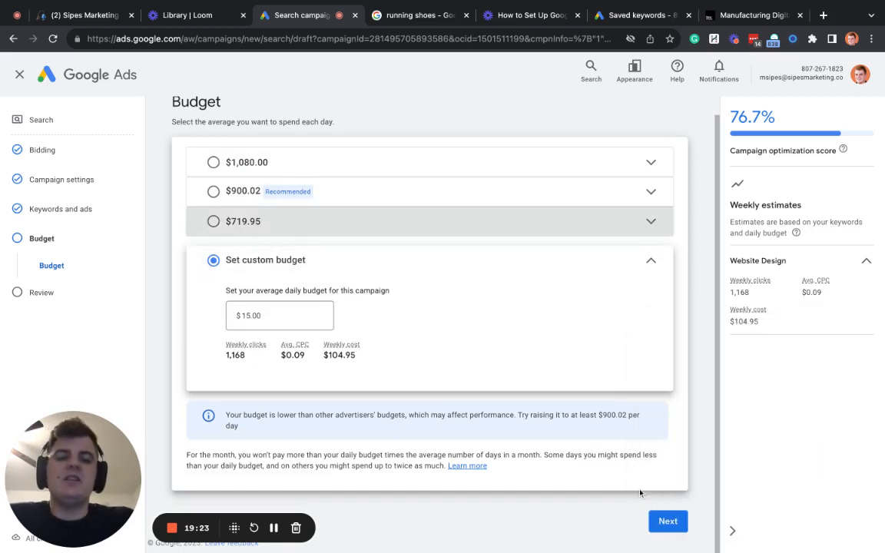
pyautogui.click(665, 523)
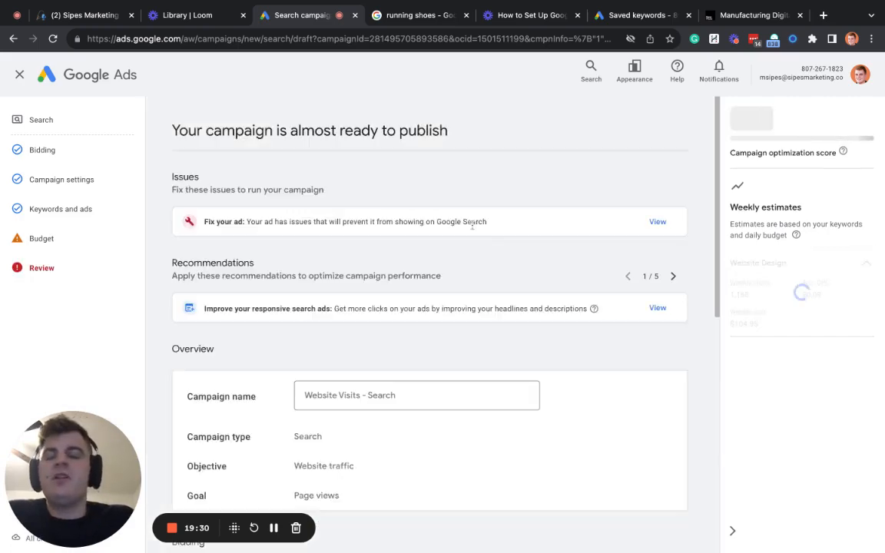
# Step: Review the campaign summary, covering the overview, bidding, campaign settings, keywords and ads, and budget
pyautogui.scroll(-5, 307, 384)
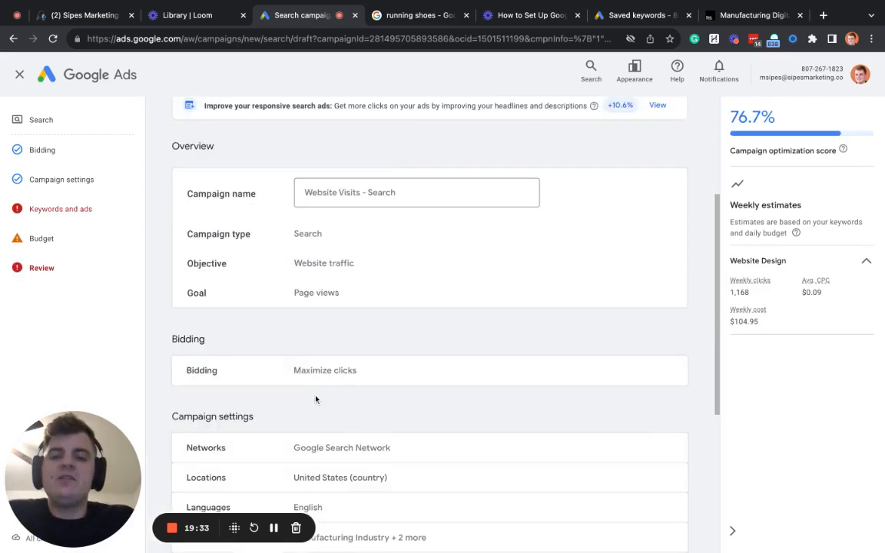
pyautogui.scroll(-1, 306, 401)
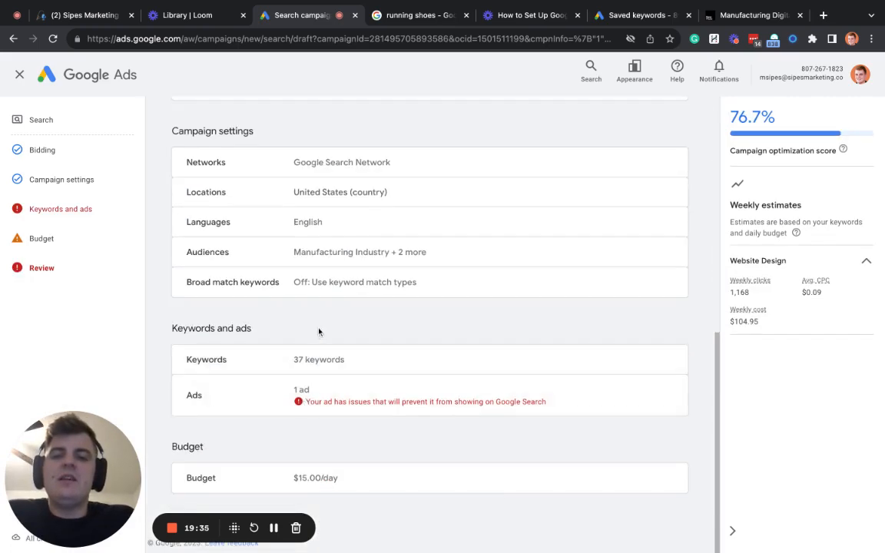
pyautogui.scroll(3, 320, 332)
pyautogui.scroll(-1, 343, 342)
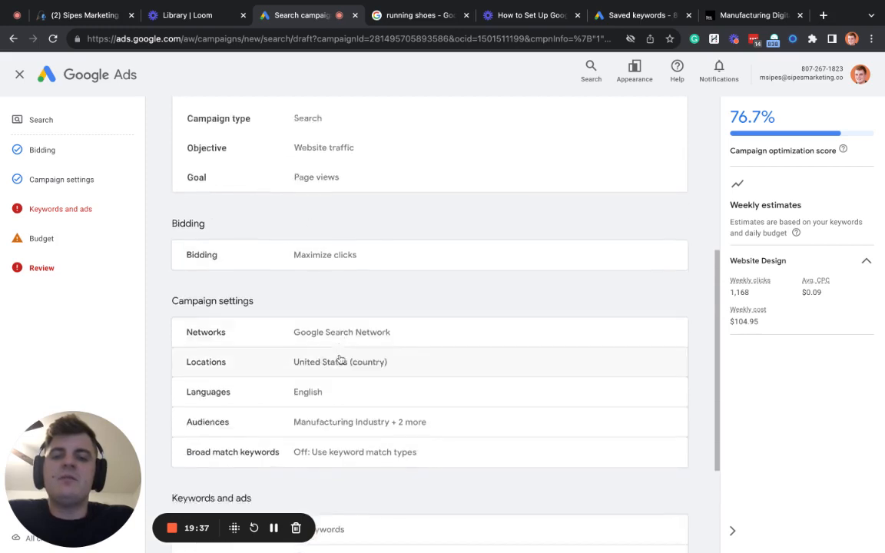
pyautogui.scroll(-3, 340, 361)
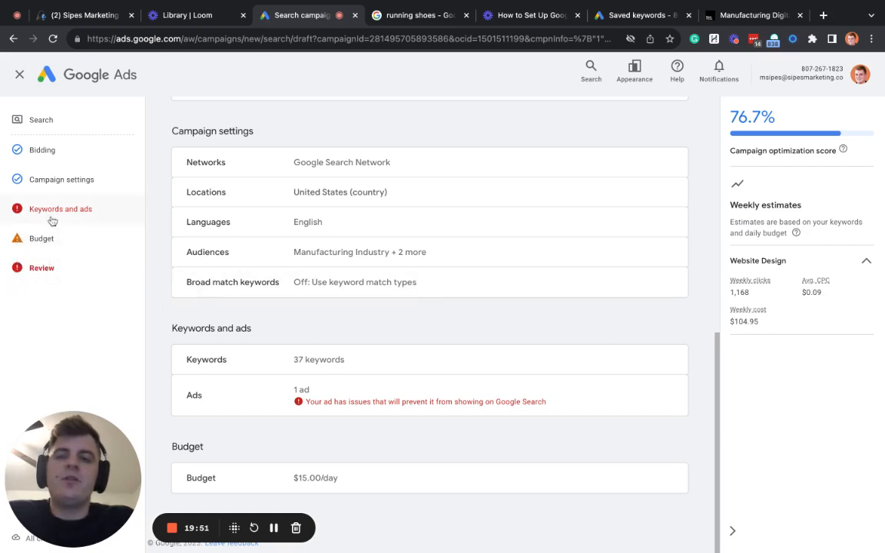
# Step: Reopen the campaign's keywords and ads, finish editing the ad, and return to the campaign review
pyautogui.scroll(-2, 369, 350)
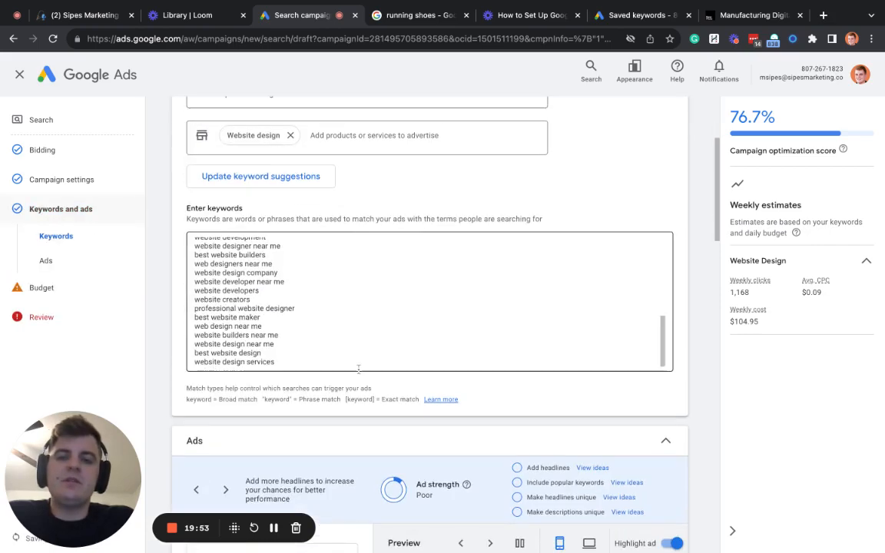
pyautogui.scroll(-5, 345, 386)
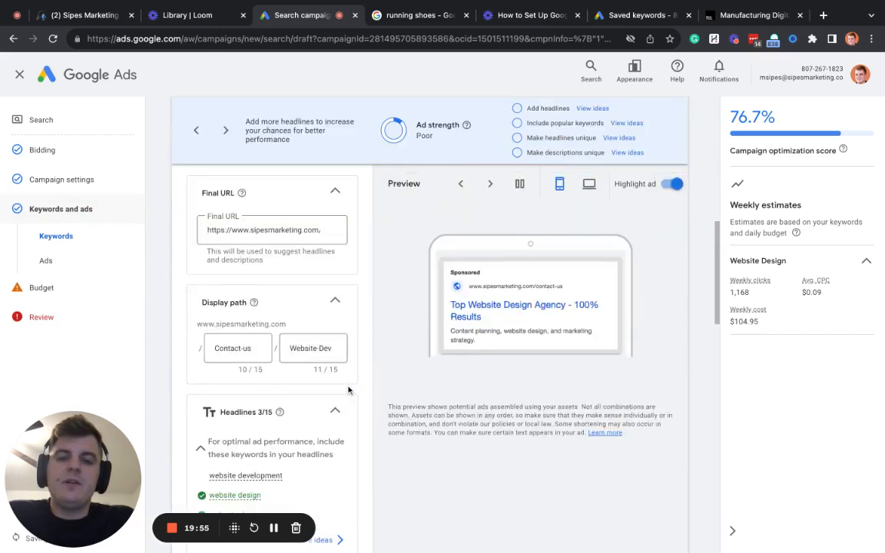
pyautogui.scroll(-8, 348, 388)
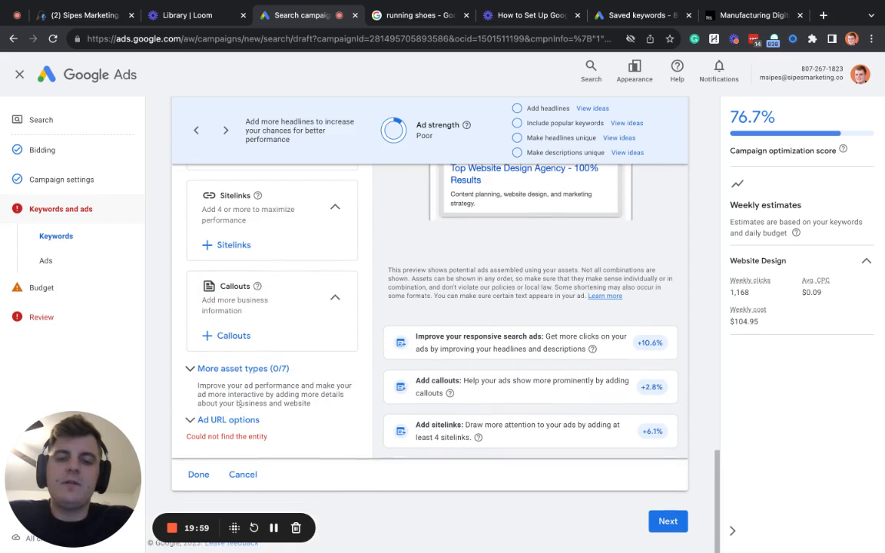
pyautogui.click(188, 473)
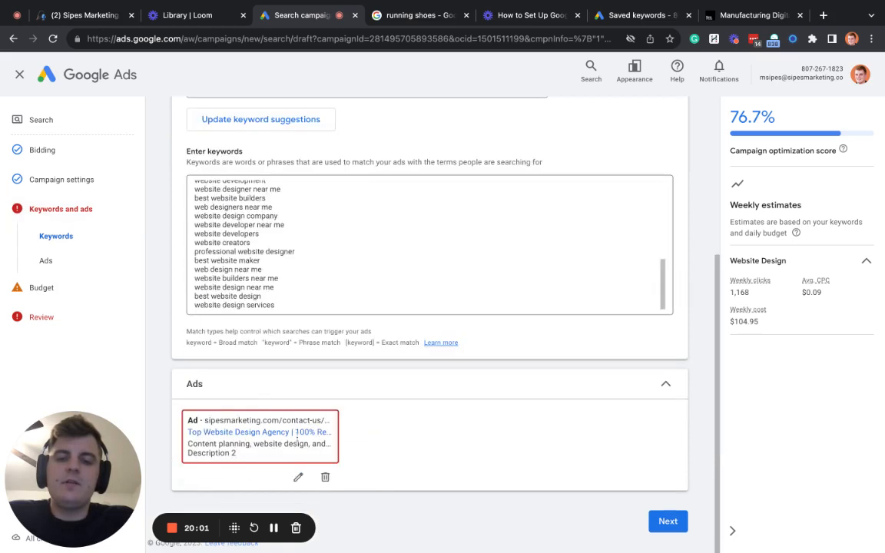
pyautogui.click(667, 521)
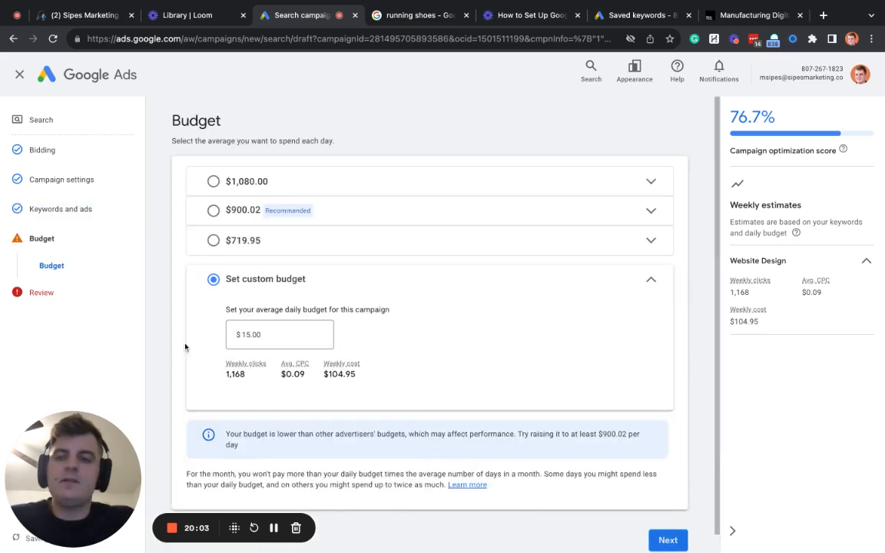
pyautogui.click(44, 292)
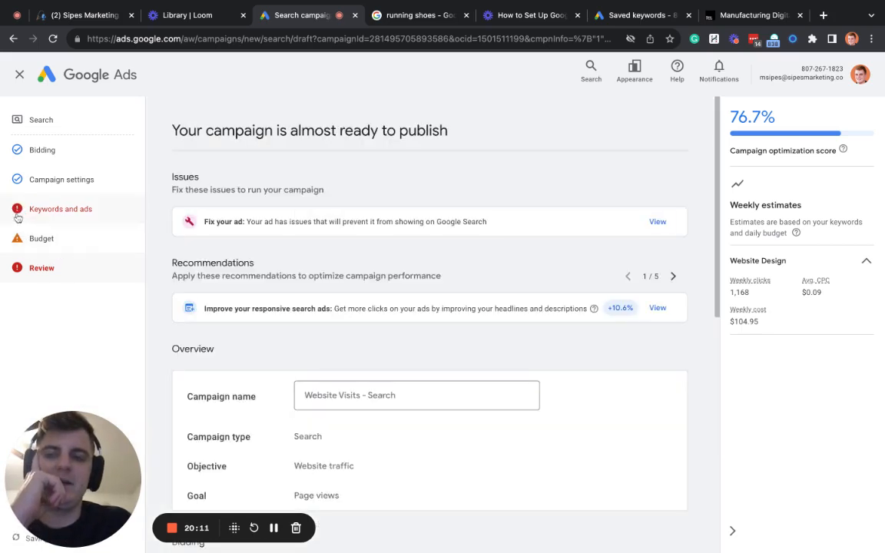
# Step: Open the ad flagged under the review's issues, then go back to the review and reread the issue description
pyautogui.click(658, 222)
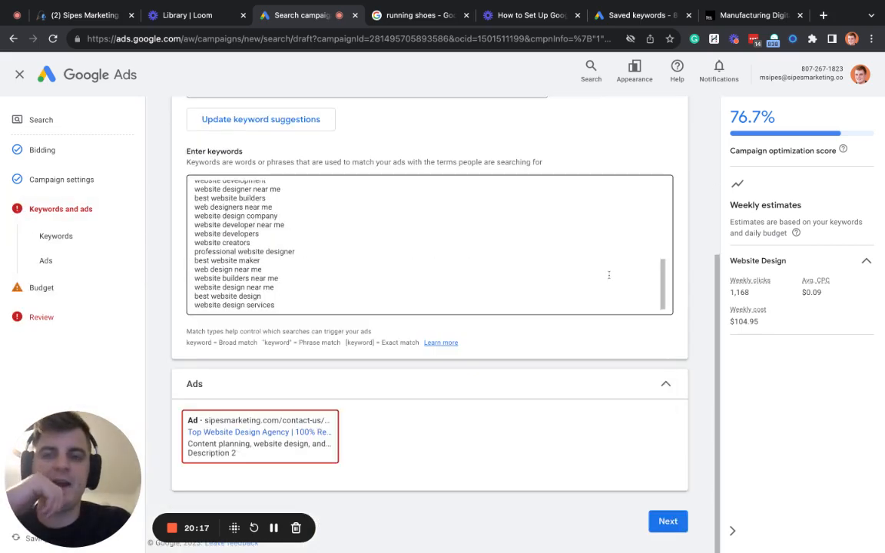
pyautogui.click(668, 522)
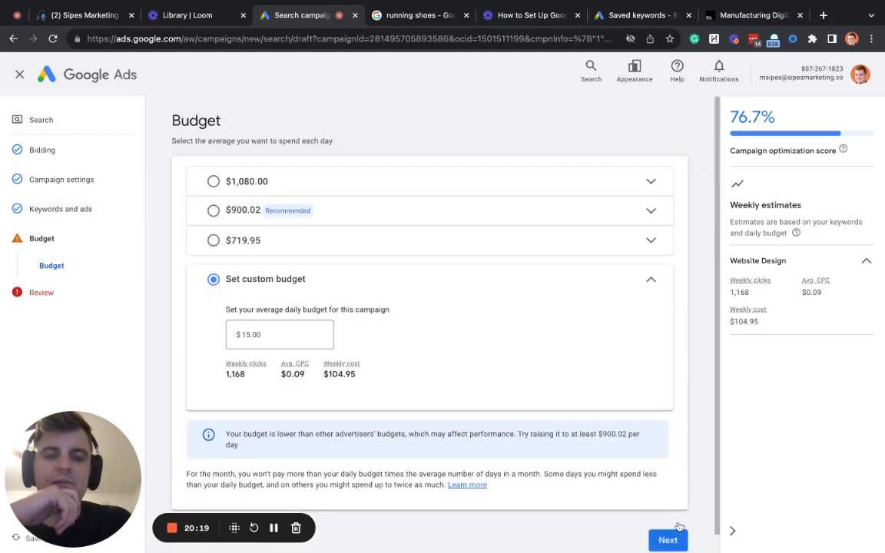
pyautogui.click(49, 299)
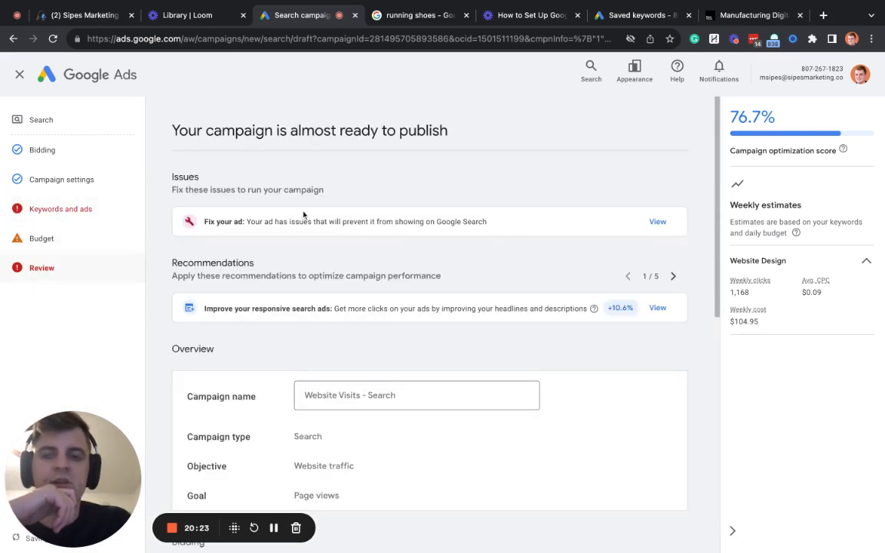
pyautogui.moveTo(274, 221); pyautogui.dragTo(486, 221)
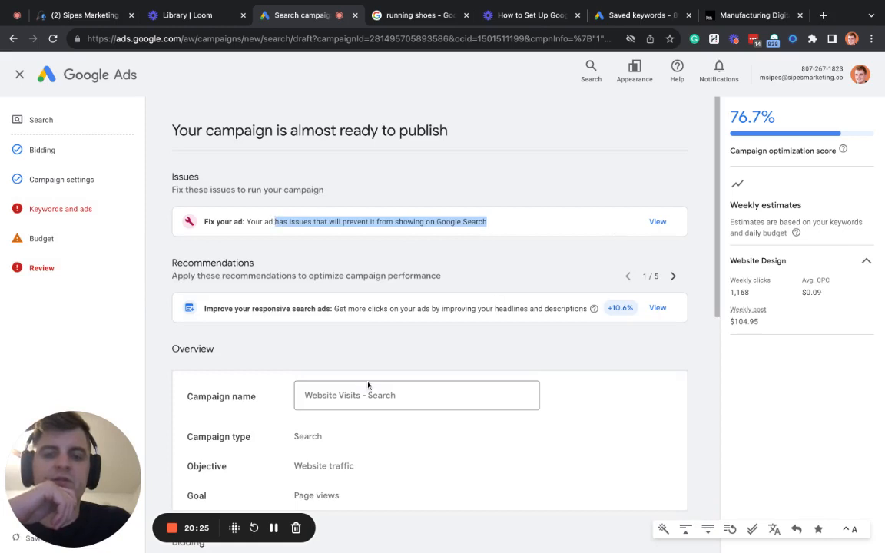
pyautogui.click(274, 528)
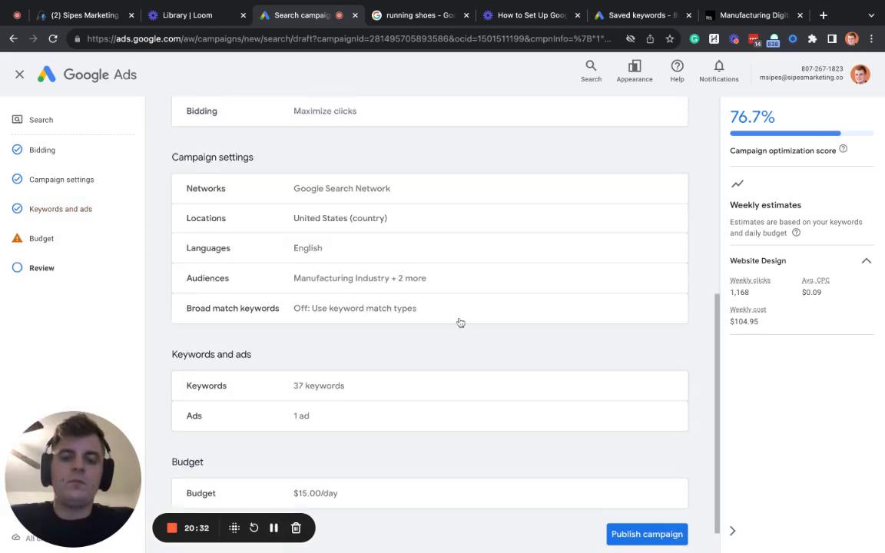
pyautogui.scroll(5, 460, 323)
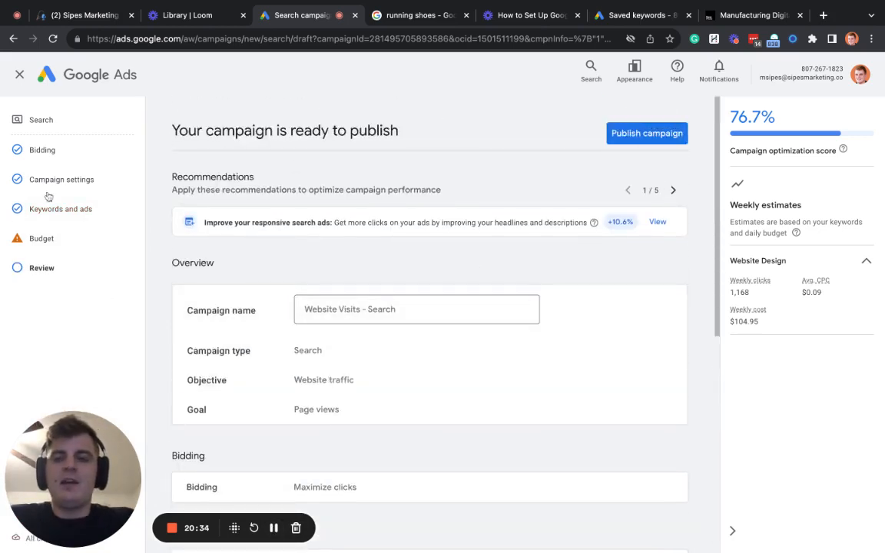